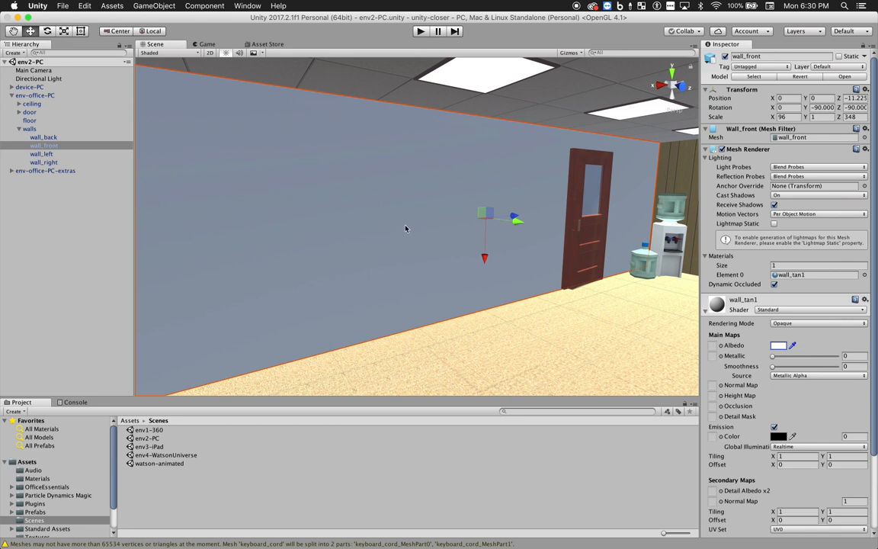
- Examine the Directional Light above the office and its available Mode options, keeping it on Realtime
{"action": "left_click_drag", "start_coordinate": [449, 247], "coordinate": [597, 266], "text": "alt"}
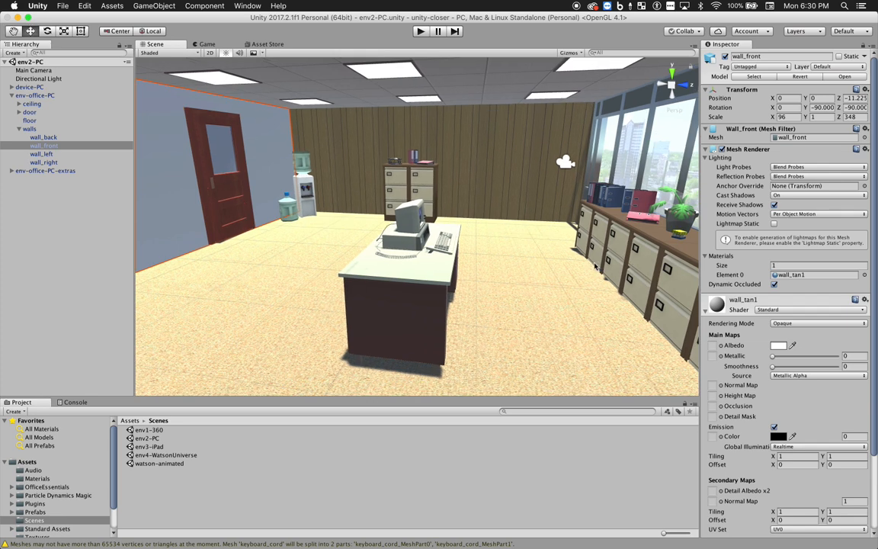
{"action": "left_click", "coordinate": [48, 79]}
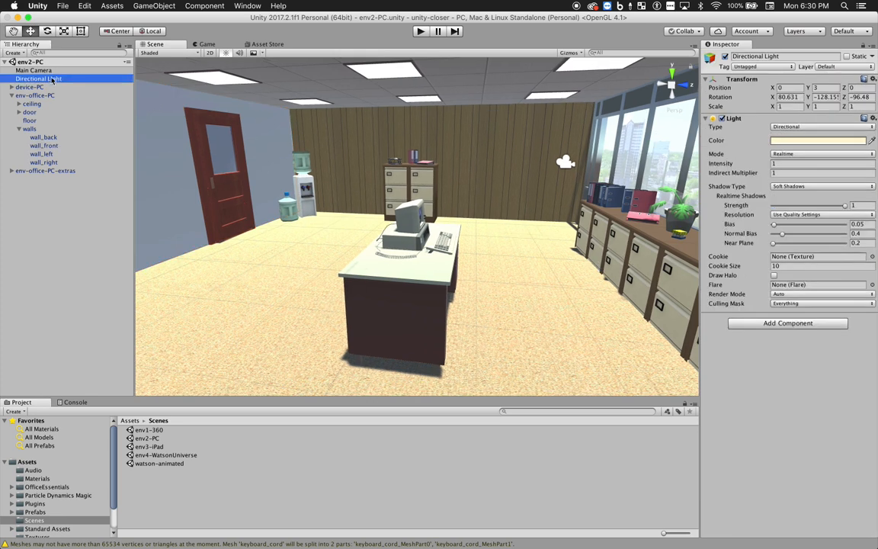
{"action": "double_click", "coordinate": [33, 78]}
{"action": "key", "text": "w"}
{"action": "right_click_drag", "start_coordinate": [246, 189], "coordinate": [275, 203]}
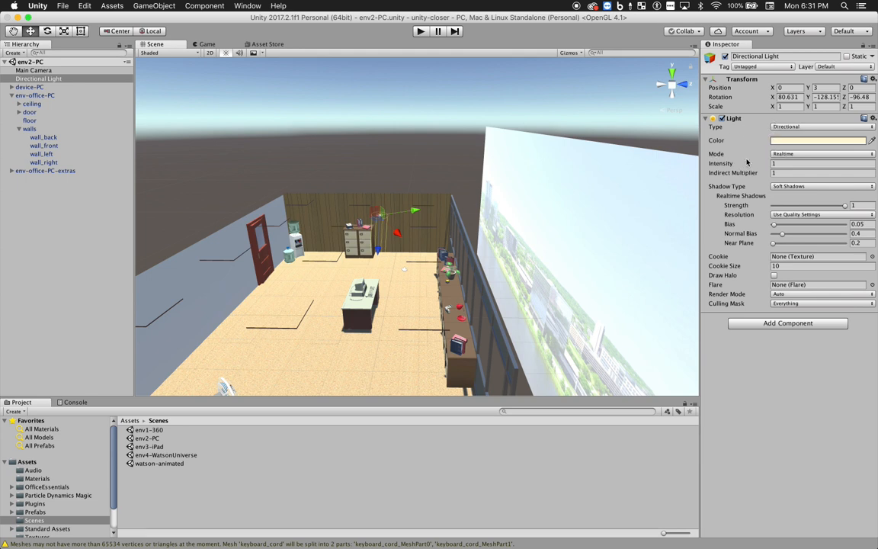
{"action": "left_click", "coordinate": [793, 154]}
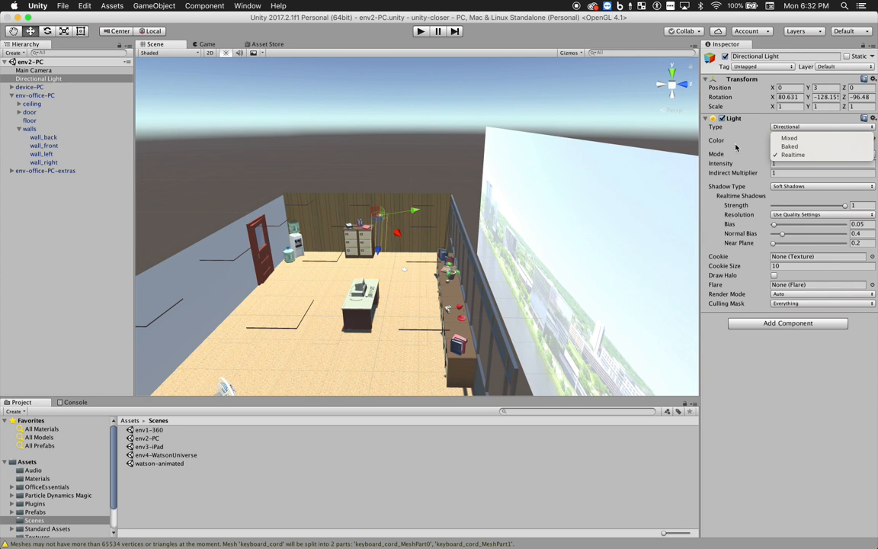
{"action": "left_click", "coordinate": [749, 159]}
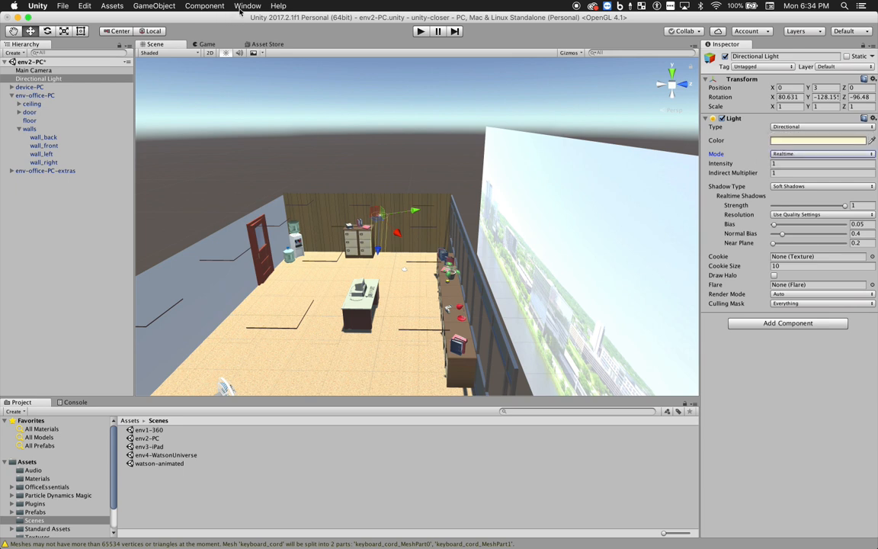
- Open the Lighting settings, dock them beside the Inspector, and turn off Realtime Global Illumination
{"action": "left_click", "coordinate": [244, 7]}
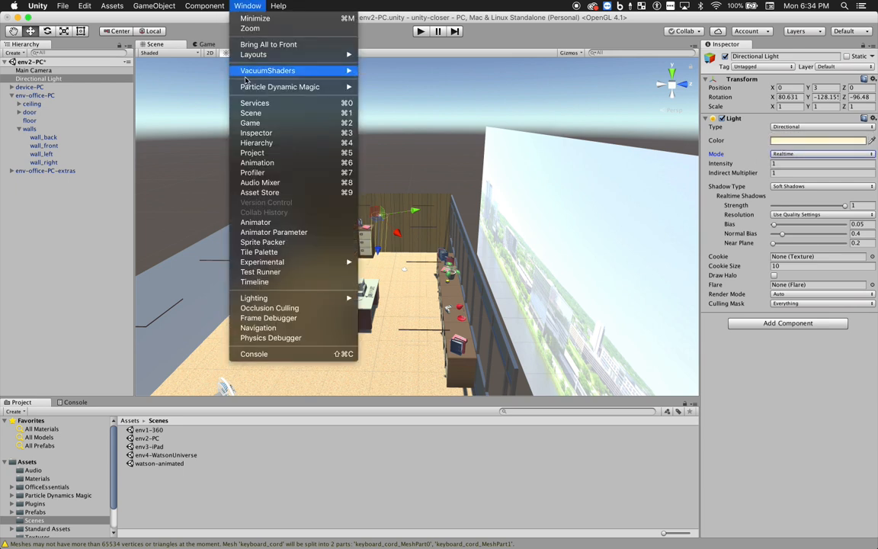
{"action": "mouse_move", "coordinate": [263, 302]}
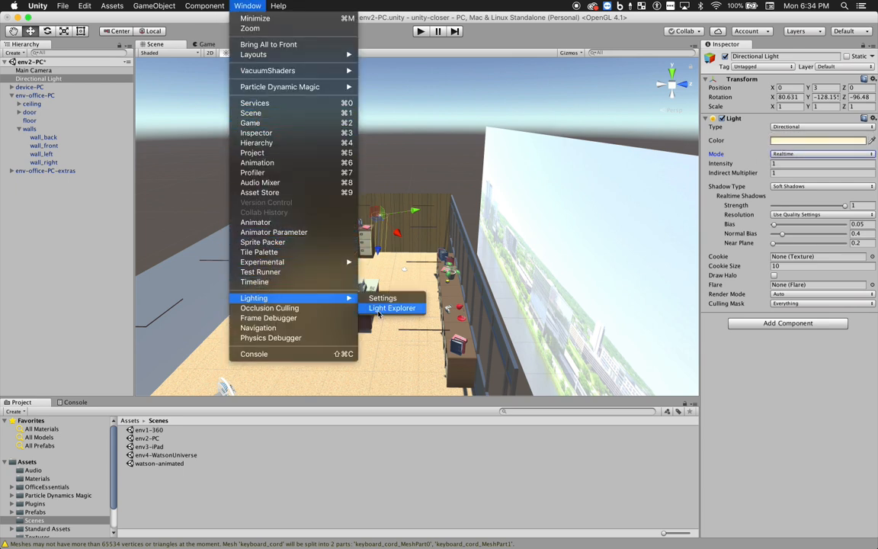
{"action": "left_click", "coordinate": [379, 298]}
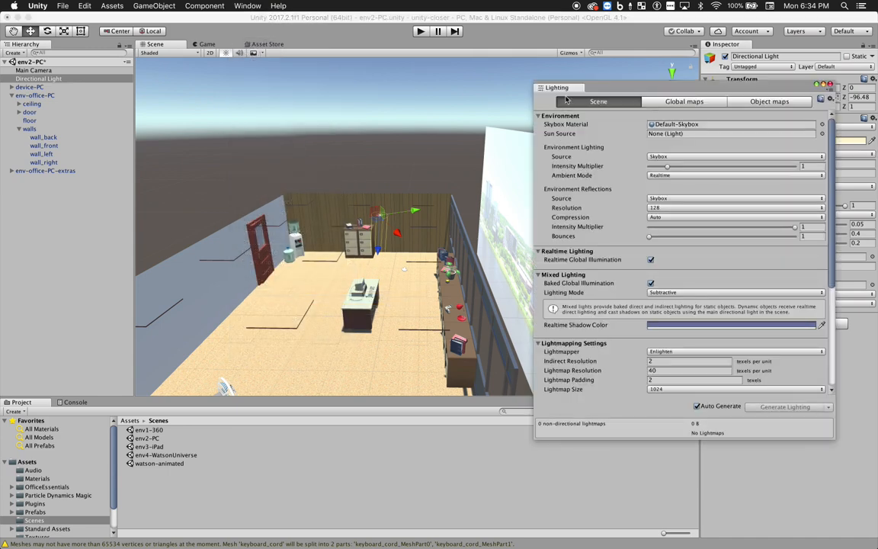
{"action": "left_click_drag", "start_coordinate": [551, 88], "coordinate": [770, 48]}
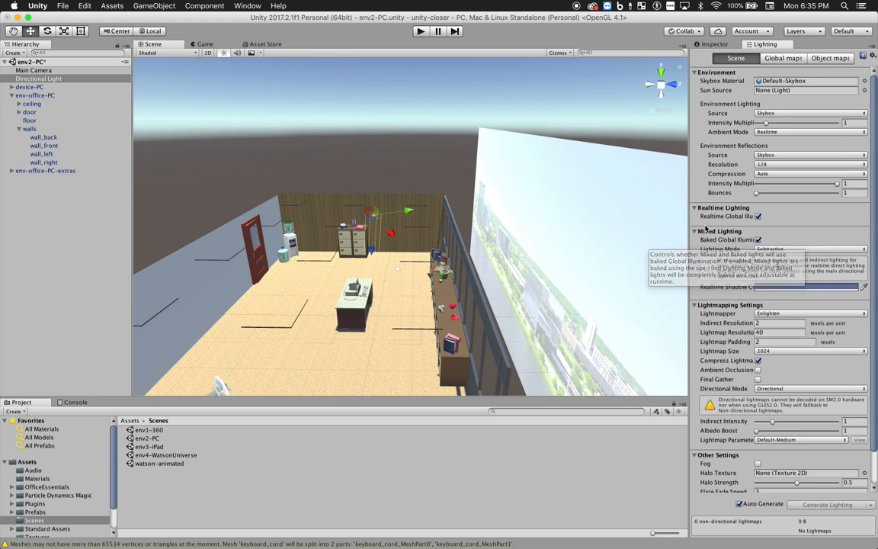
{"action": "mouse_move", "coordinate": [729, 221]}
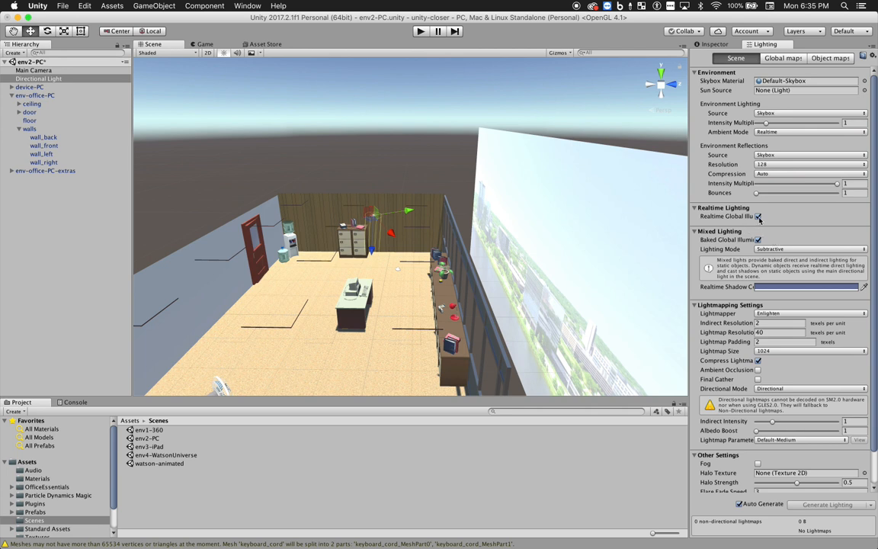
{"action": "left_click", "coordinate": [758, 217]}
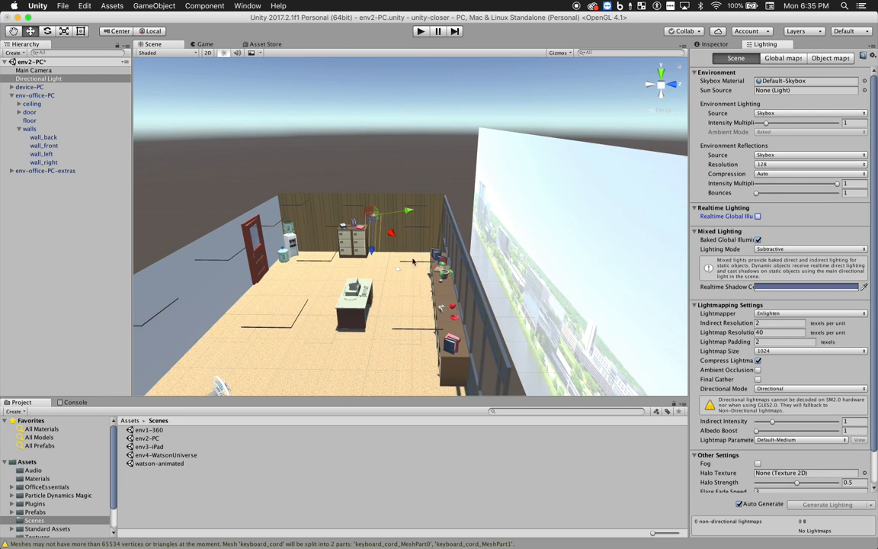
- Mark env-office-PC and all of its child objects as Static
{"action": "left_click_drag", "start_coordinate": [426, 264], "coordinate": [366, 271], "text": "alt"}
{"action": "key", "text": "w"}
{"action": "right_click_drag", "start_coordinate": [366, 271], "coordinate": [364, 269]}
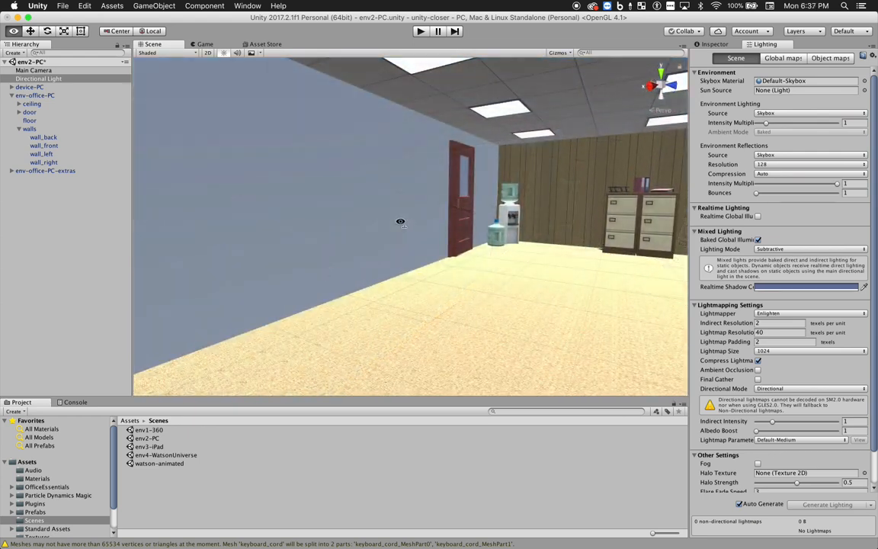
{"action": "right_click_drag", "start_coordinate": [389, 225], "coordinate": [396, 214]}
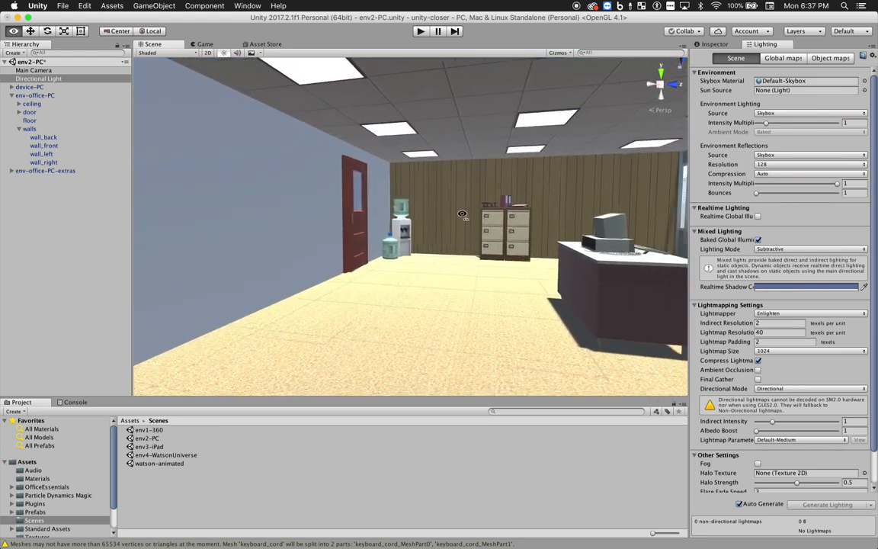
{"action": "right_click_drag", "start_coordinate": [397, 218], "coordinate": [400, 242]}
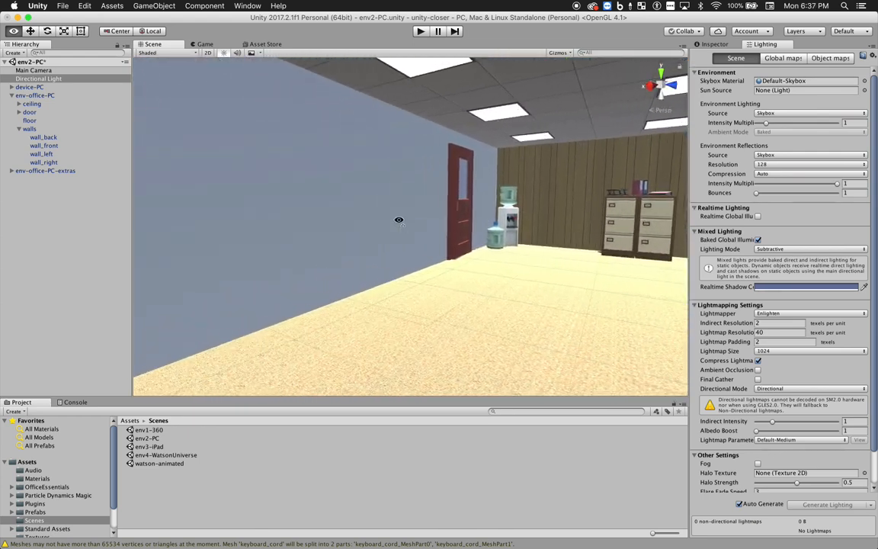
{"action": "key", "text": "e"}
{"action": "key", "text": "q"}
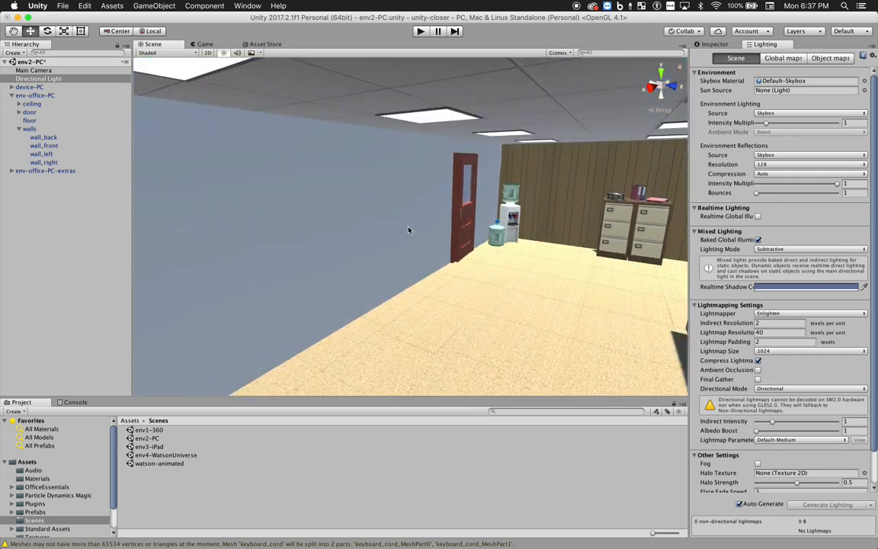
{"action": "left_click", "coordinate": [407, 216]}
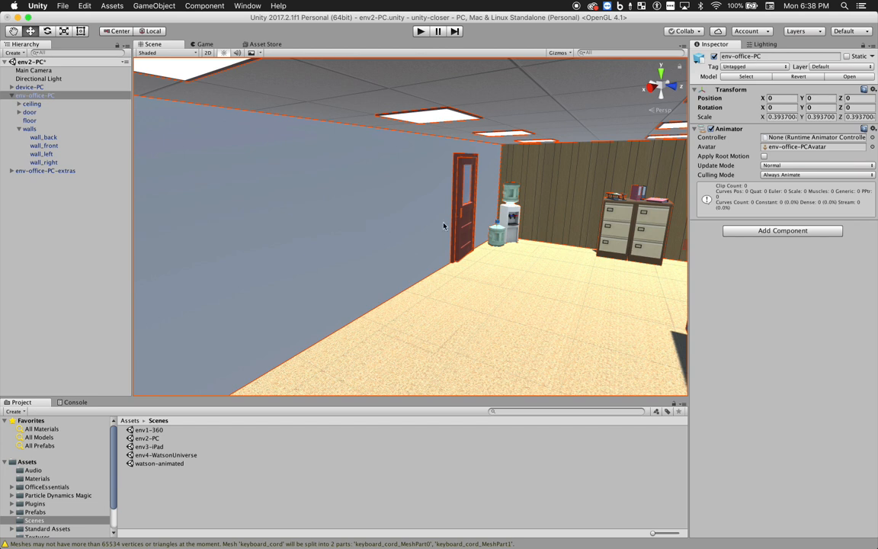
{"action": "left_click", "coordinate": [846, 56]}
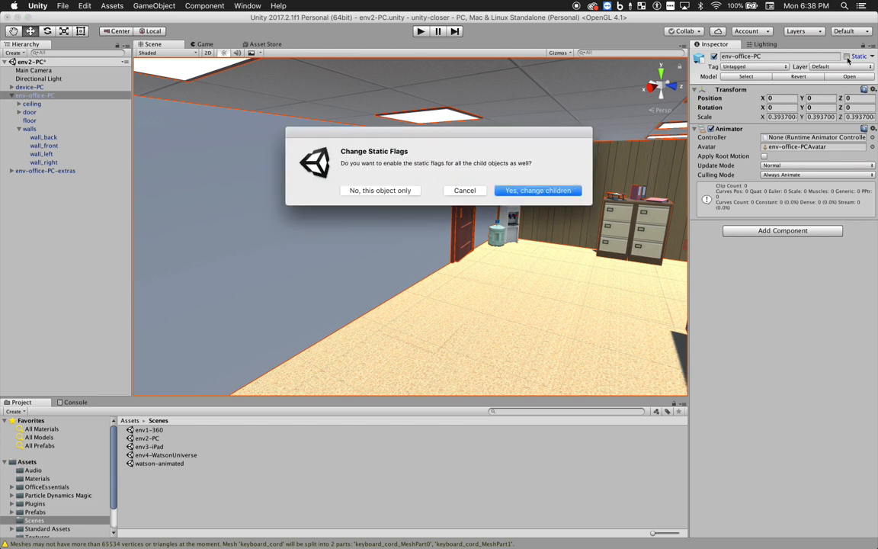
{"action": "left_click", "coordinate": [555, 195]}
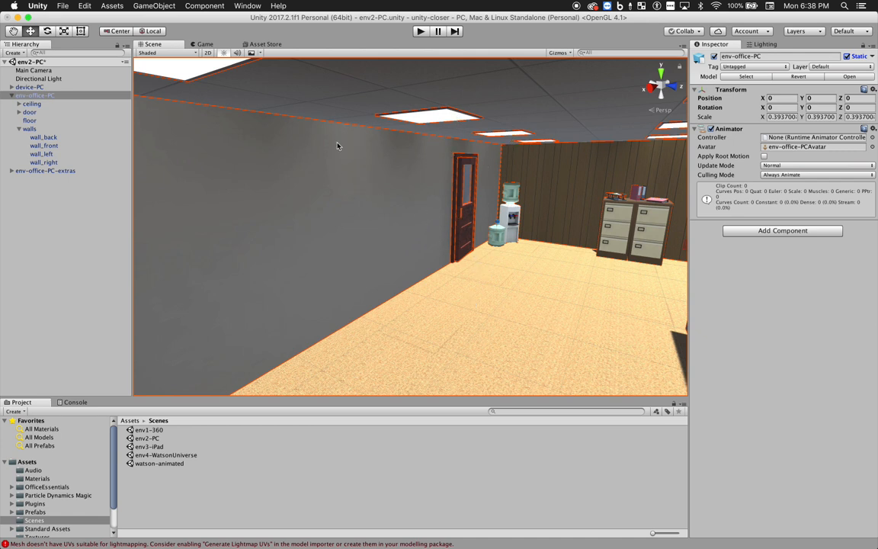
- Mark device-PC and all of its child objects as Static
{"action": "right_click_drag", "start_coordinate": [482, 319], "coordinate": [581, 308]}
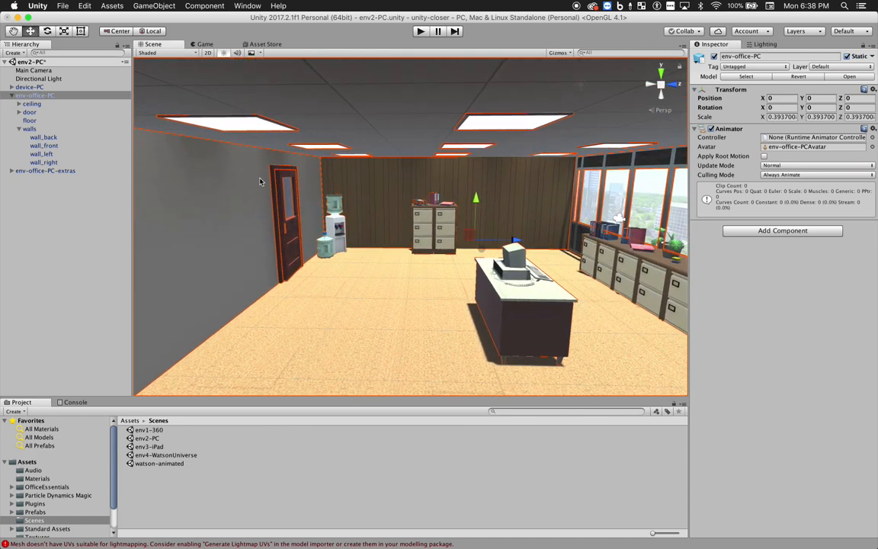
{"action": "left_click", "coordinate": [31, 87]}
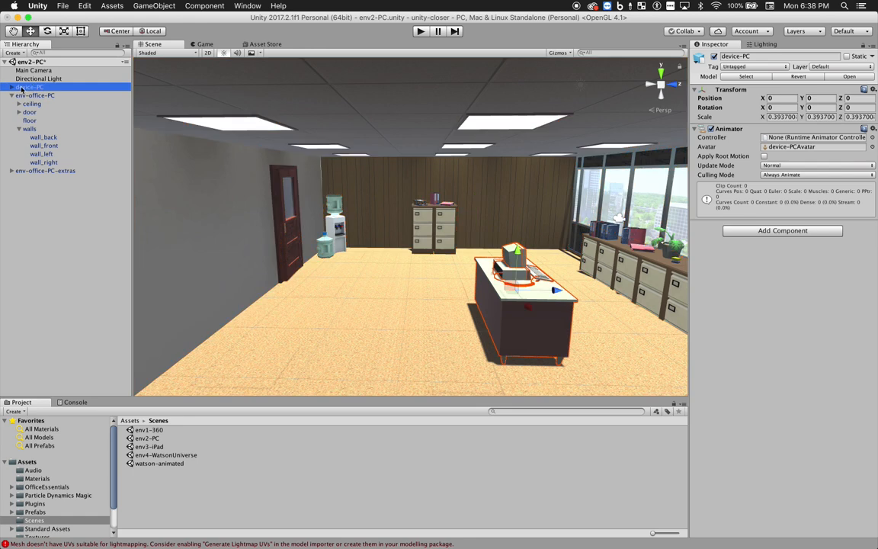
{"action": "left_click", "coordinate": [847, 57]}
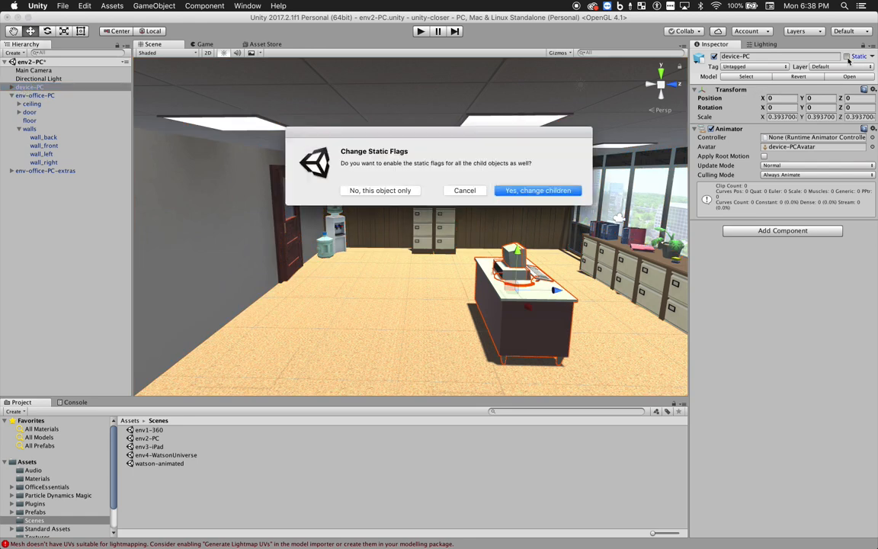
{"action": "left_click", "coordinate": [537, 191]}
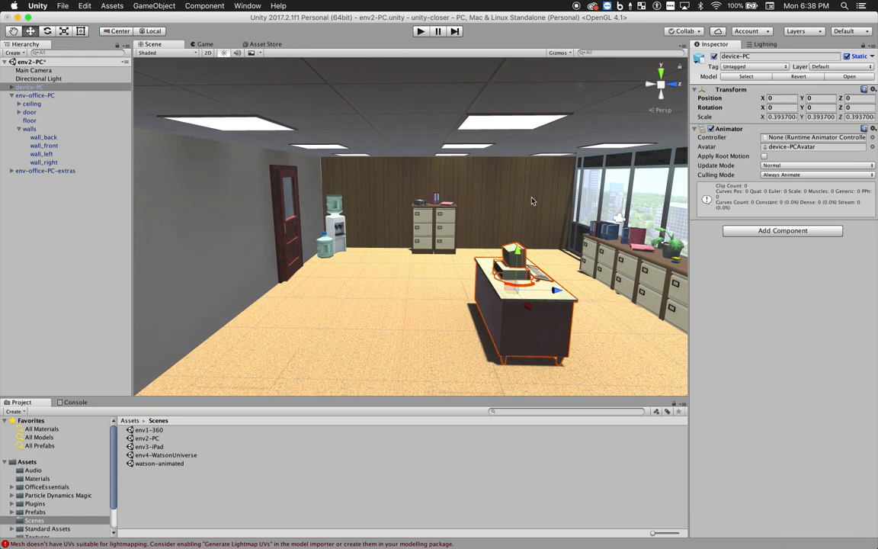
- Mark env-office-PC-extras and all of its child objects as Static
{"action": "left_click", "coordinate": [40, 171]}
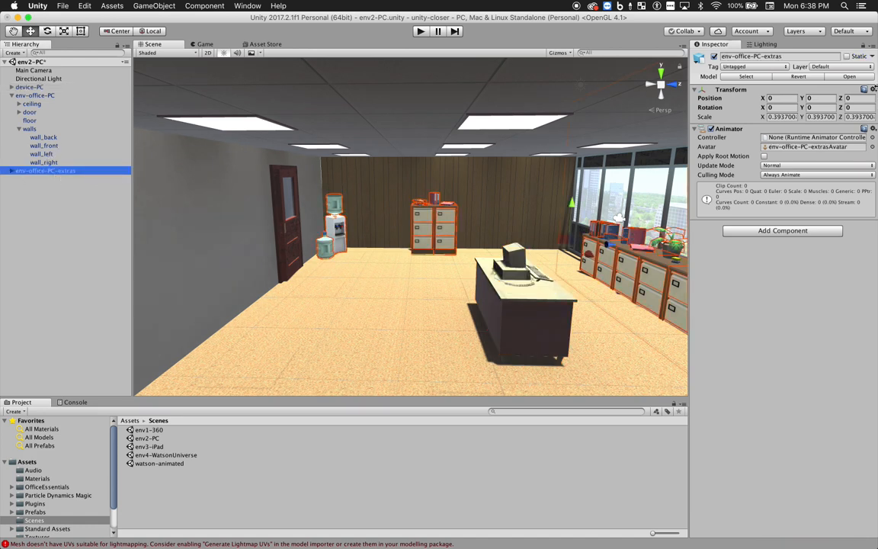
{"action": "left_click", "coordinate": [852, 58]}
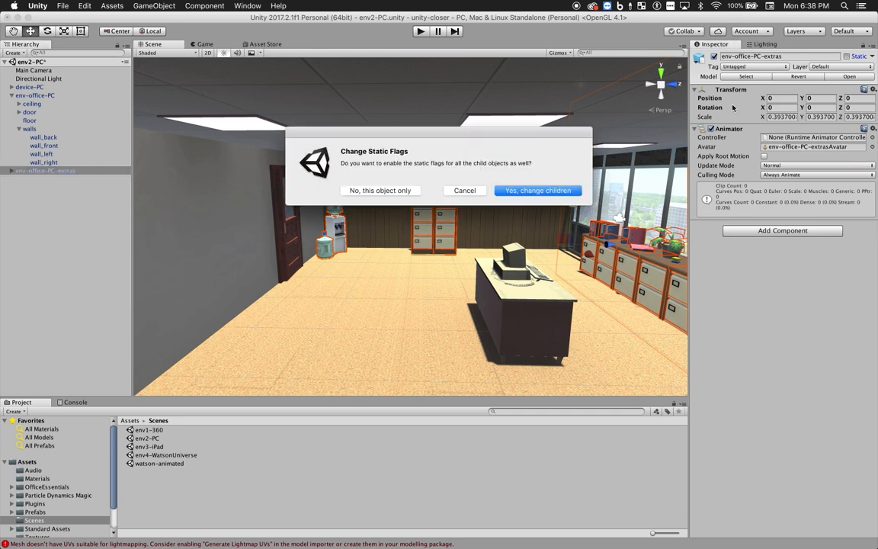
{"action": "left_click", "coordinate": [548, 189]}
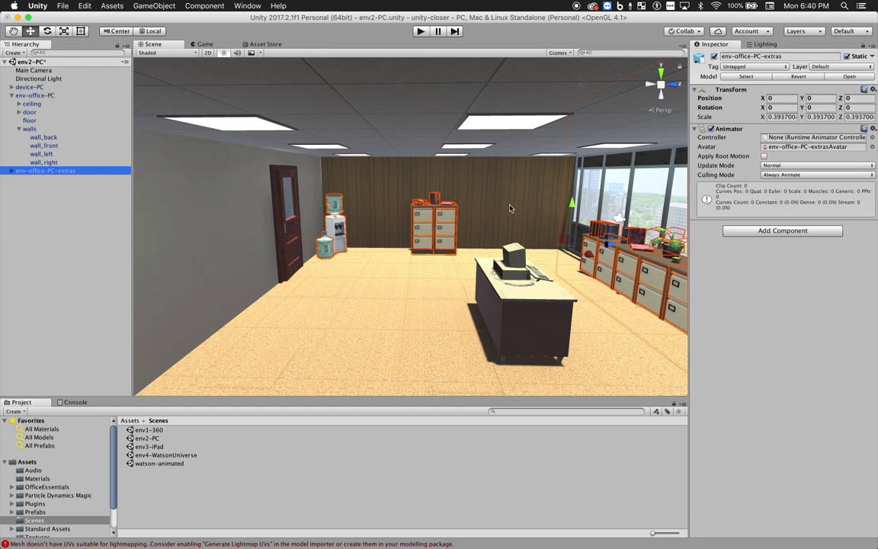
- Examine the office lighting from several angles, inside and above the room, and review the Directional Light's placement and settings
{"action": "right_click_drag", "start_coordinate": [514, 208], "coordinate": [441, 201]}
{"action": "key", "text": "d"}
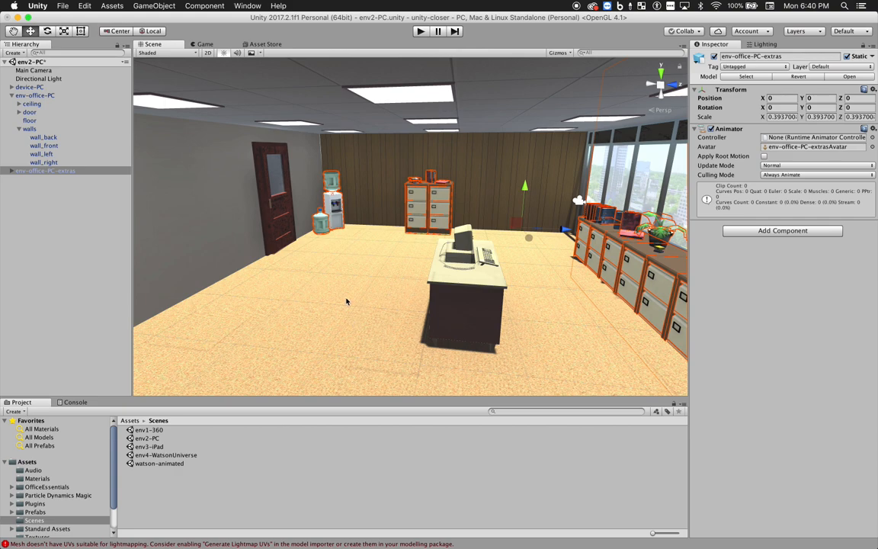
{"action": "right_click_drag", "start_coordinate": [376, 308], "coordinate": [370, 306]}
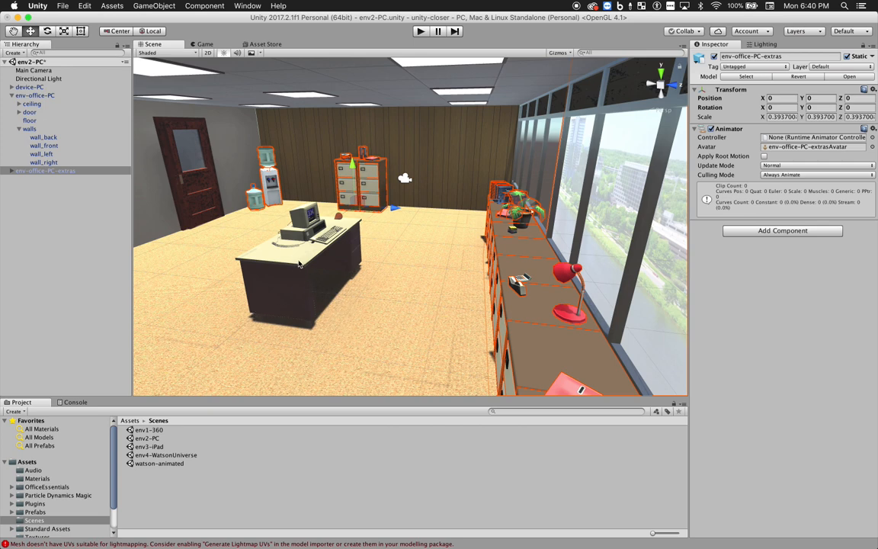
{"action": "right_click_drag", "start_coordinate": [392, 270], "coordinate": [391, 271]}
{"action": "key", "text": "s"}
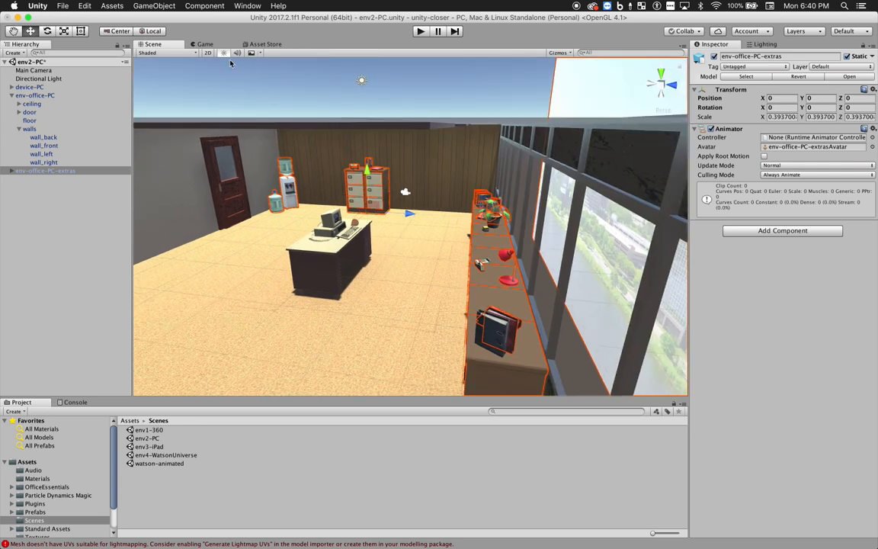
{"action": "left_click", "coordinate": [55, 77]}
{"action": "right_click_drag", "start_coordinate": [373, 235], "coordinate": [386, 171]}
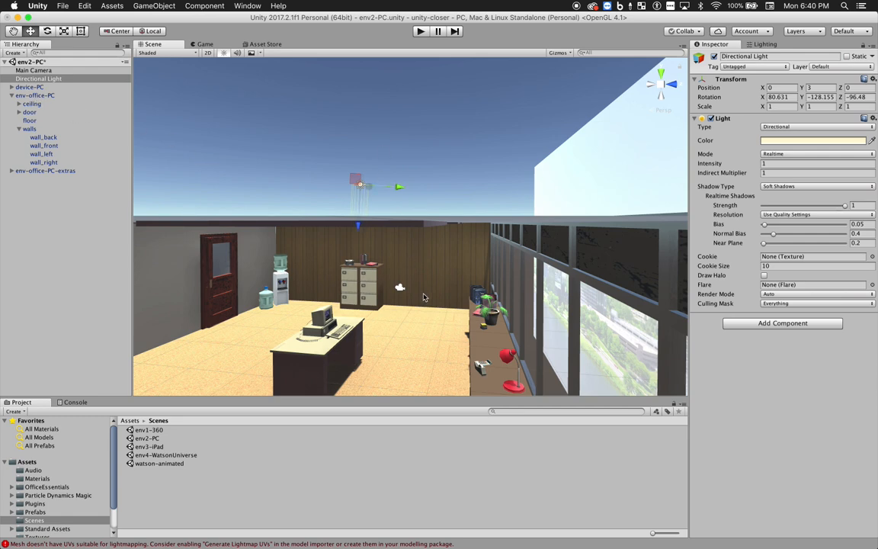
{"action": "right_click_drag", "start_coordinate": [381, 263], "coordinate": [410, 304]}
{"action": "key", "text": "q"}
{"action": "key", "text": "w"}
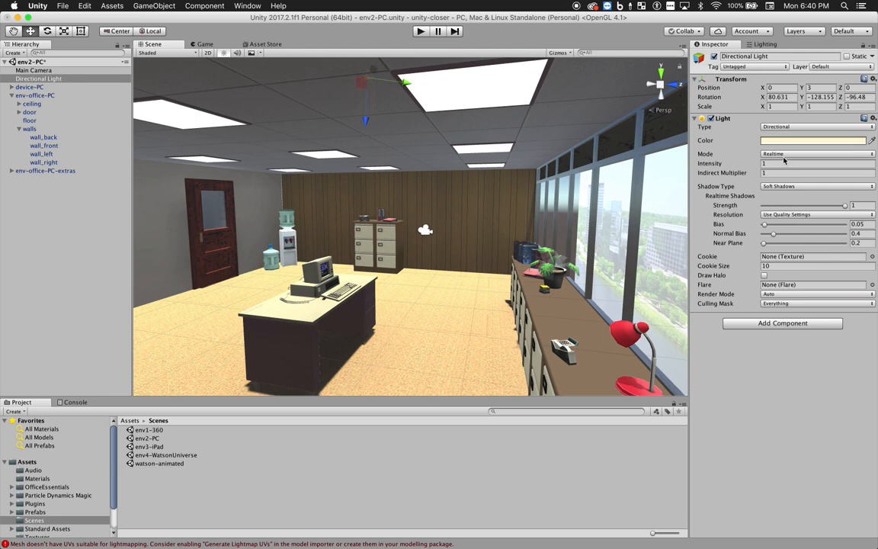
{"action": "left_click_drag", "start_coordinate": [474, 227], "coordinate": [418, 273], "text": "alt"}
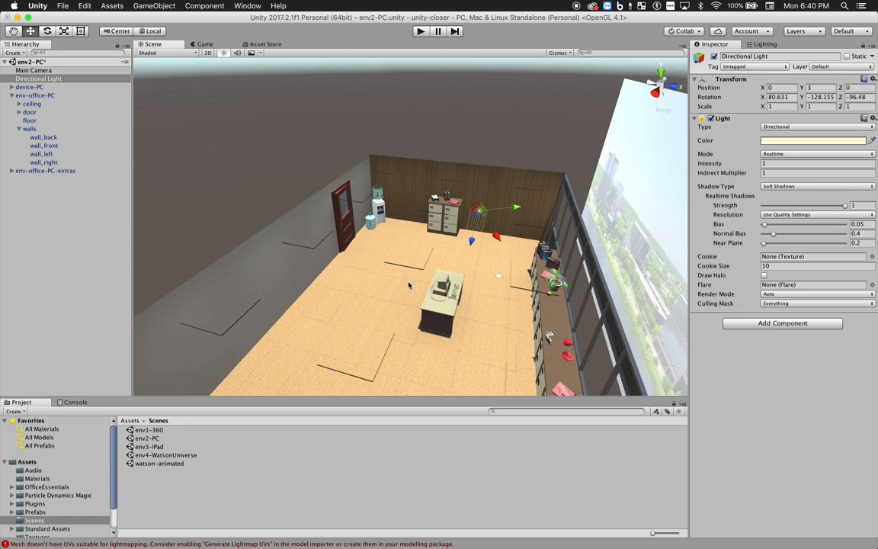
- Frame the ceiling in the scene and add a new 3D Plane object at the root of the hierarchy
{"action": "double_click", "coordinate": [32, 103]}
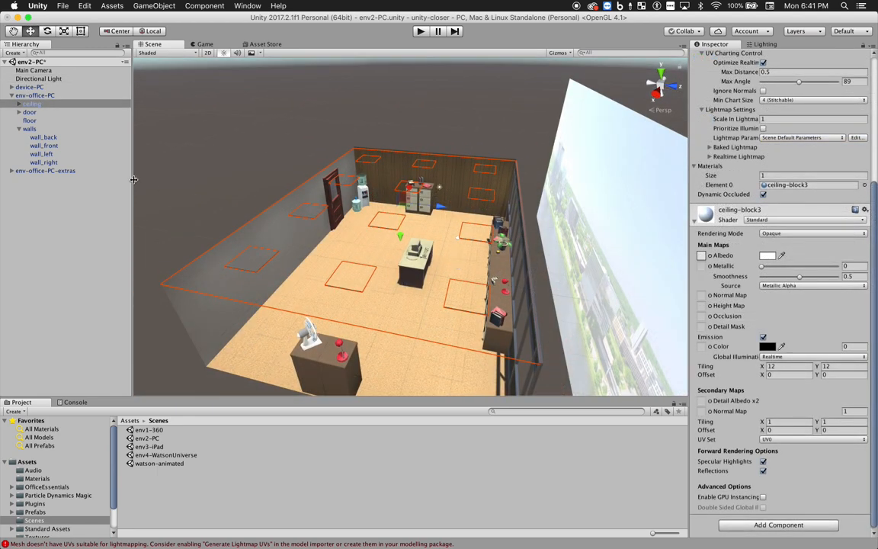
{"action": "right_click", "coordinate": [40, 214]}
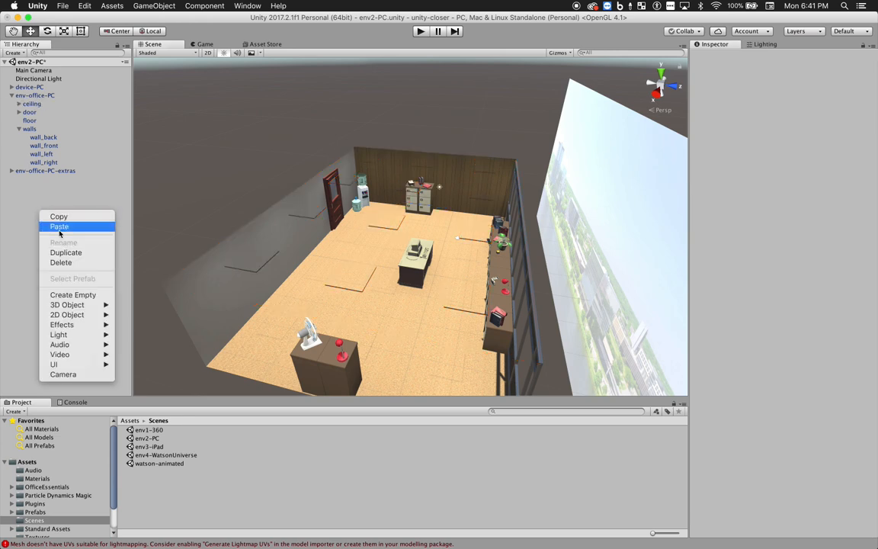
{"action": "mouse_move", "coordinate": [76, 305]}
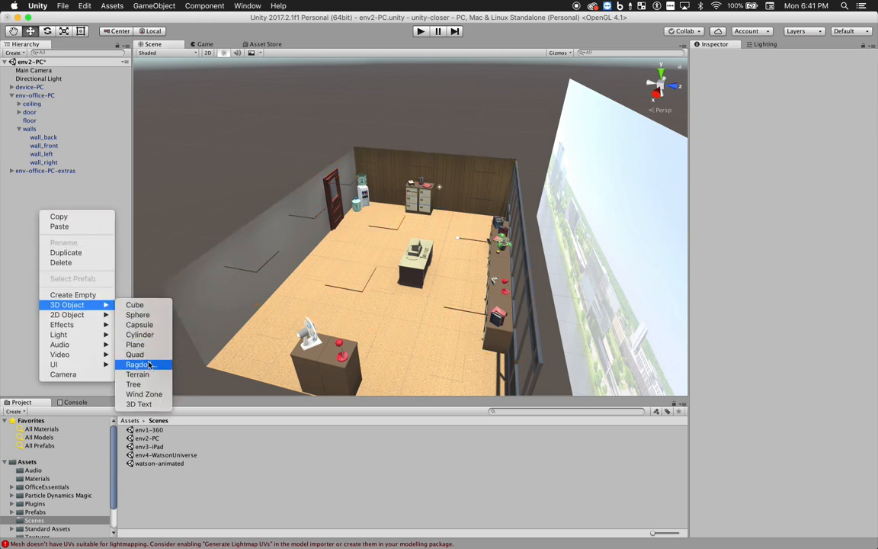
{"action": "left_click", "coordinate": [147, 347]}
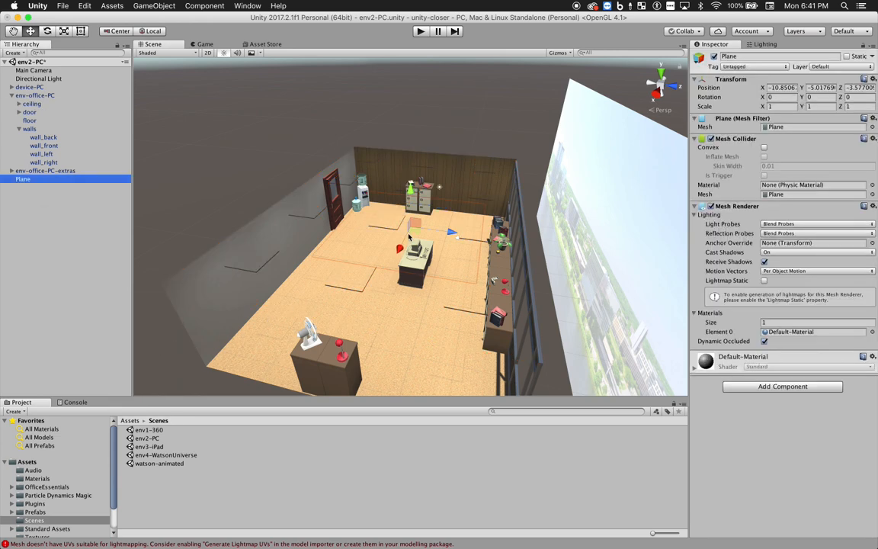
- Try covering the office with the plane at X -0.58, Y 2.33, Z -2.15, and check the lighting inside the room
{"action": "left_click_drag", "start_coordinate": [412, 114], "coordinate": [365, 208]}
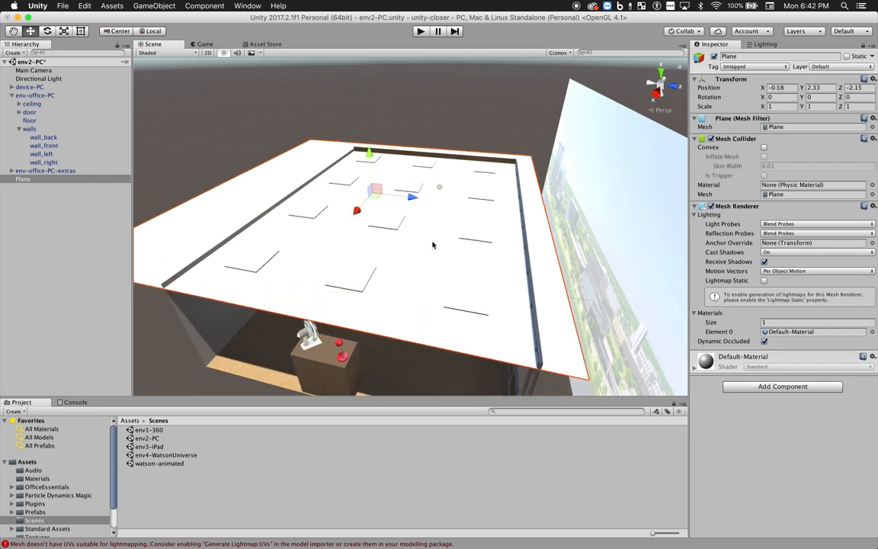
{"action": "key", "text": "q"}
{"action": "right_click_drag", "start_coordinate": [433, 244], "coordinate": [381, 178]}
{"action": "key", "text": "w"}
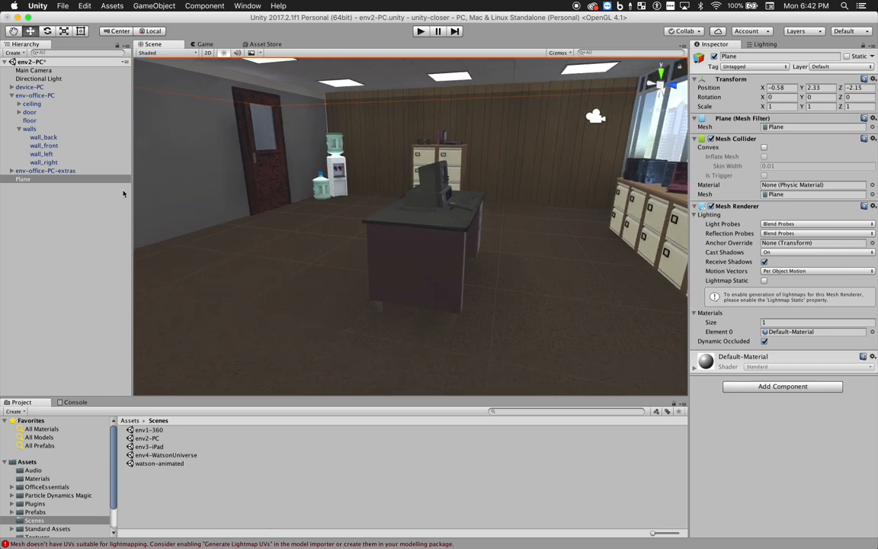
- Delete the Plane object from the scene hierarchy
{"action": "right_click", "coordinate": [23, 178]}
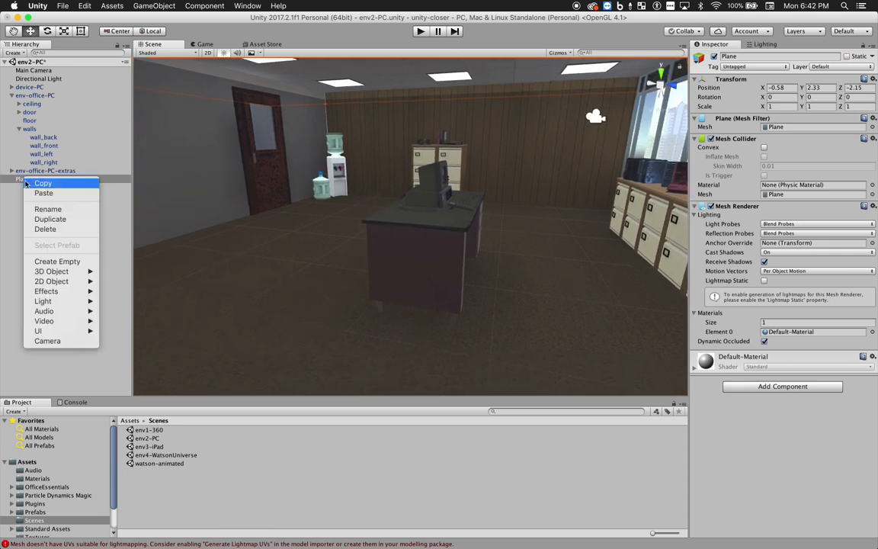
{"action": "left_click", "coordinate": [59, 229]}
- Set the Directional Light's mode to Baked
{"action": "right_click_drag", "start_coordinate": [402, 276], "coordinate": [446, 314]}
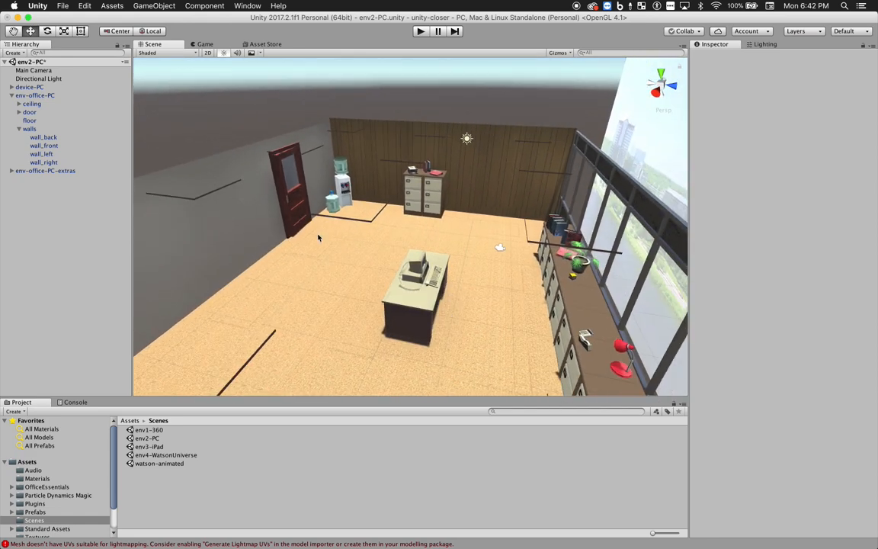
{"action": "left_click", "coordinate": [58, 79]}
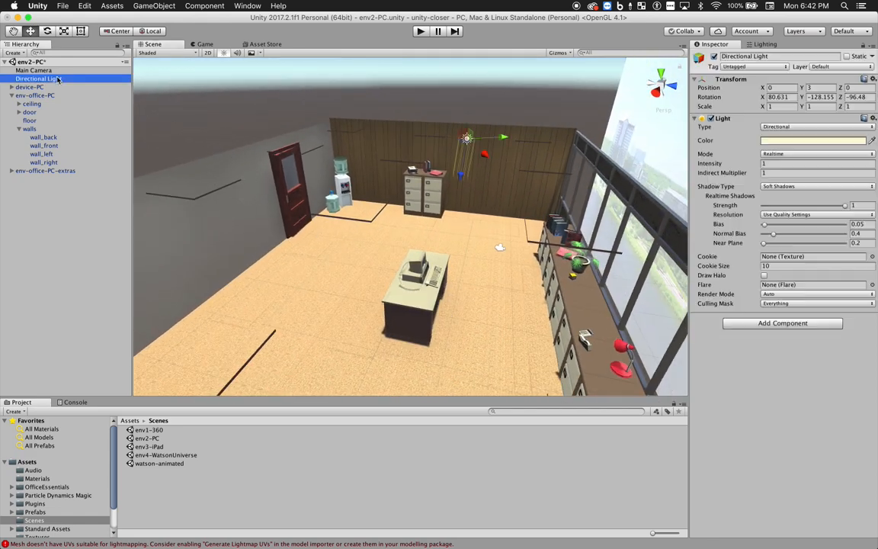
{"action": "left_click", "coordinate": [776, 155]}
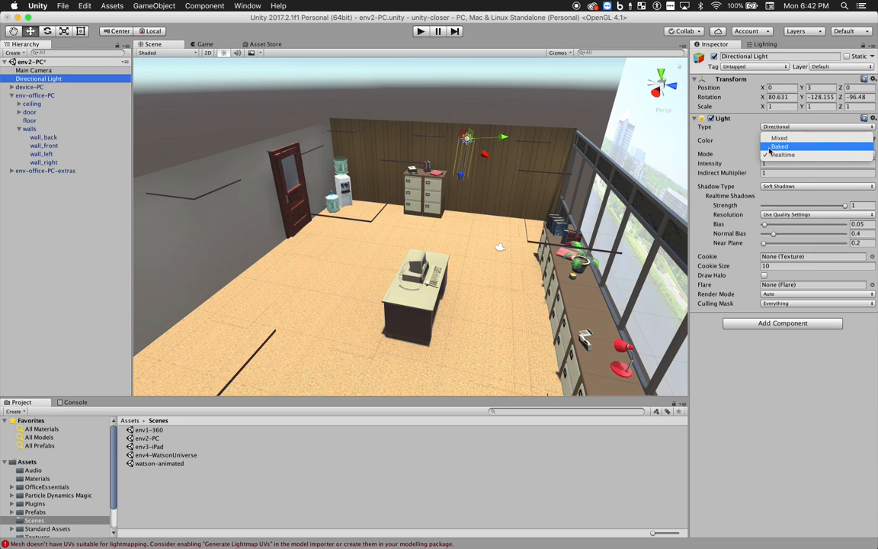
{"action": "left_click", "coordinate": [772, 148]}
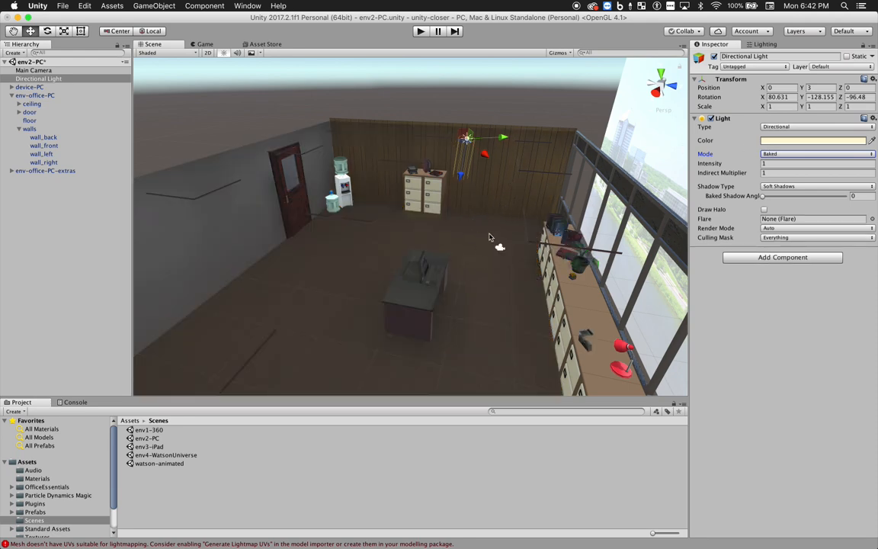
- Rotate the Directional Light to about X 65.96, Y -190.03, Z -156.61 so sunlight enters through the office windows
{"action": "key", "text": "alt"}
{"action": "left_click_drag", "start_coordinate": [492, 216], "coordinate": [503, 180], "text": "alt"}
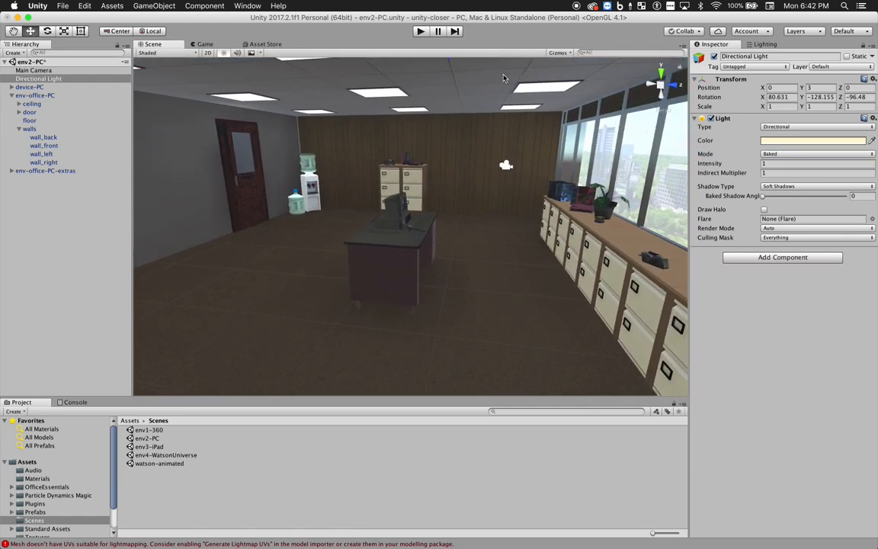
{"action": "left_click_drag", "start_coordinate": [494, 225], "coordinate": [574, 243], "text": "alt"}
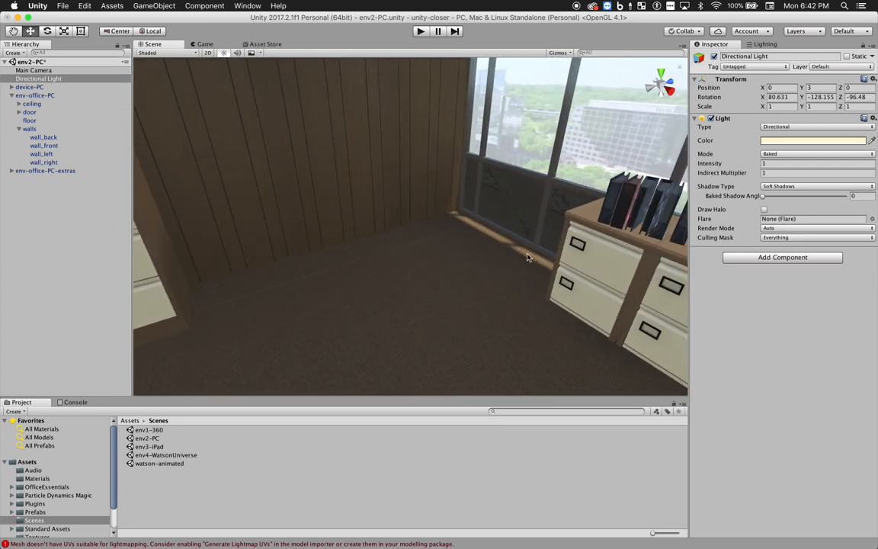
{"action": "left_click_drag", "start_coordinate": [394, 195], "coordinate": [317, 188], "text": "alt"}
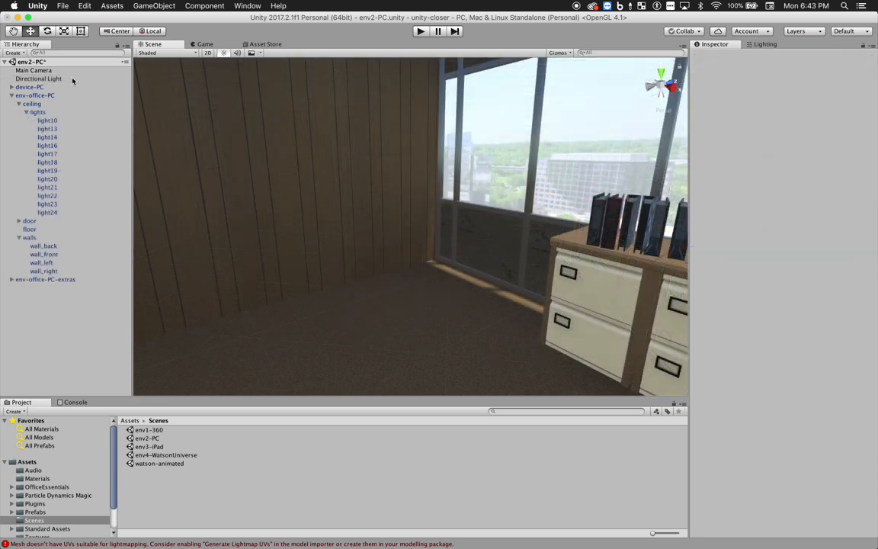
{"action": "left_click", "coordinate": [450, 186]}
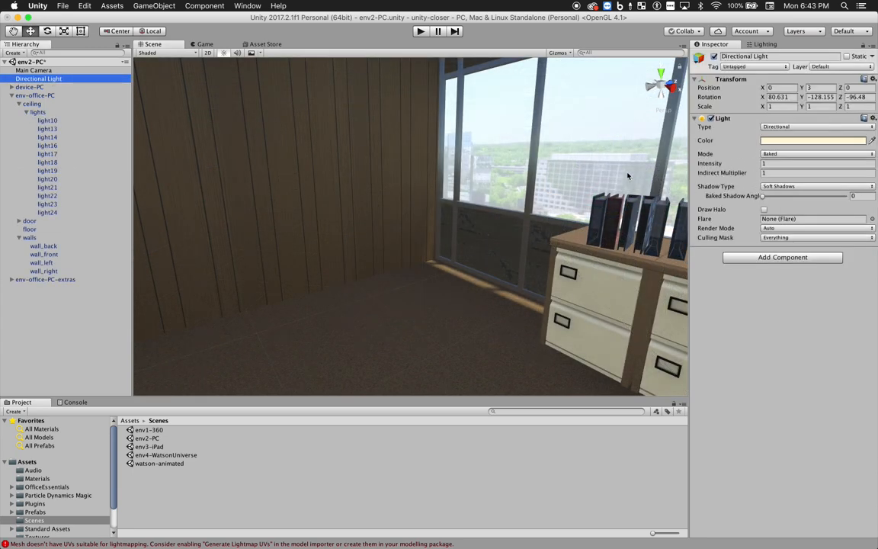
{"action": "left_click_drag", "start_coordinate": [552, 171], "coordinate": [565, 232], "text": "alt"}
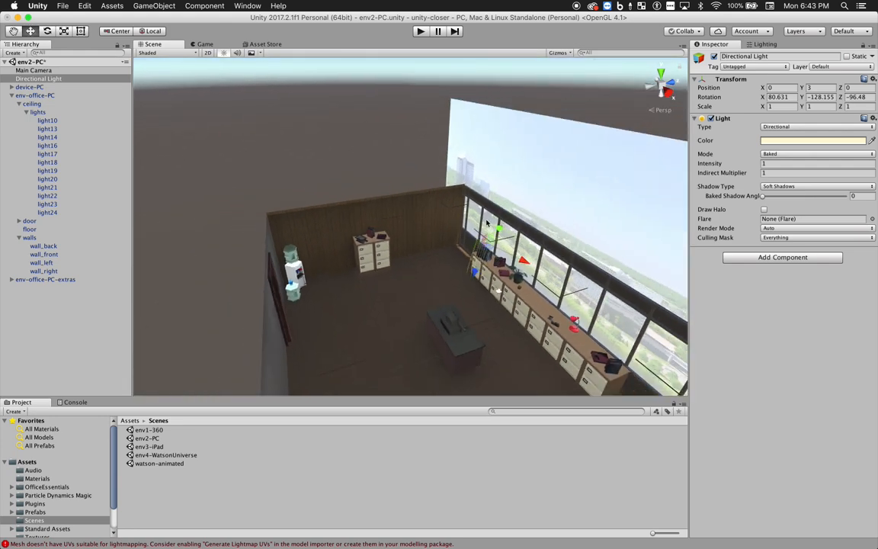
{"action": "left_click", "coordinate": [50, 34]}
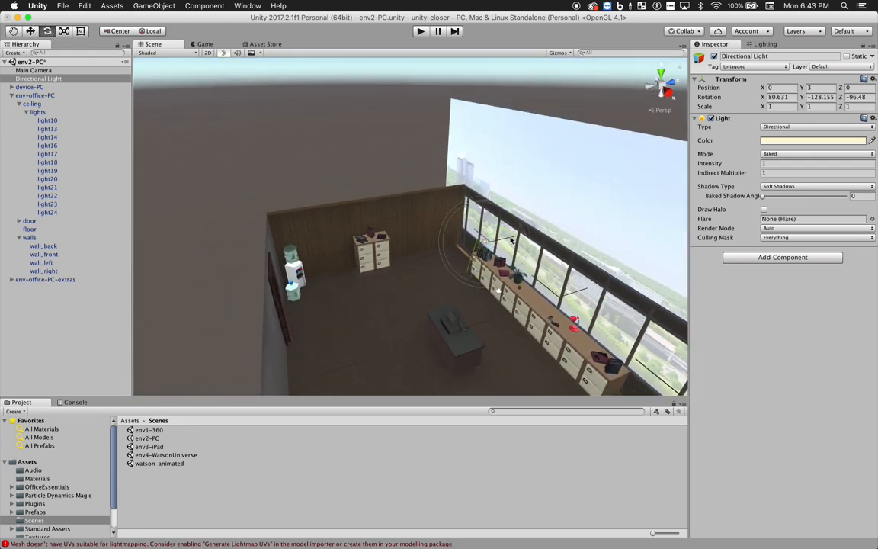
{"action": "left_click_drag", "start_coordinate": [479, 233], "coordinate": [498, 207]}
- Set the Directional Light's intensity to 2
{"action": "key", "text": "w"}
{"action": "right_click_drag", "start_coordinate": [504, 260], "coordinate": [535, 241]}
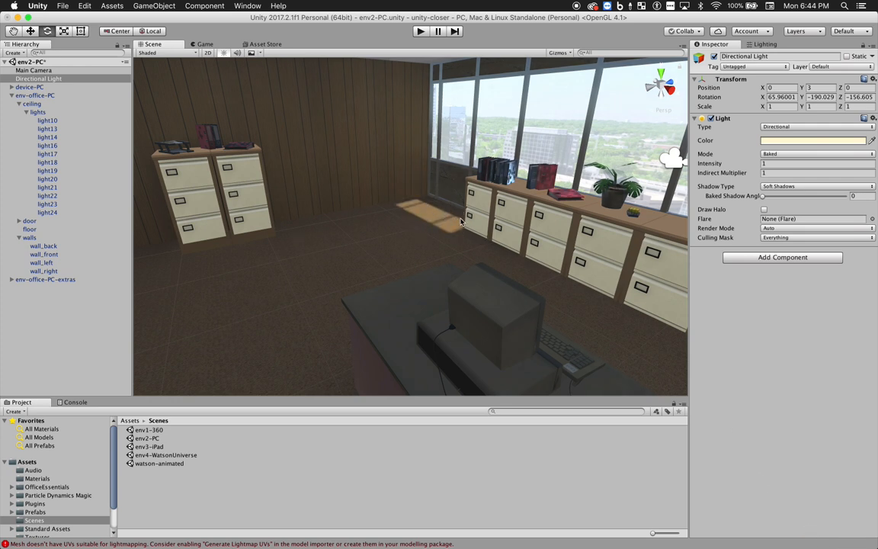
{"action": "left_click", "coordinate": [775, 163]}
{"action": "type", "text": "2"}
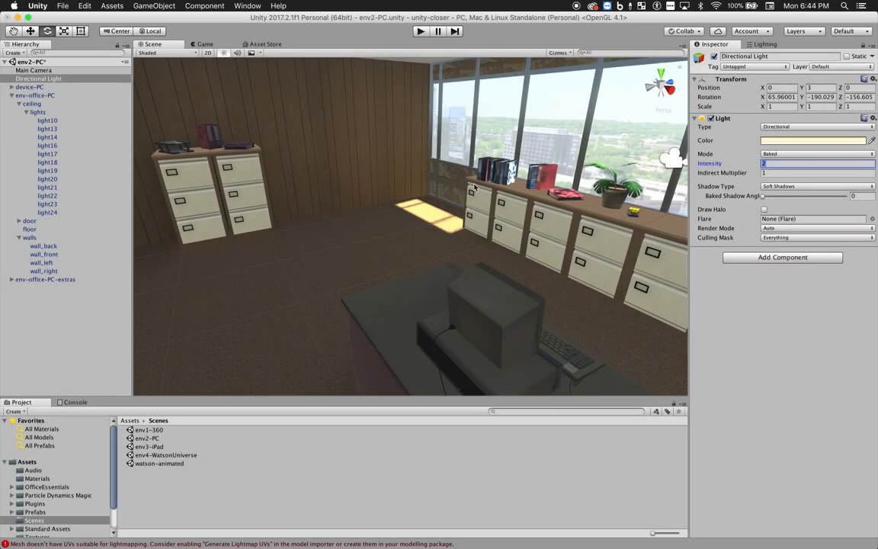
- Inspect the window corner and room in the Baked Lightmap view with Show Lightmap Resolution turned off
{"action": "right_click_drag", "start_coordinate": [474, 187], "coordinate": [483, 242]}
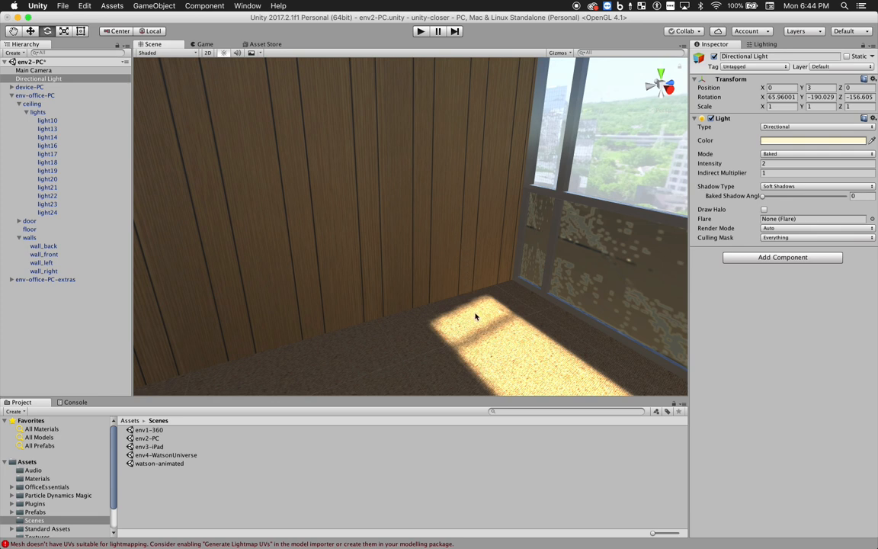
{"action": "left_click", "coordinate": [151, 52]}
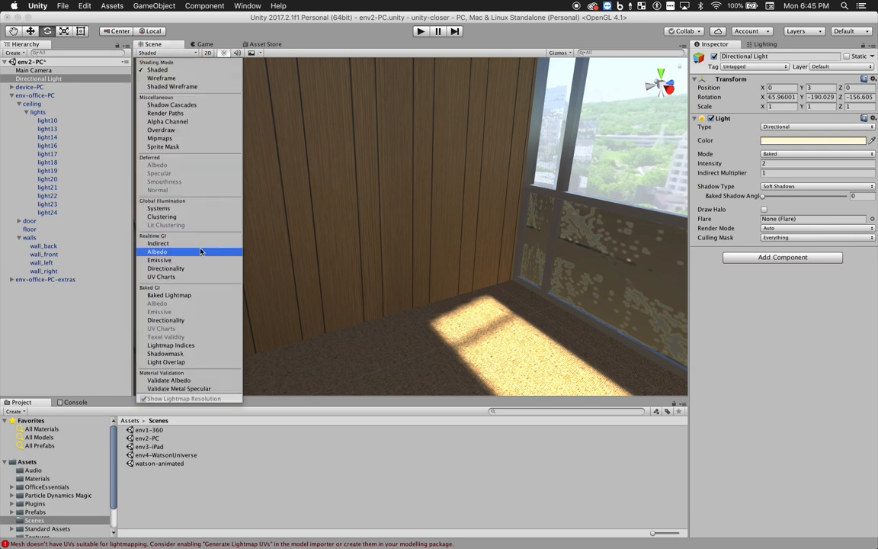
{"action": "left_click", "coordinate": [195, 295]}
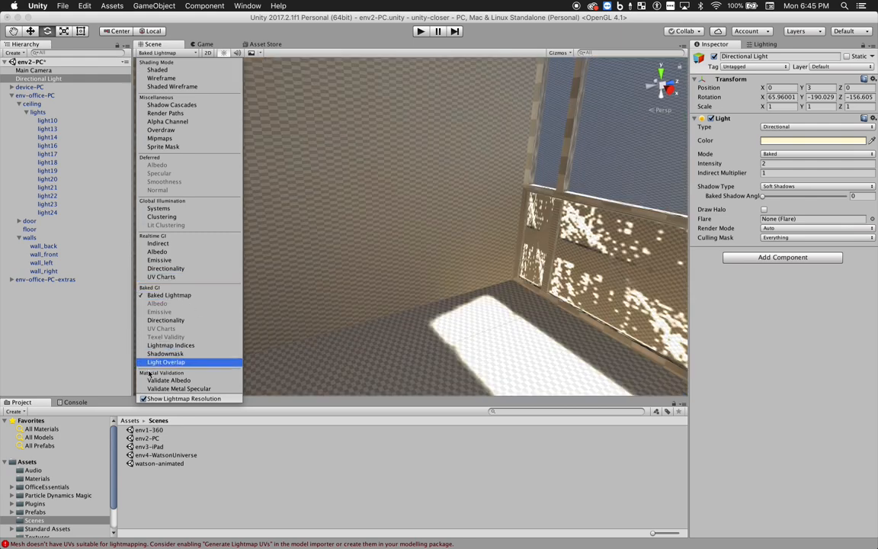
{"action": "left_click", "coordinate": [143, 400]}
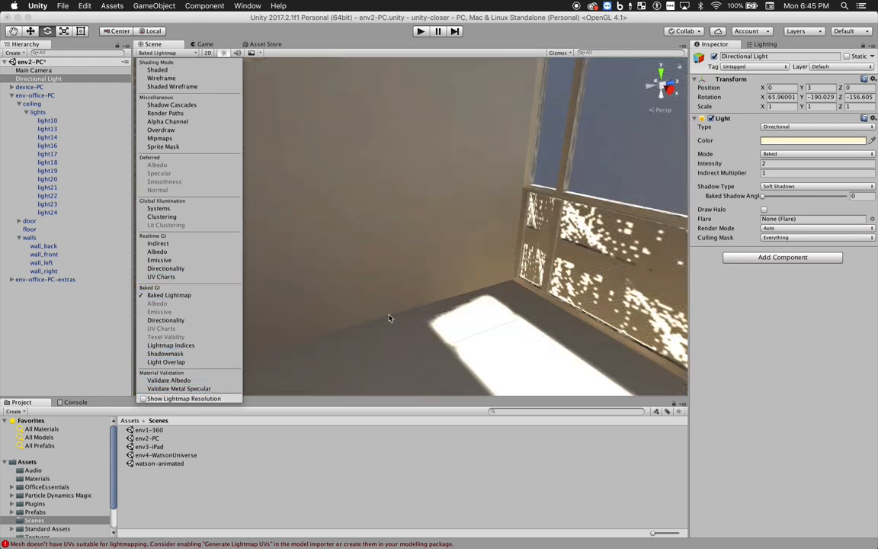
{"action": "scroll", "coordinate": [467, 273], "scroll_direction": "down", "scroll_amount": 5}
{"action": "right_click_drag", "start_coordinate": [467, 273], "coordinate": [425, 253]}
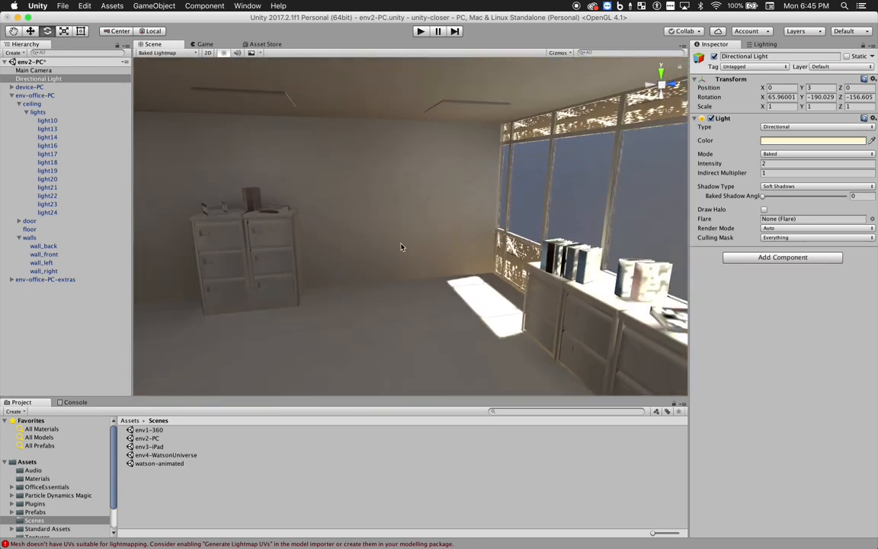
- Return the scene view to Shaded mode and look over the whole office interior
{"action": "left_click", "coordinate": [161, 52]}
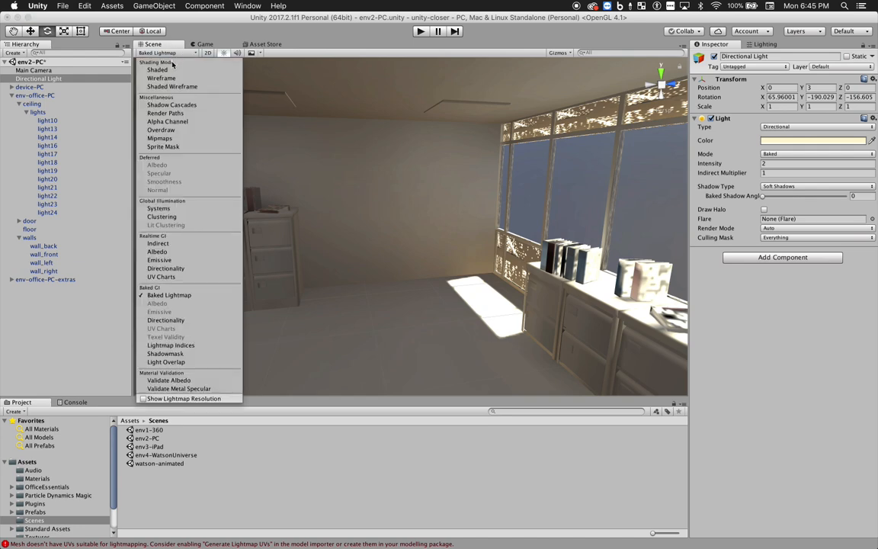
{"action": "left_click", "coordinate": [171, 73]}
{"action": "mouse_move", "coordinate": [361, 205]}
{"action": "right_mouse_down"}
{"action": "mouse_move", "coordinate": [395, 210]}
{"action": "mouse_move", "coordinate": [327, 211]}
{"action": "right_mouse_up"}
{"action": "key", "text": "s"}
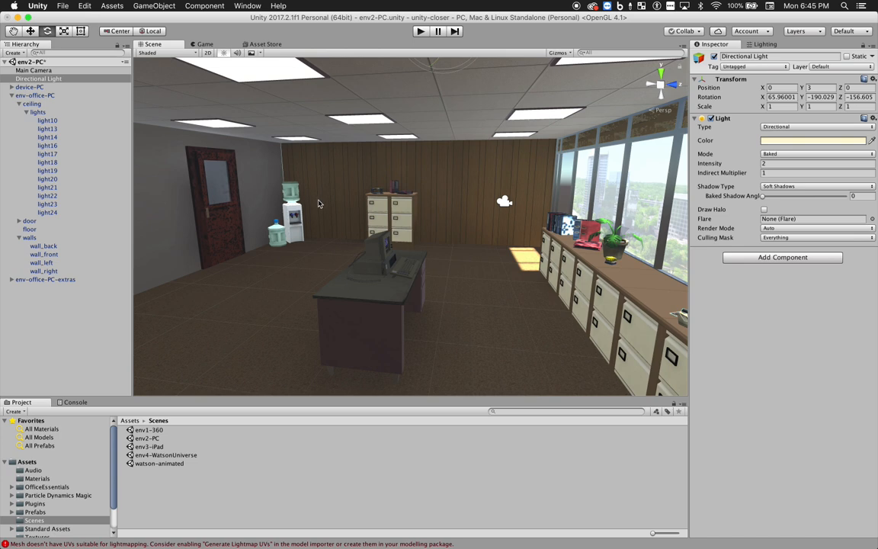
- Set the emission intensity of the ceiling_light material on light19 to 3
{"action": "right_click_drag", "start_coordinate": [313, 233], "coordinate": [290, 137]}
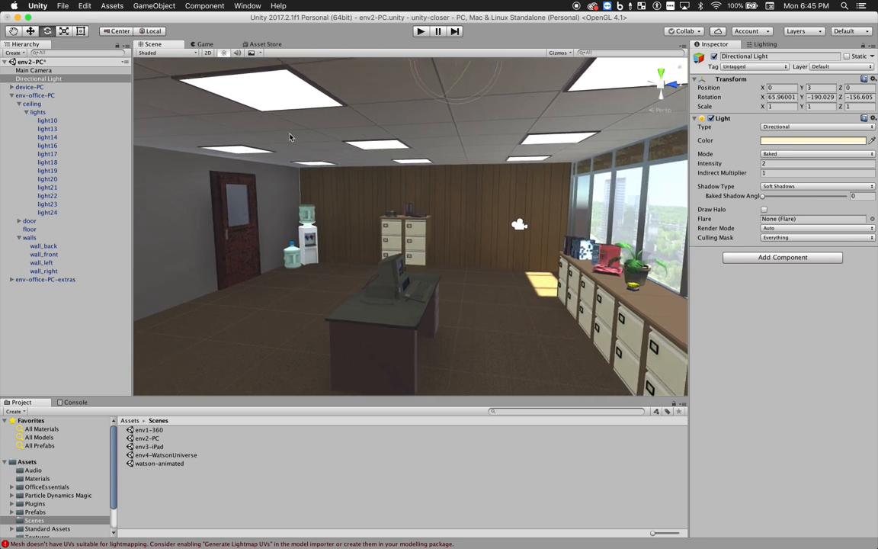
{"action": "left_click", "coordinate": [279, 107]}
{"action": "left_click", "coordinate": [279, 97]}
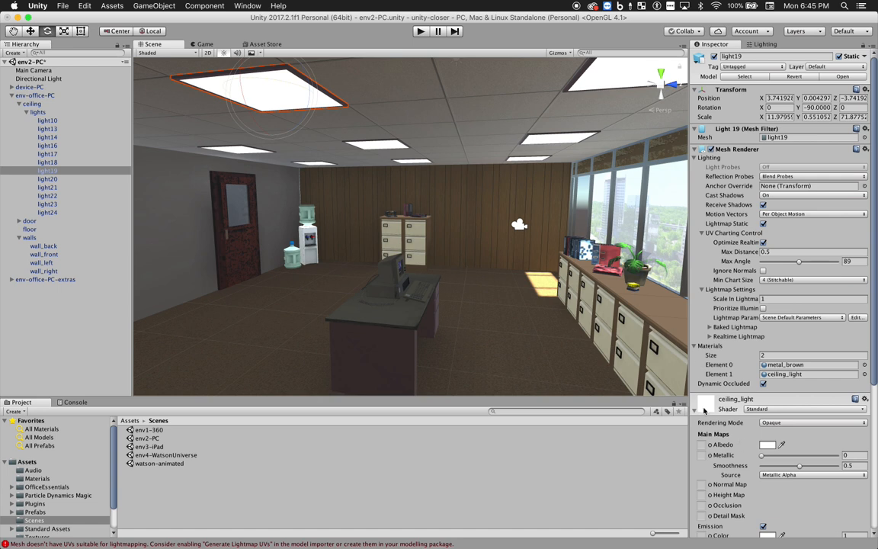
{"action": "left_click", "coordinate": [695, 410]}
{"action": "left_click", "coordinate": [694, 411]}
{"action": "scroll", "coordinate": [876, 337], "scroll_direction": "down", "scroll_amount": 5}
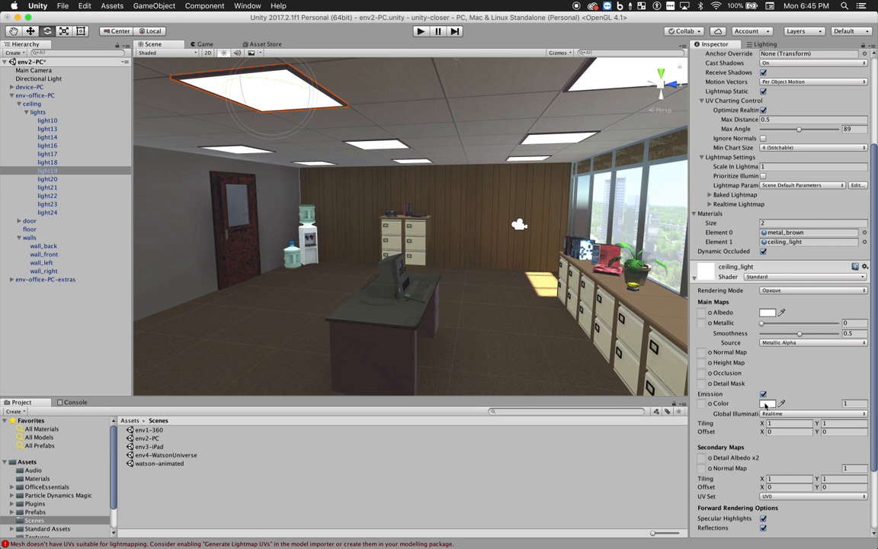
{"action": "left_click", "coordinate": [854, 404]}
{"action": "key", "text": "Return"}
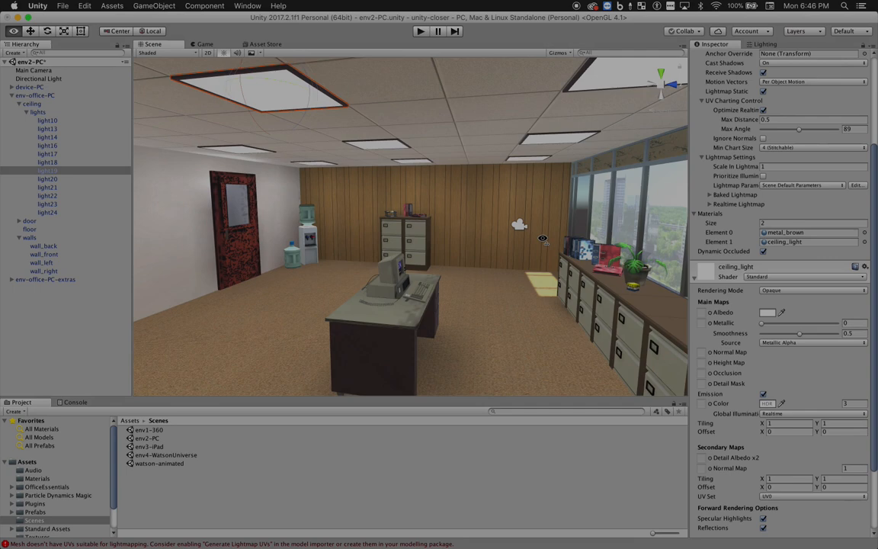
- Examine the lighting across the room, checking the door, water cooler and walls up close for baking artifacts
{"action": "left_click_drag", "start_coordinate": [503, 263], "coordinate": [546, 253], "text": "alt"}
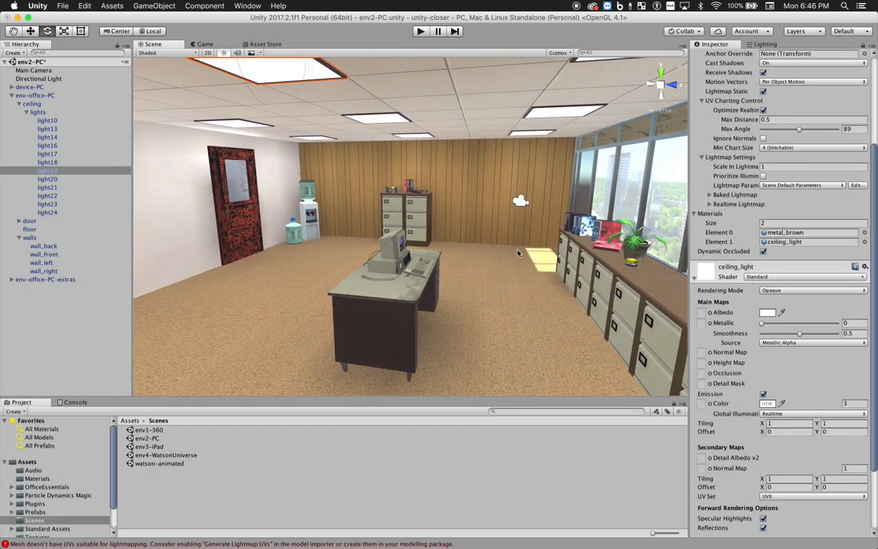
{"action": "left_click_drag", "start_coordinate": [470, 229], "coordinate": [439, 243], "text": "alt"}
{"action": "scroll", "coordinate": [438, 239], "scroll_direction": "up", "scroll_amount": 10, "text": "alt"}
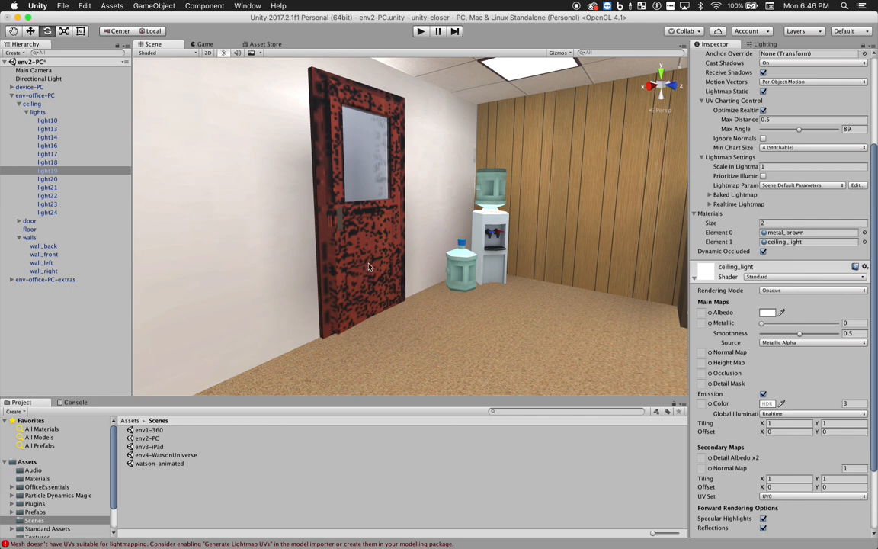
{"action": "left_click_drag", "start_coordinate": [348, 226], "coordinate": [384, 250], "text": "alt"}
{"action": "key", "text": "s"}
{"action": "right_click_drag", "start_coordinate": [383, 250], "coordinate": [403, 261]}
{"action": "key", "text": "w"}
{"action": "key", "text": "s"}
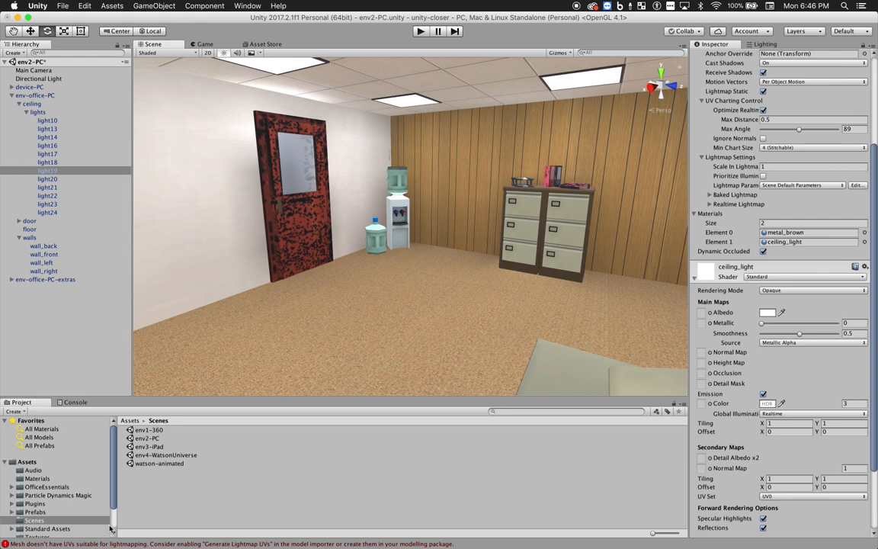
- Locate the source model of the office door's mesh in the project and open the env-office-PC import settings
{"action": "left_click_drag", "start_coordinate": [371, 296], "coordinate": [412, 276], "text": "alt"}
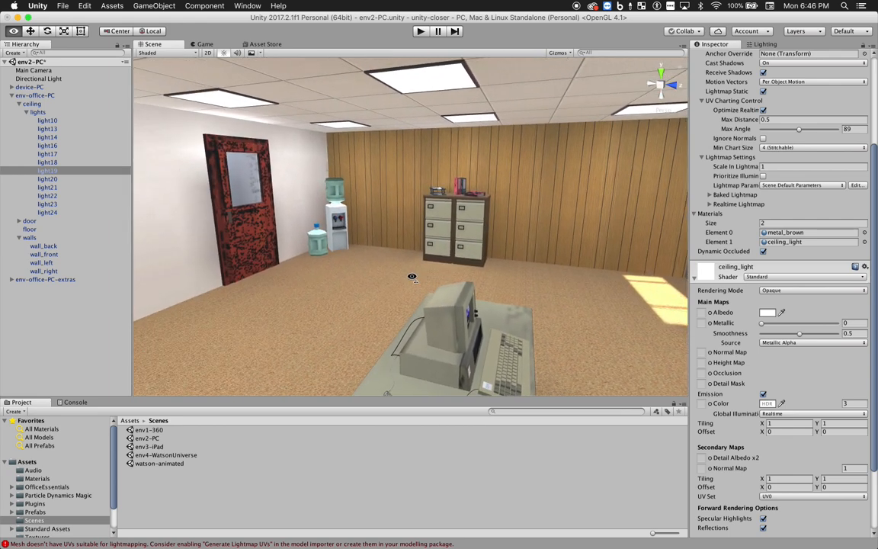
{"action": "left_click", "coordinate": [250, 218]}
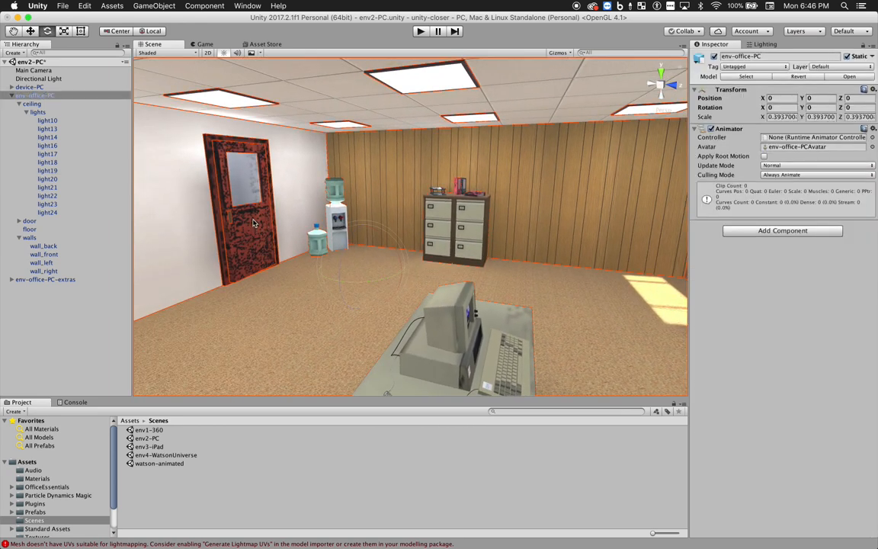
{"action": "left_click", "coordinate": [255, 222]}
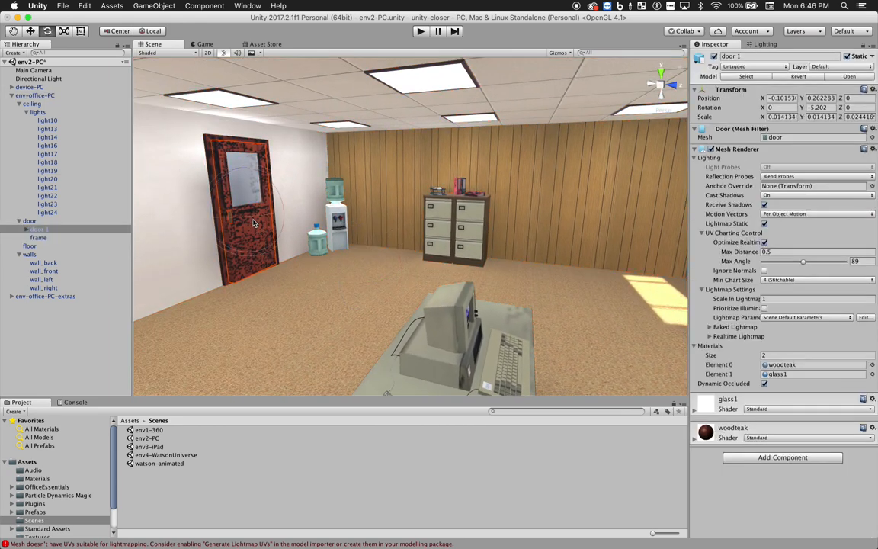
{"action": "left_click", "coordinate": [776, 138]}
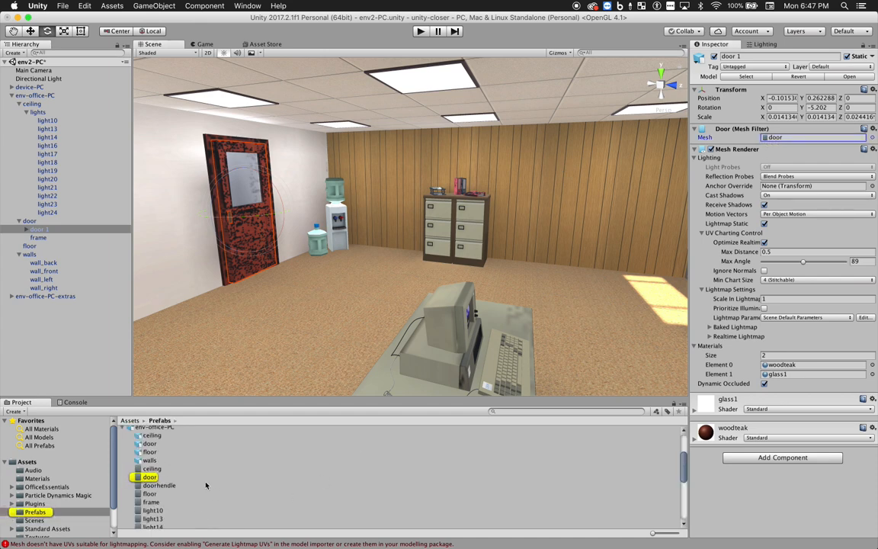
{"action": "scroll", "coordinate": [175, 480], "scroll_direction": "up", "scroll_amount": 2}
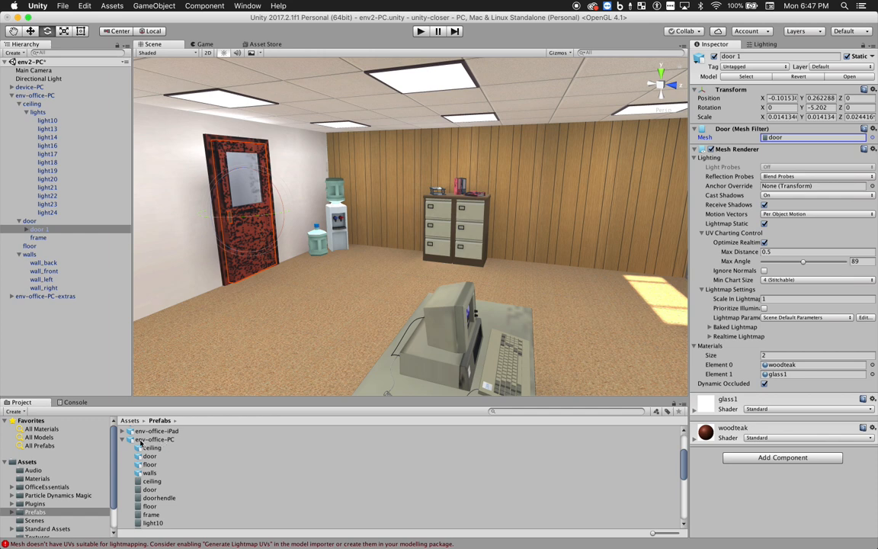
{"action": "left_click", "coordinate": [134, 441]}
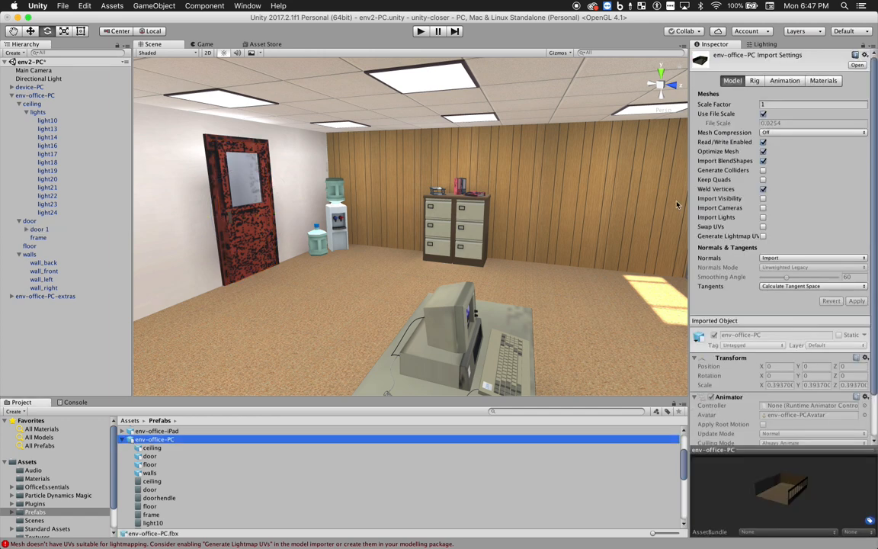
- Enable Generate Lightmap UVs for the env-office-PC model and apply the import settings
{"action": "left_click", "coordinate": [763, 236]}
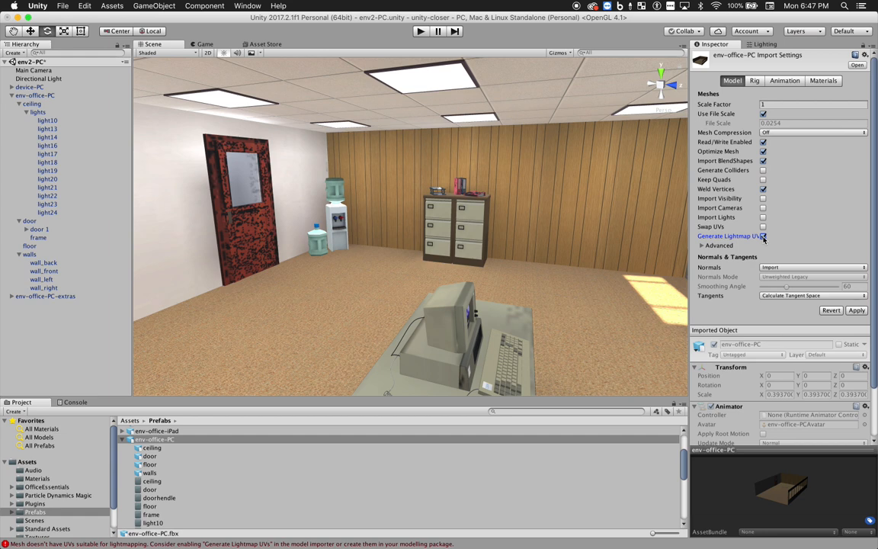
{"action": "left_click", "coordinate": [858, 311]}
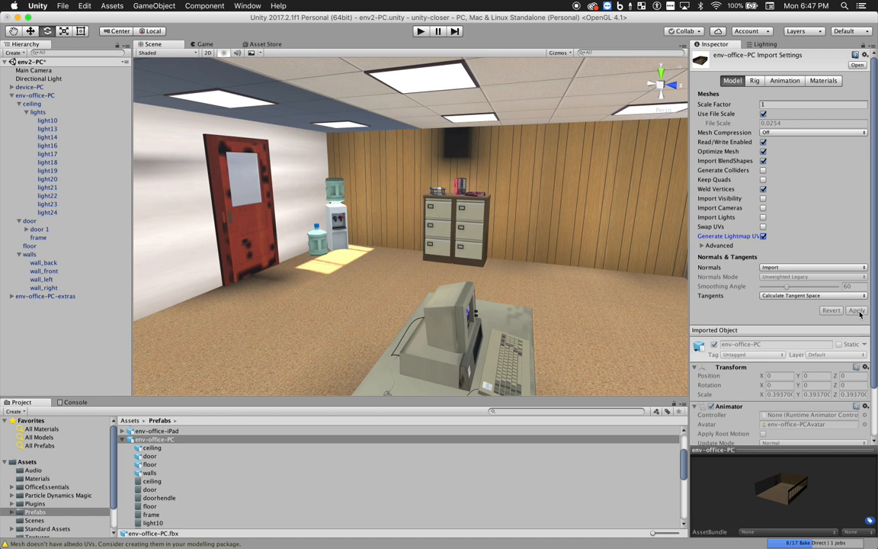
{"action": "mouse_move", "coordinate": [823, 543]}
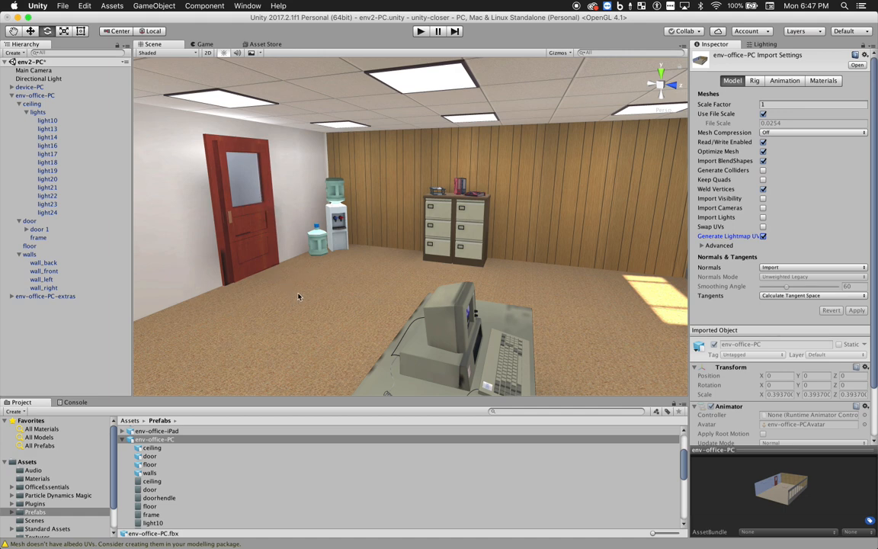
- Examine the desk, ceiling and window-side cabinets for lightmap artifacts, and select the red binder lying at the end of the cabinets
{"action": "left_click_drag", "start_coordinate": [298, 296], "coordinate": [292, 273], "text": "alt"}
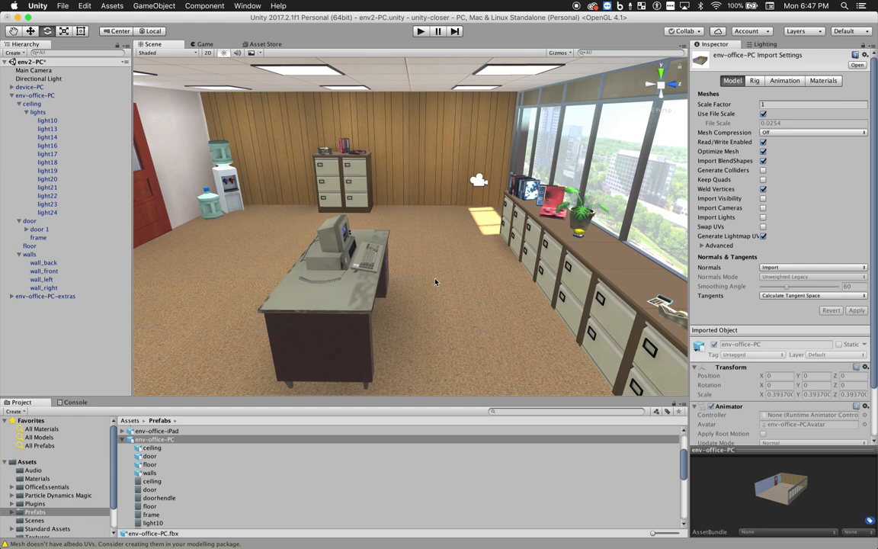
{"action": "left_click_drag", "start_coordinate": [435, 282], "coordinate": [571, 299], "text": "alt"}
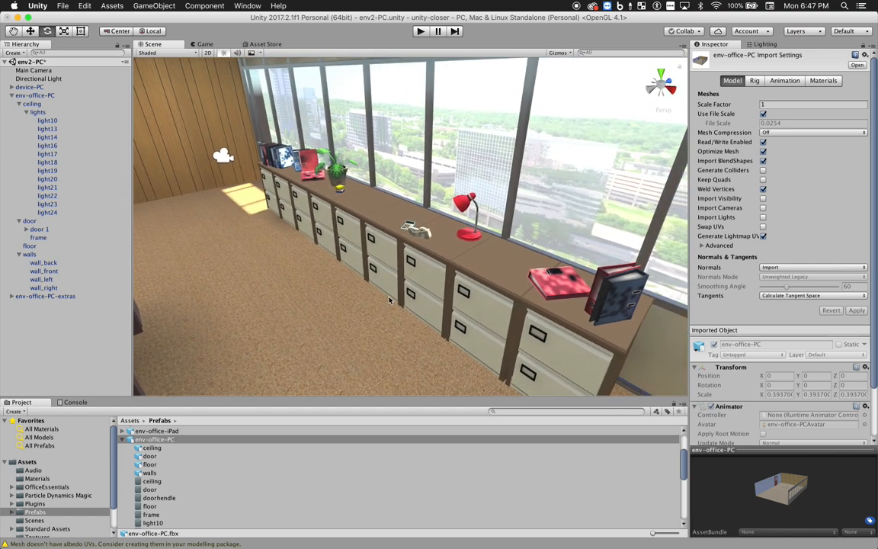
{"action": "left_click_drag", "start_coordinate": [504, 260], "coordinate": [419, 236], "text": "alt"}
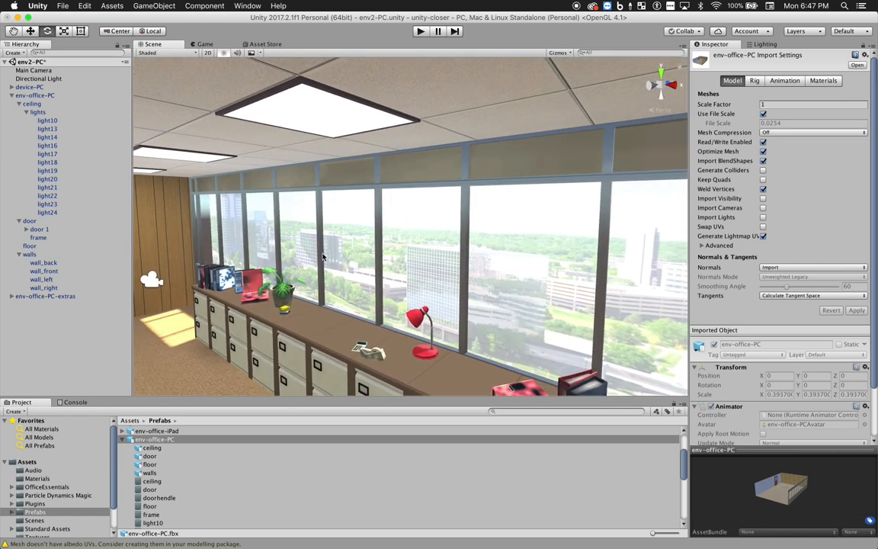
{"action": "left_click_drag", "start_coordinate": [290, 231], "coordinate": [203, 278], "text": "alt"}
{"action": "left_click", "coordinate": [248, 318]}
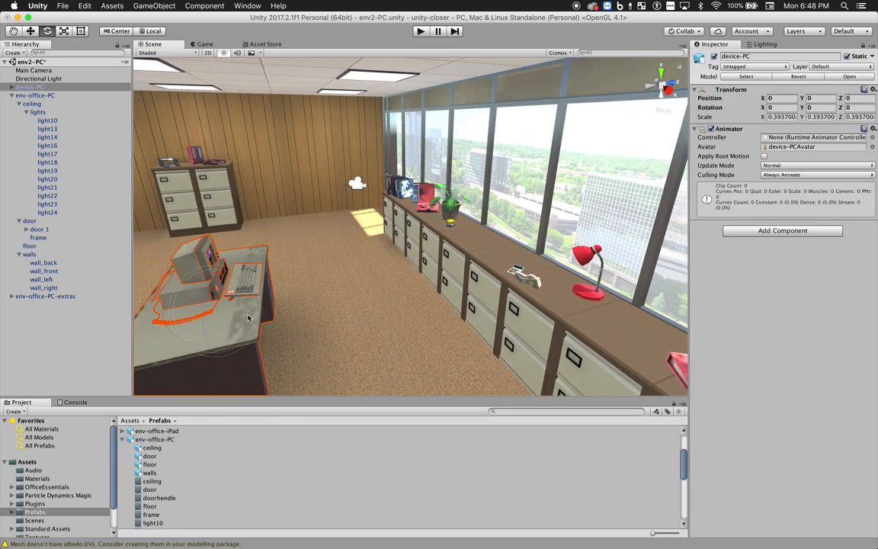
{"action": "left_click_drag", "start_coordinate": [372, 287], "coordinate": [532, 315], "text": "alt"}
{"action": "left_click", "coordinate": [583, 319]}
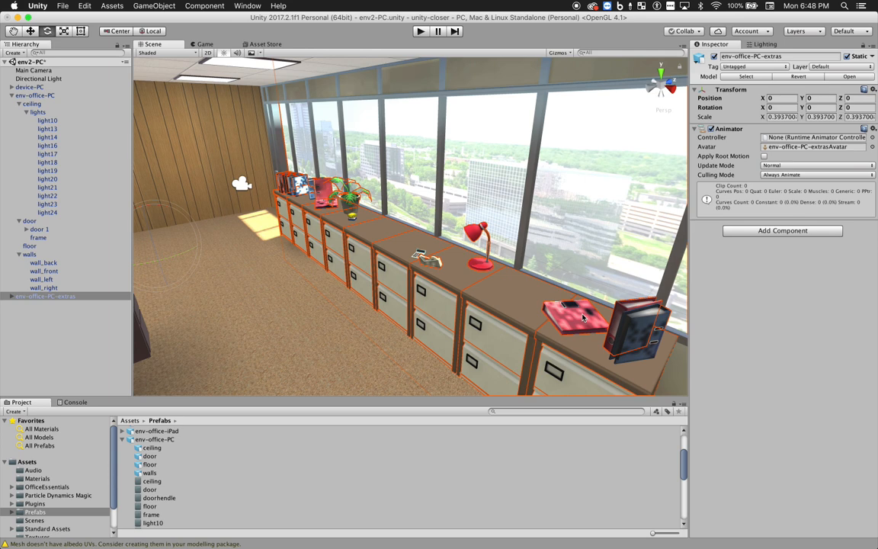
{"action": "left_click", "coordinate": [583, 319]}
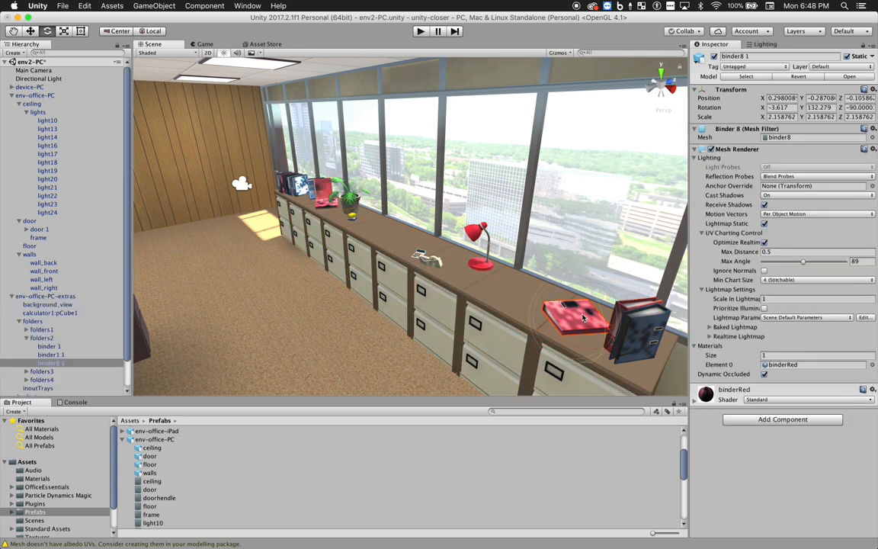
- Locate the red binder's source model, env-office-PC-extras, and enable Generate Lightmap UVs in its import settings
{"action": "left_click", "coordinate": [779, 138]}
{"action": "scroll", "coordinate": [186, 457], "scroll_direction": "up", "scroll_amount": 5}
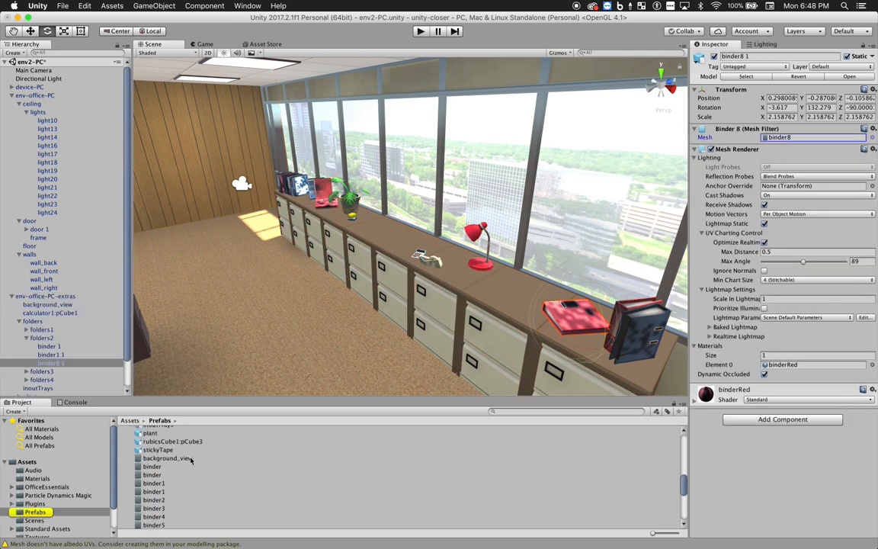
{"action": "left_click", "coordinate": [167, 440]}
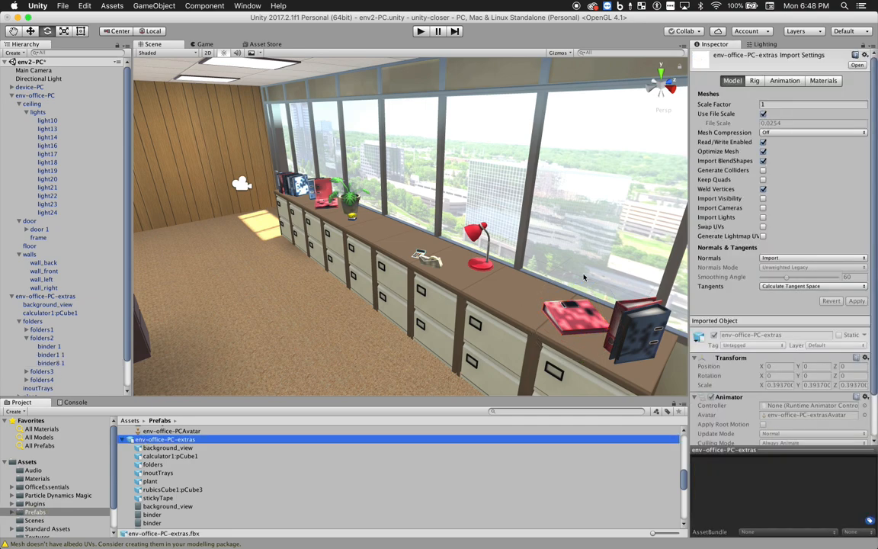
{"action": "left_click", "coordinate": [764, 237]}
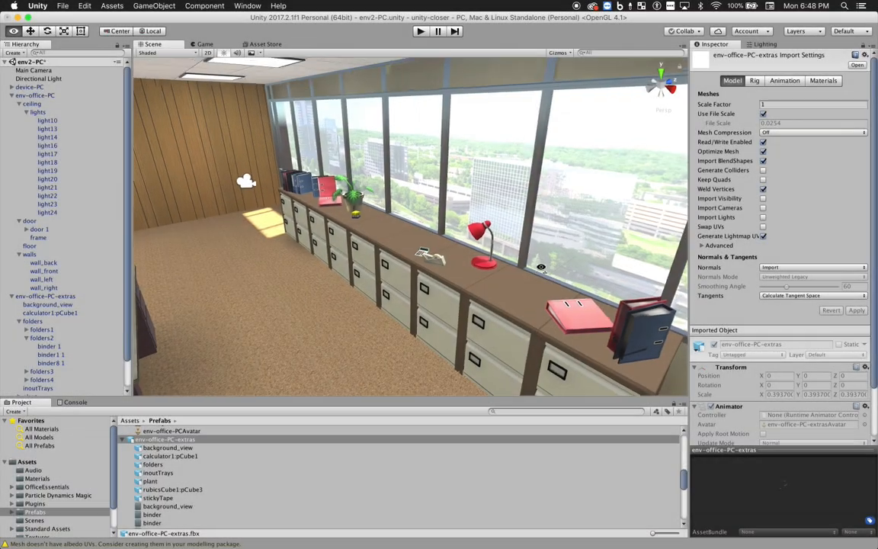
- Find the desk mesh's source model, device-PC, then enable Generate Lightmap UVs in its import settings and apply
{"action": "right_click_drag", "start_coordinate": [566, 255], "coordinate": [317, 267]}
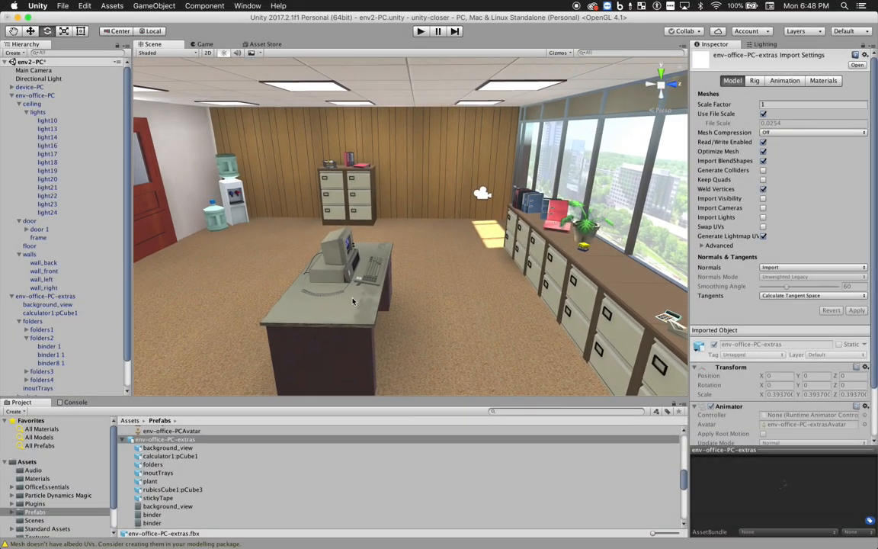
{"action": "left_click", "coordinate": [317, 268]}
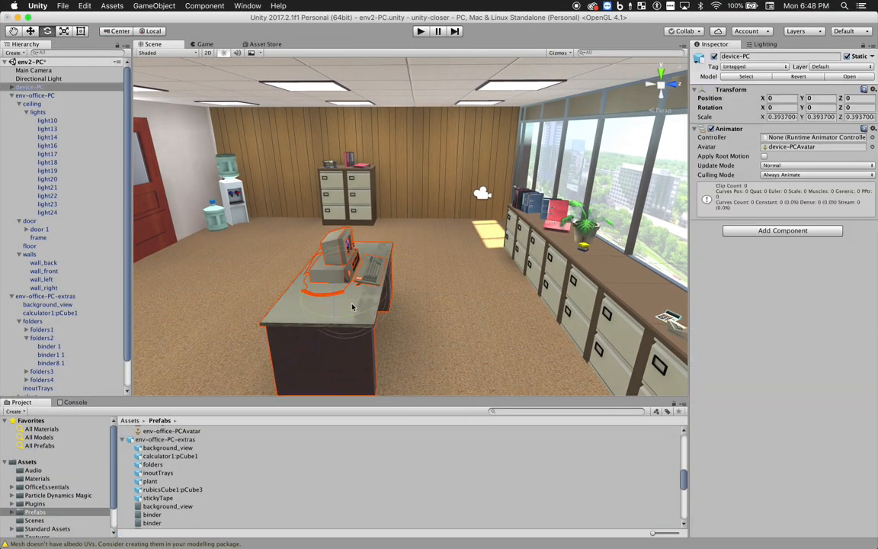
{"action": "left_click", "coordinate": [326, 352]}
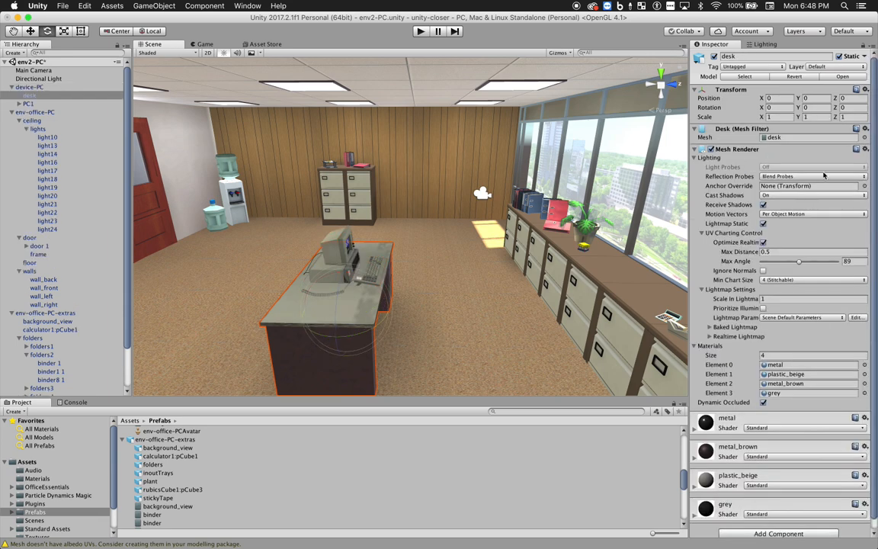
{"action": "left_click", "coordinate": [774, 138]}
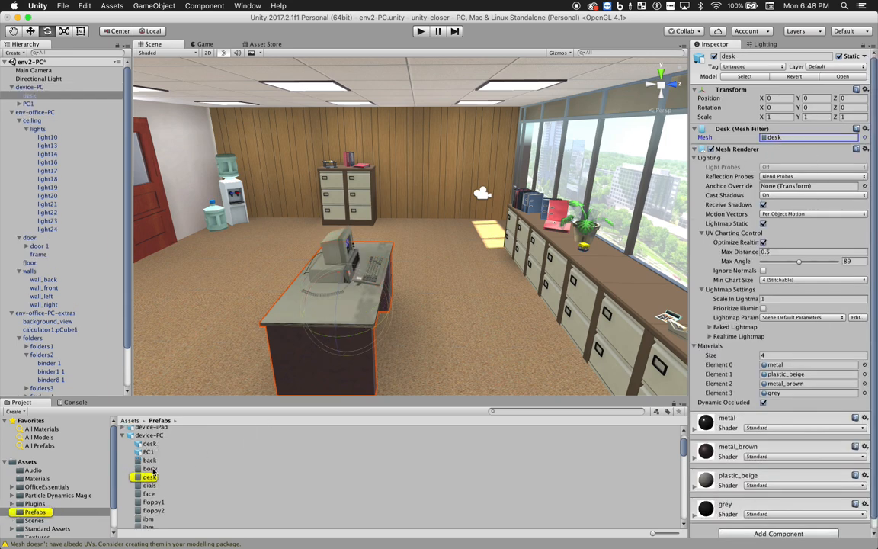
{"action": "left_click", "coordinate": [149, 435]}
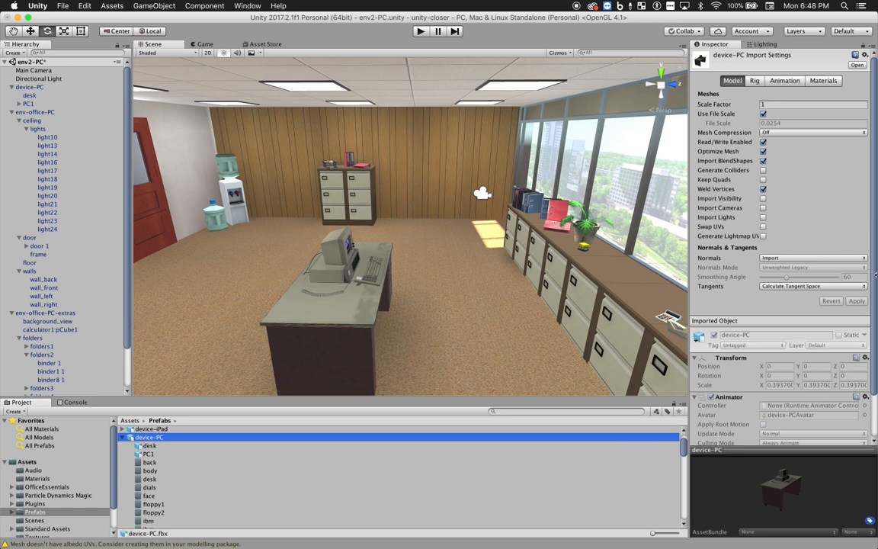
{"action": "left_click", "coordinate": [764, 237]}
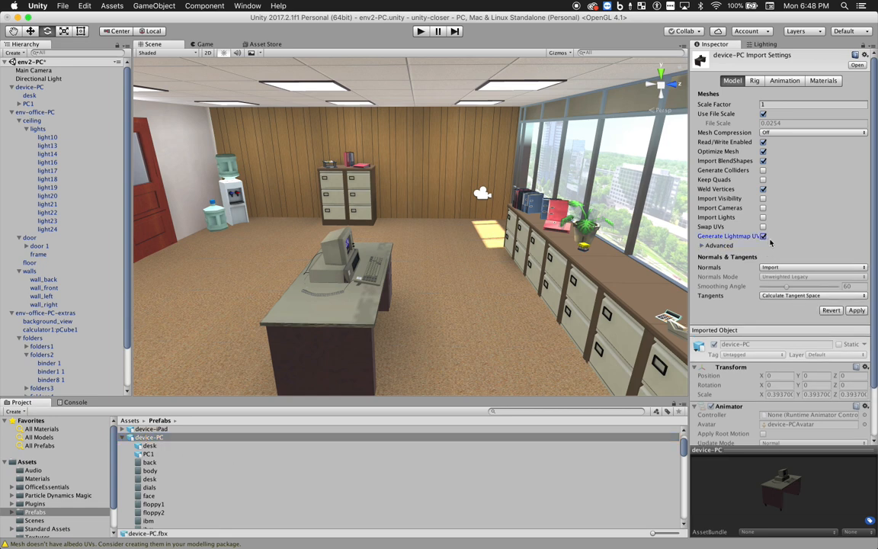
{"action": "left_click", "coordinate": [856, 310]}
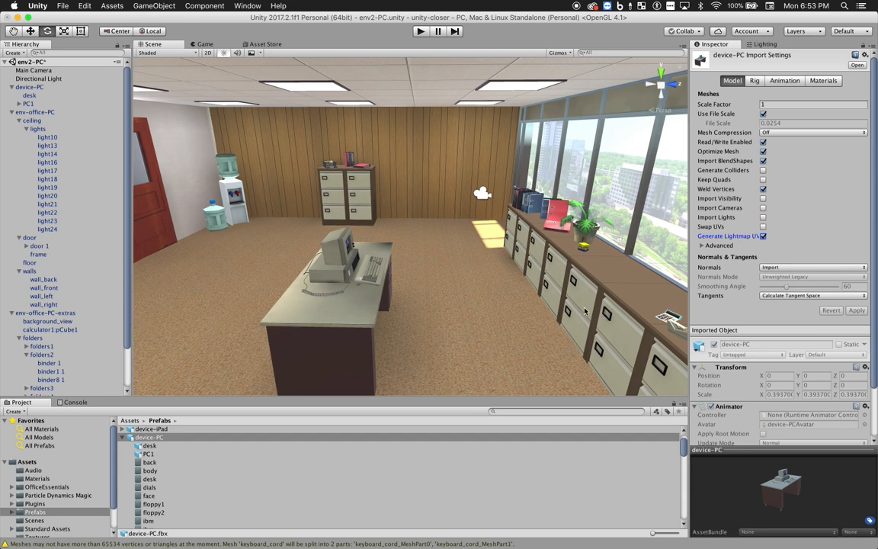
- Switch the filingCabinet material on the cabinet beneath the binders to the Standard shader with the Opaque rendering mode
{"action": "left_click_drag", "start_coordinate": [514, 235], "coordinate": [652, 349], "text": "alt"}
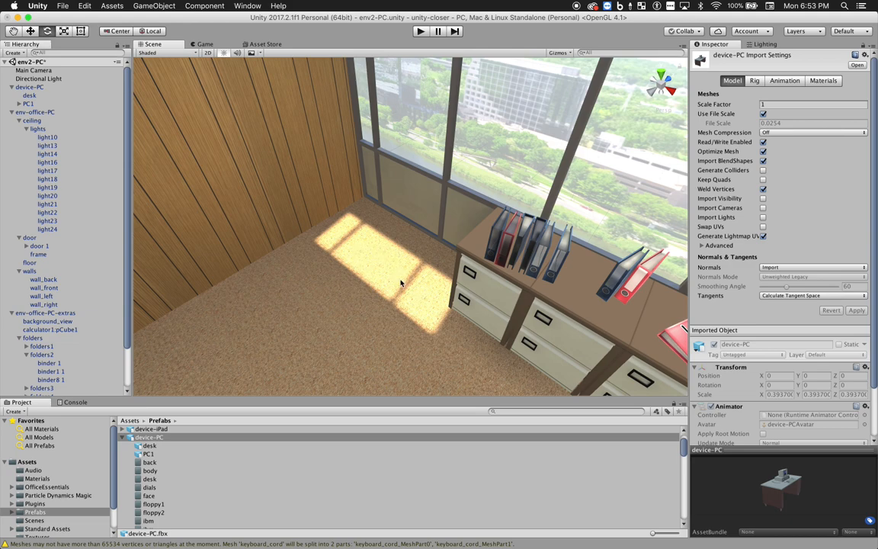
{"action": "right_click_drag", "start_coordinate": [411, 287], "coordinate": [465, 293]}
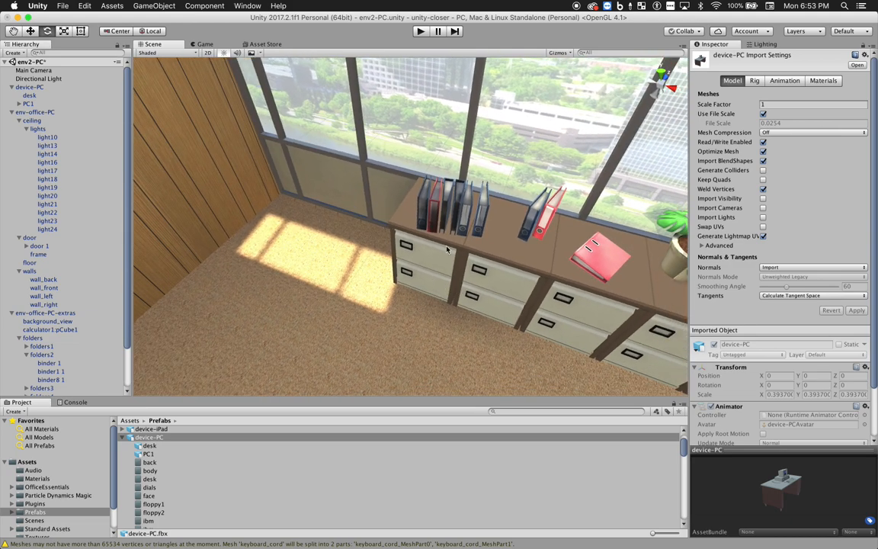
{"action": "right_click_drag", "start_coordinate": [424, 278], "coordinate": [508, 279]}
{"action": "left_click", "coordinate": [494, 250]}
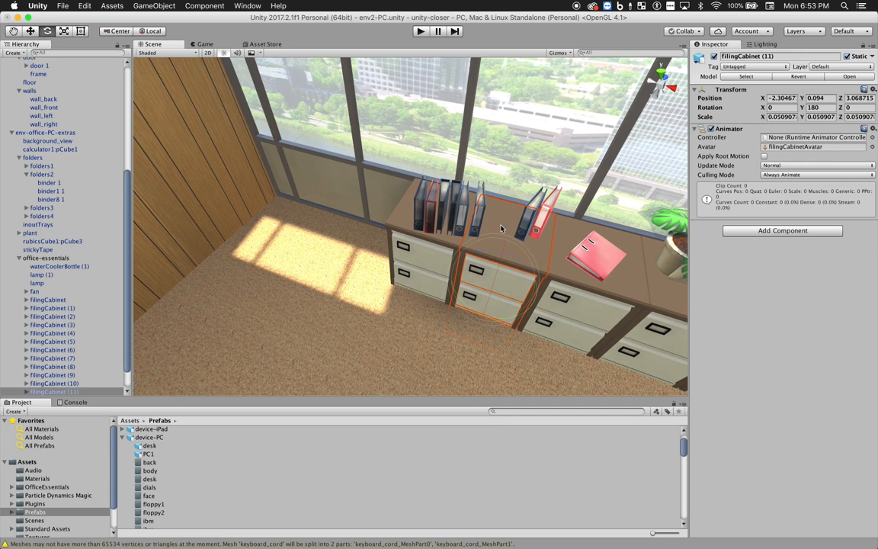
{"action": "left_click", "coordinate": [516, 234]}
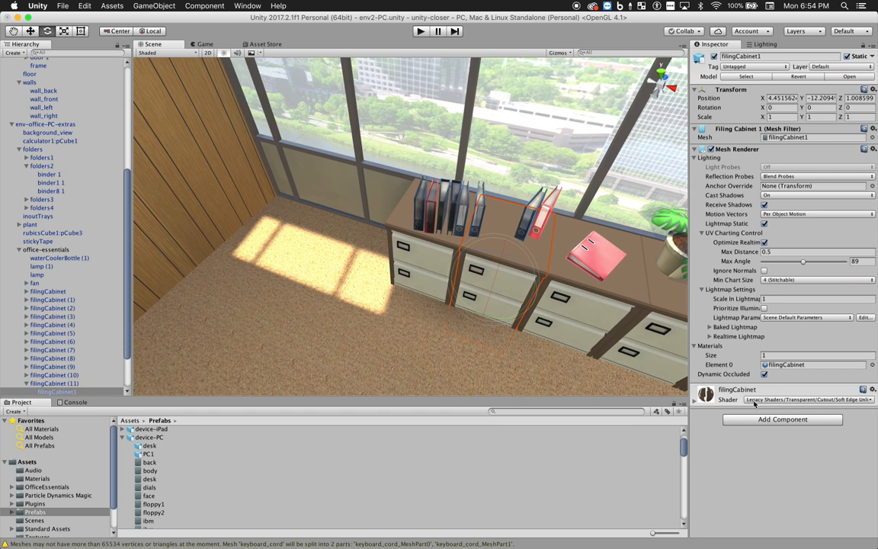
{"action": "left_click", "coordinate": [754, 402]}
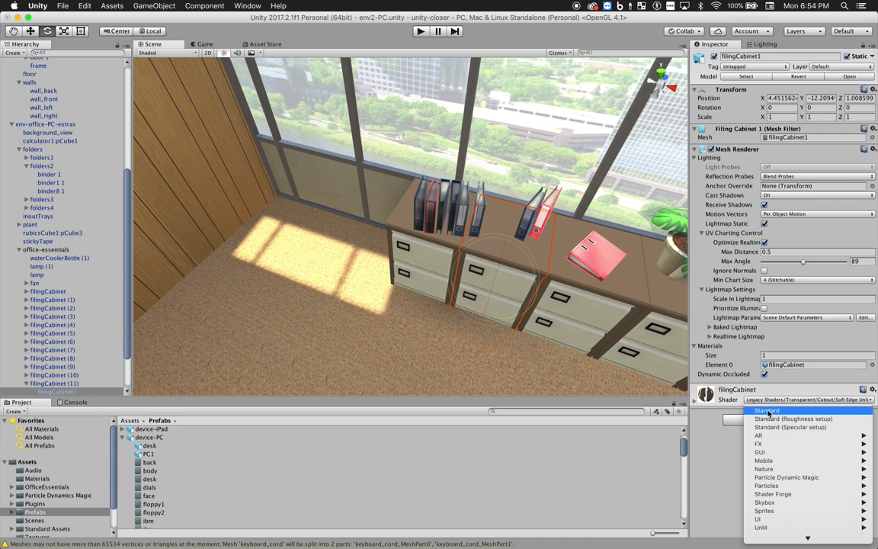
{"action": "left_click", "coordinate": [767, 411]}
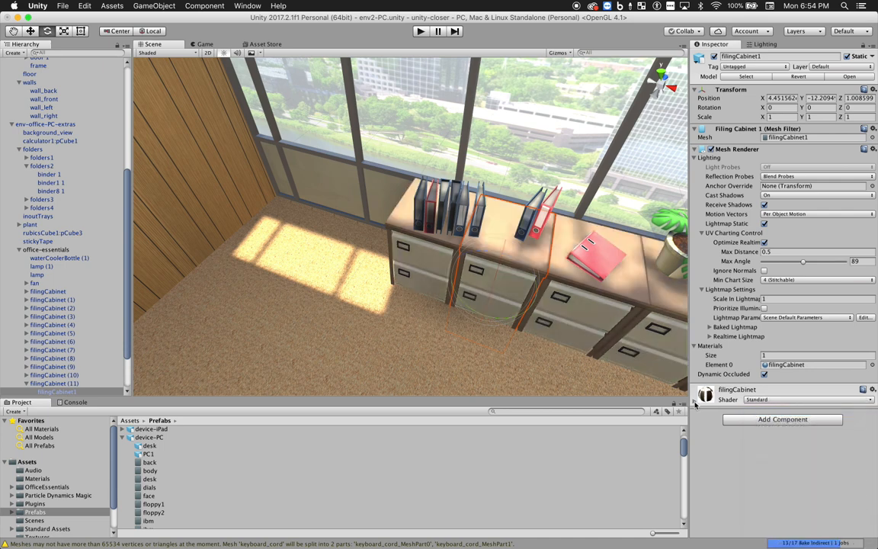
{"action": "left_click", "coordinate": [771, 413]}
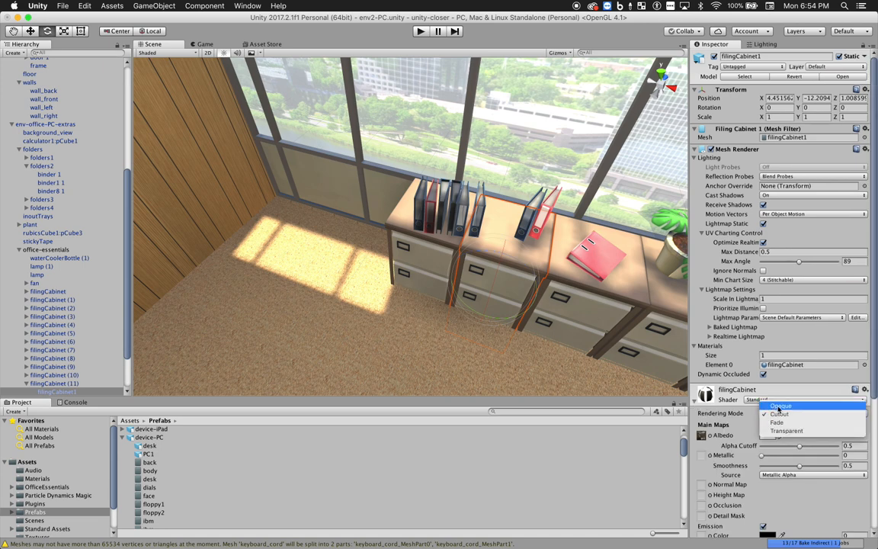
{"action": "left_click", "coordinate": [780, 408]}
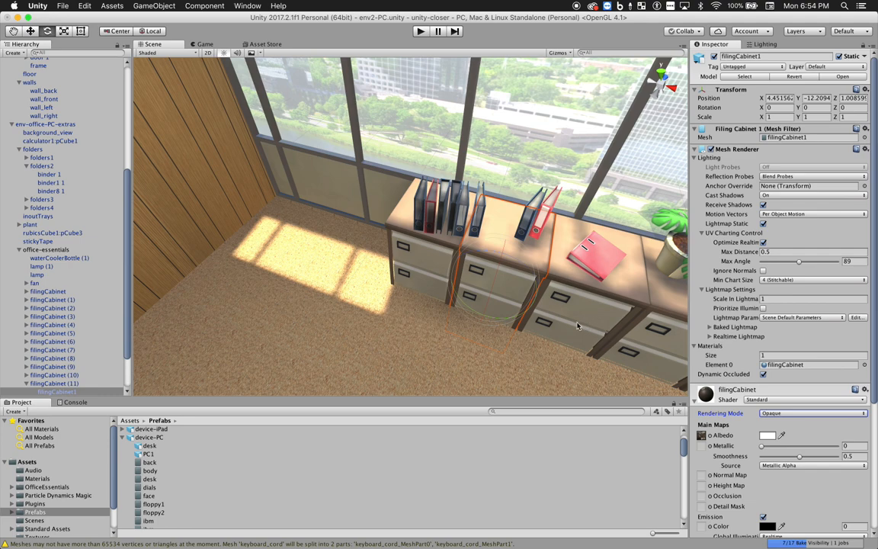
- Look over the rebaked office from the window-side cabinets back across the desk, door and ceiling lights
{"action": "left_click_drag", "start_coordinate": [527, 319], "coordinate": [659, 289], "text": "alt"}
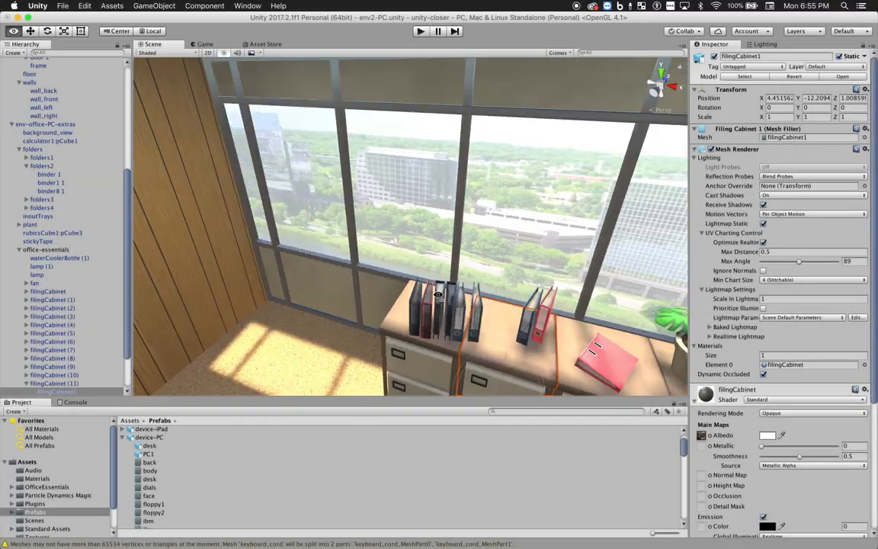
{"action": "left_click_drag", "start_coordinate": [366, 271], "coordinate": [292, 268], "text": "alt"}
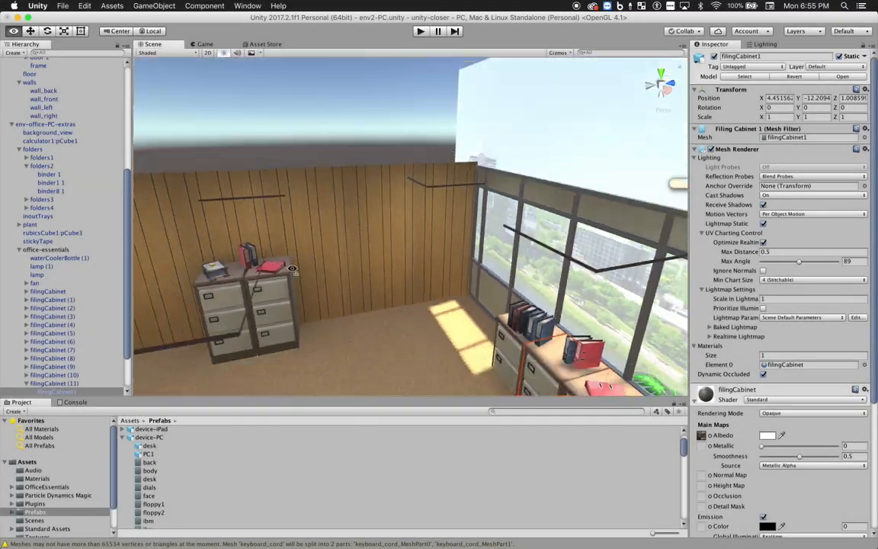
{"action": "right_click_drag", "start_coordinate": [292, 268], "coordinate": [196, 249]}
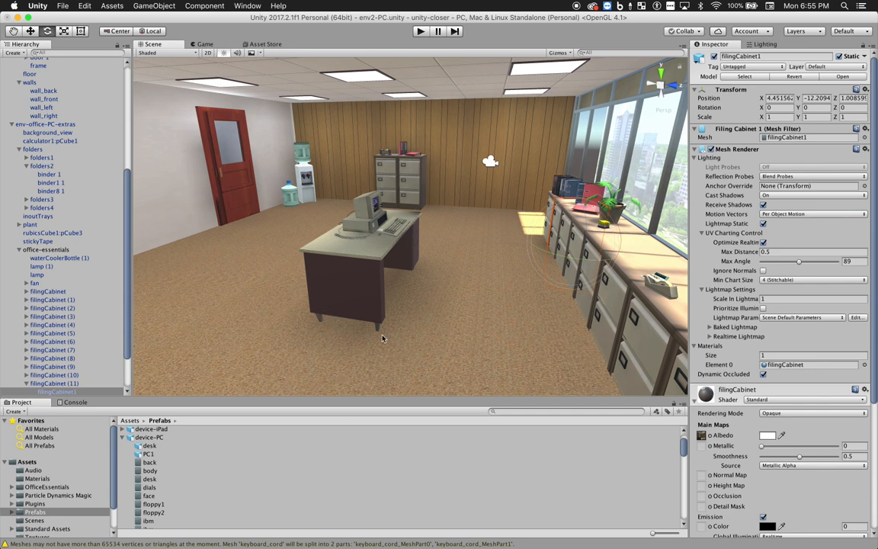
{"action": "right_click_drag", "start_coordinate": [451, 333], "coordinate": [438, 330]}
{"action": "key", "text": "w"}
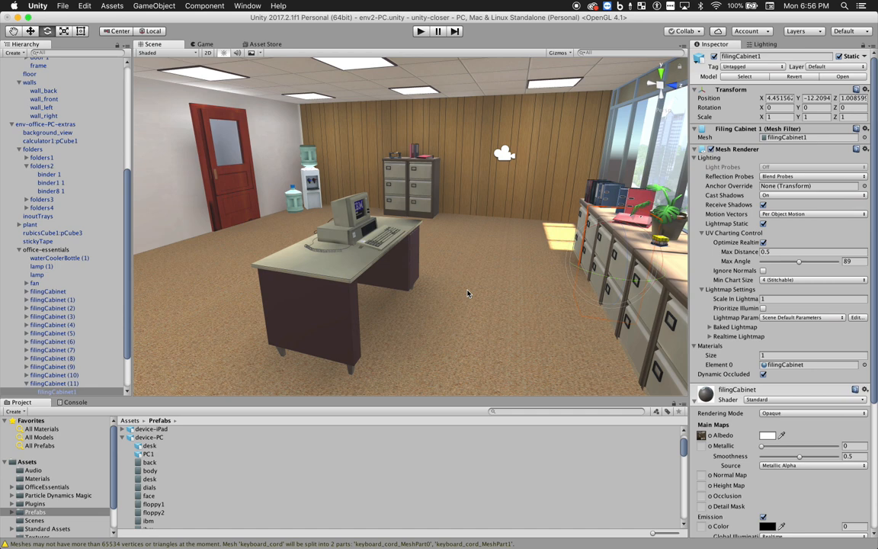
{"action": "mouse_move", "coordinate": [482, 295]}
{"action": "right_mouse_down"}
{"action": "mouse_move", "coordinate": [457, 305]}
{"action": "mouse_move", "coordinate": [474, 295]}
{"action": "mouse_move", "coordinate": [477, 302]}
{"action": "right_mouse_up"}
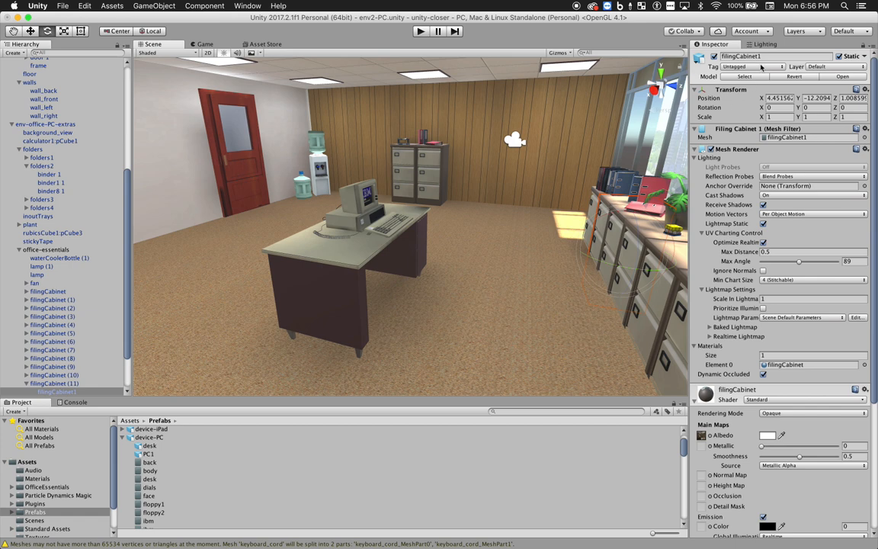
- Enable Ambient Occlusion in the scene's lightmapping settings
{"action": "left_click", "coordinate": [765, 44]}
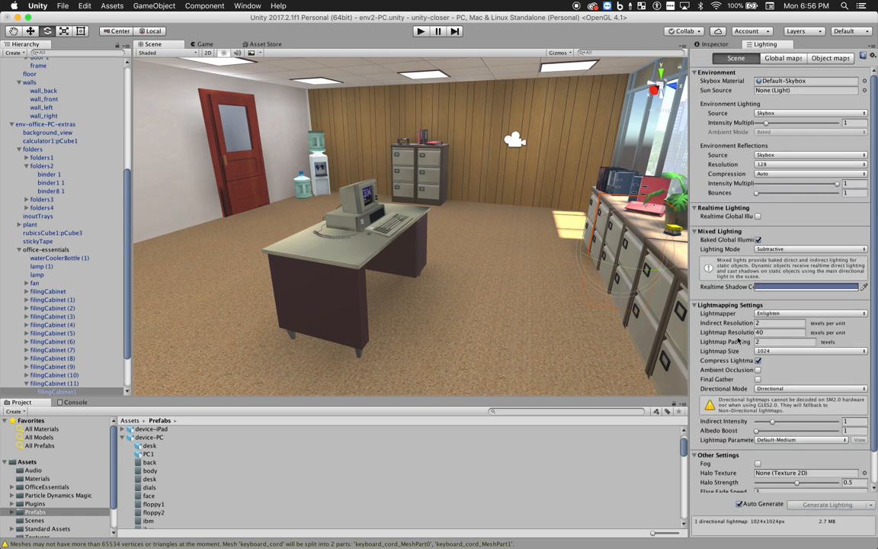
{"action": "scroll", "coordinate": [738, 343], "scroll_direction": "down", "scroll_amount": 3}
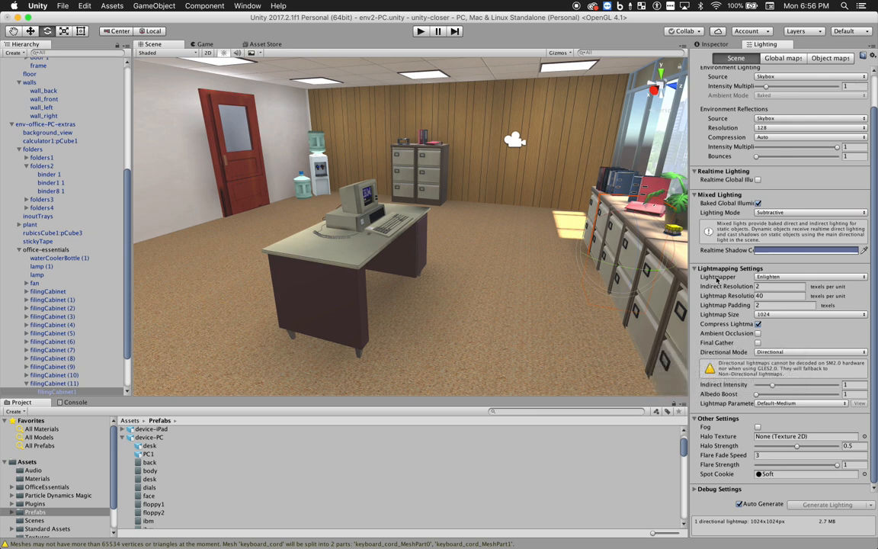
{"action": "left_click", "coordinate": [758, 334]}
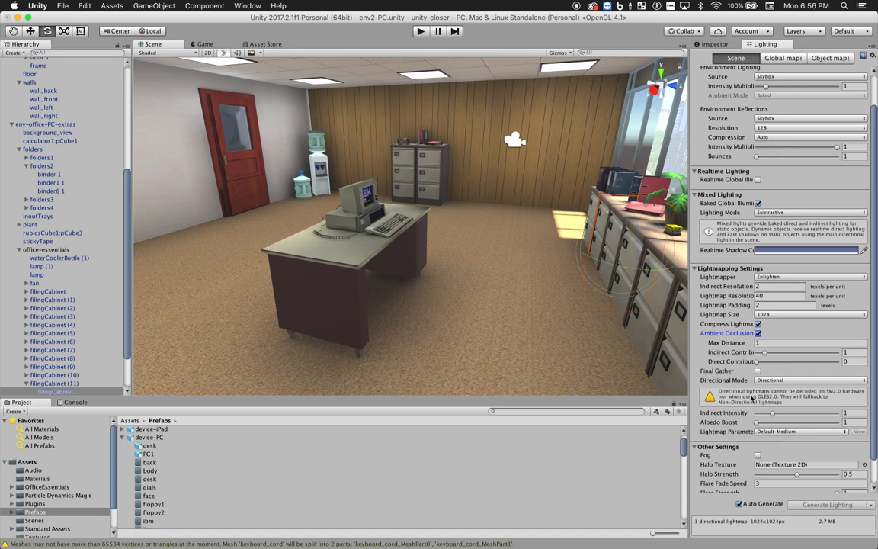
- Switch Ambient Occlusion off and back on to compare the shading around the desk and room corners
{"action": "left_click", "coordinate": [758, 334]}
{"action": "left_click", "coordinate": [758, 334]}
- Select the door 1 mesh on the red office door and expand its glass1 material settings
{"action": "left_click_drag", "start_coordinate": [494, 292], "coordinate": [389, 260], "text": "alt"}
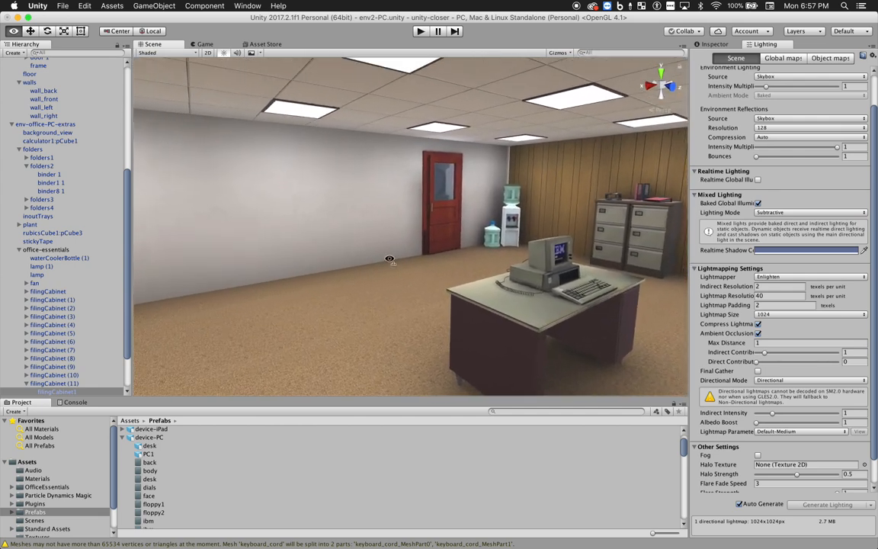
{"action": "mouse_move", "coordinate": [390, 260]}
{"action": "right_mouse_down"}
{"action": "mouse_move", "coordinate": [393, 253]}
{"action": "mouse_move", "coordinate": [388, 268]}
{"action": "right_mouse_up"}
{"action": "key", "text": "w"}
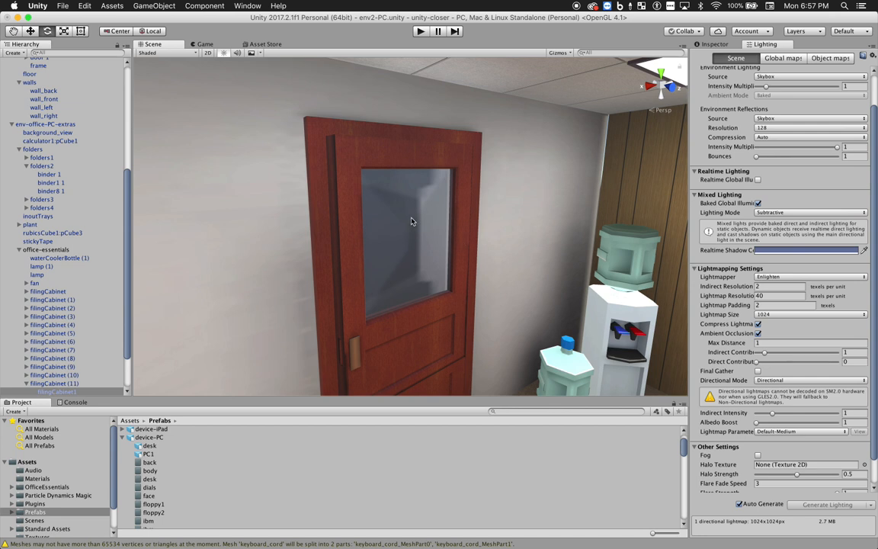
{"action": "left_click", "coordinate": [410, 221]}
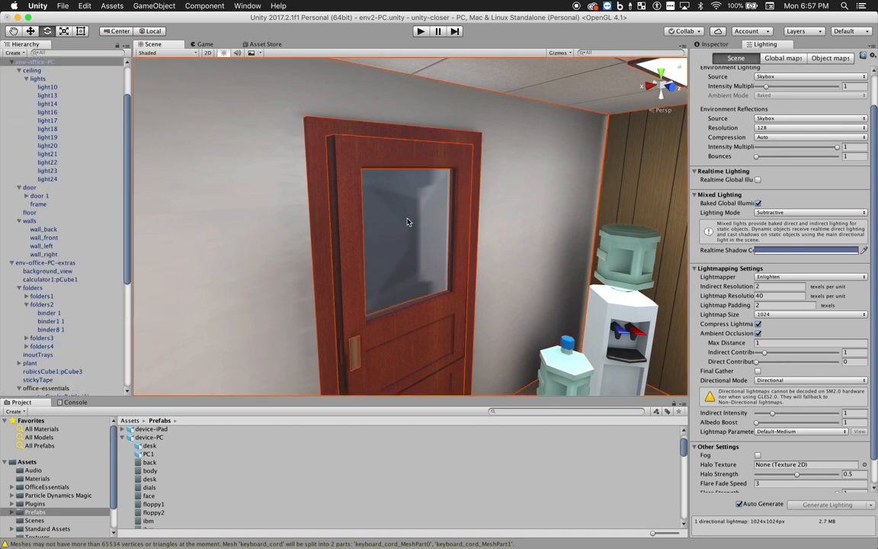
{"action": "left_click", "coordinate": [405, 227]}
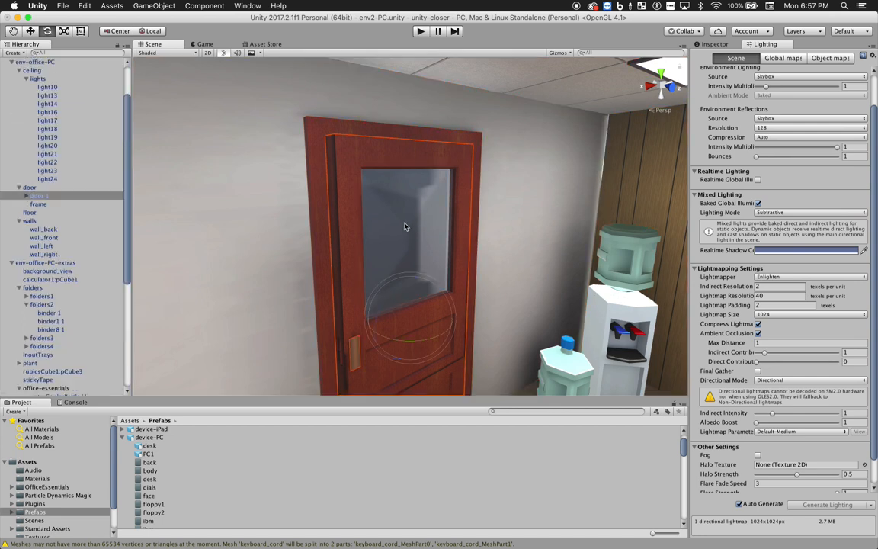
{"action": "left_click", "coordinate": [720, 47]}
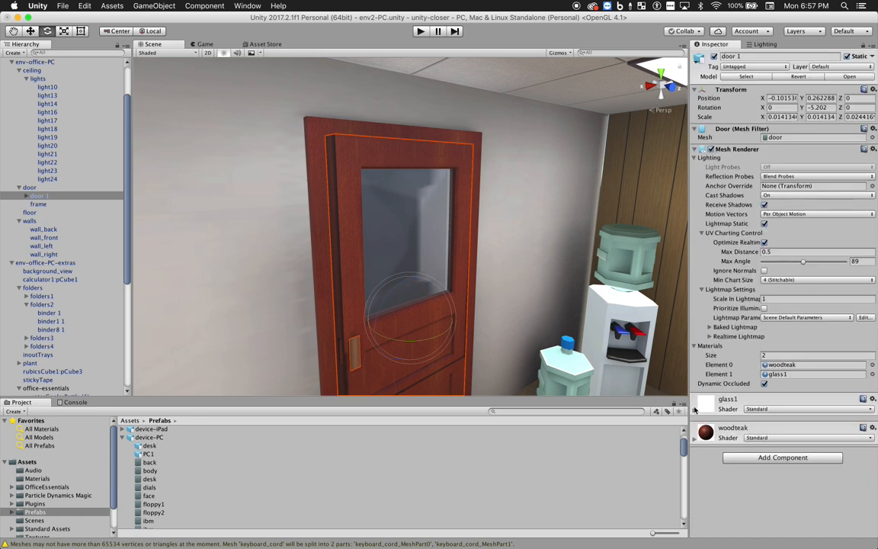
{"action": "left_click", "coordinate": [733, 409]}
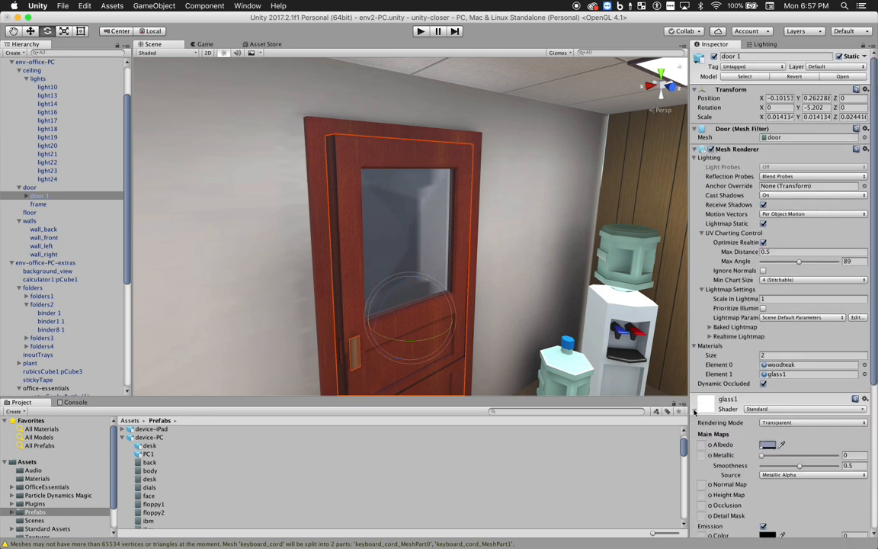
- Set the glass1 material's albedo alpha to 255 and its smoothness to 1
{"action": "left_click", "coordinate": [769, 446]}
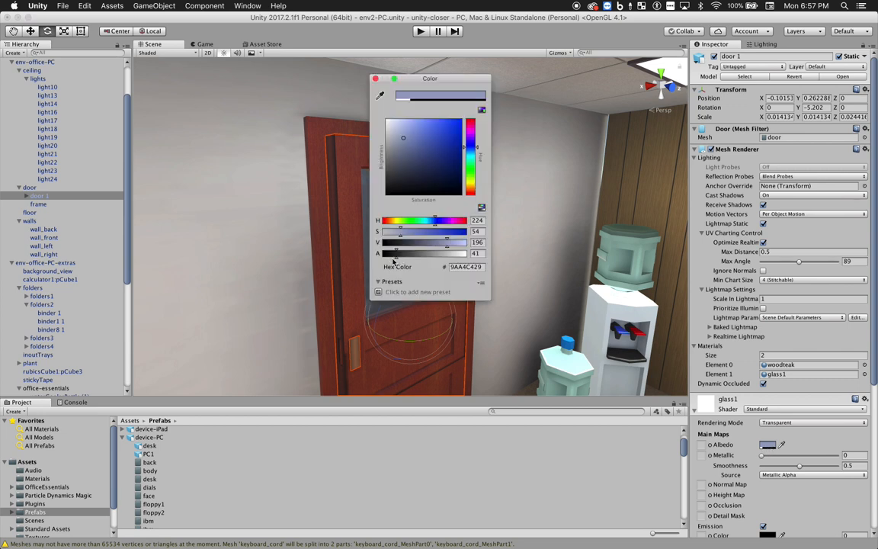
{"action": "left_click_drag", "start_coordinate": [450, 80], "coordinate": [675, 94]}
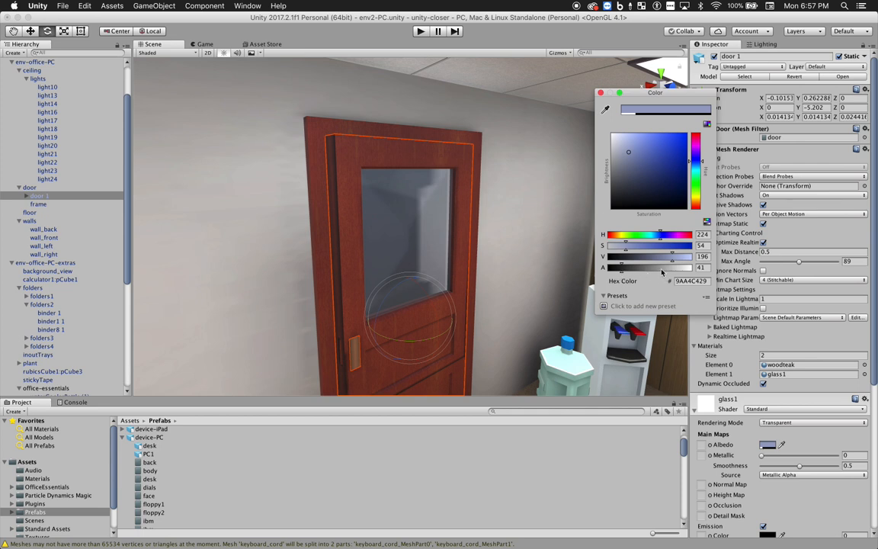
{"action": "left_click_drag", "start_coordinate": [662, 272], "coordinate": [708, 271]}
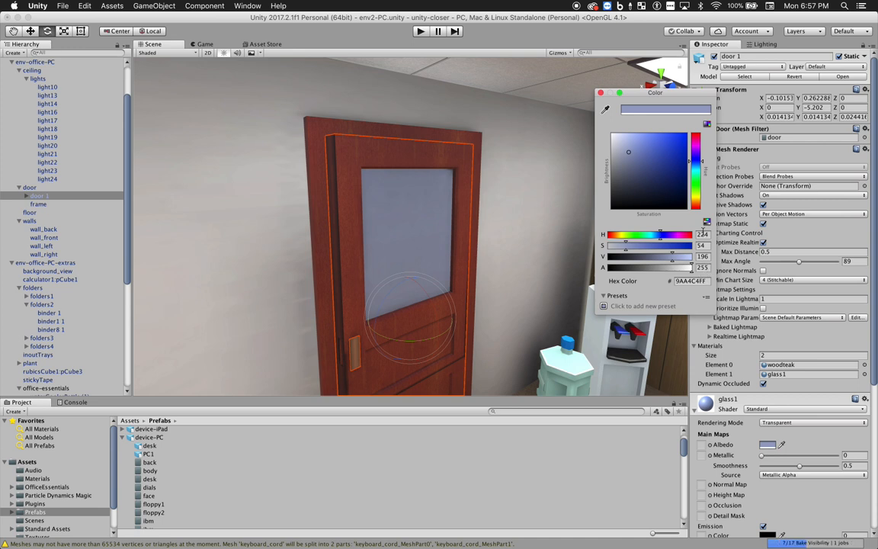
{"action": "left_click", "coordinate": [601, 93]}
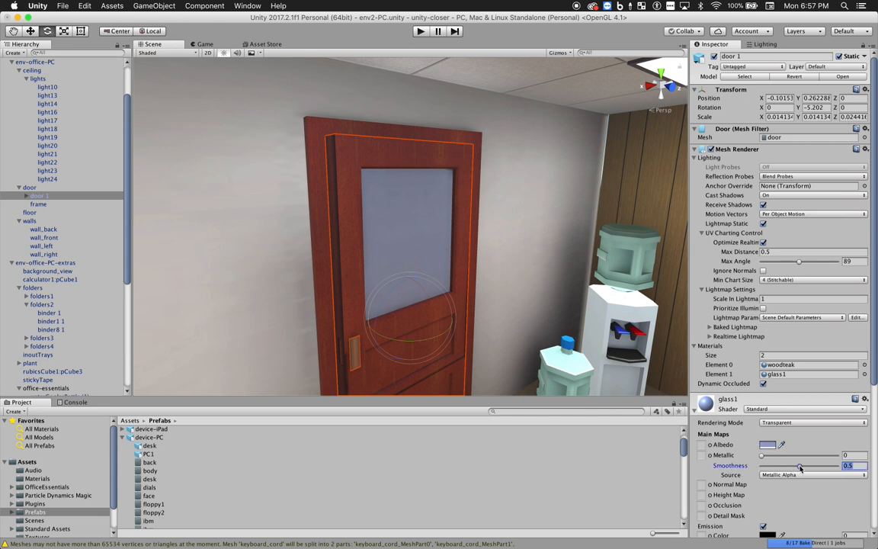
{"action": "left_click_drag", "start_coordinate": [800, 466], "coordinate": [842, 466]}
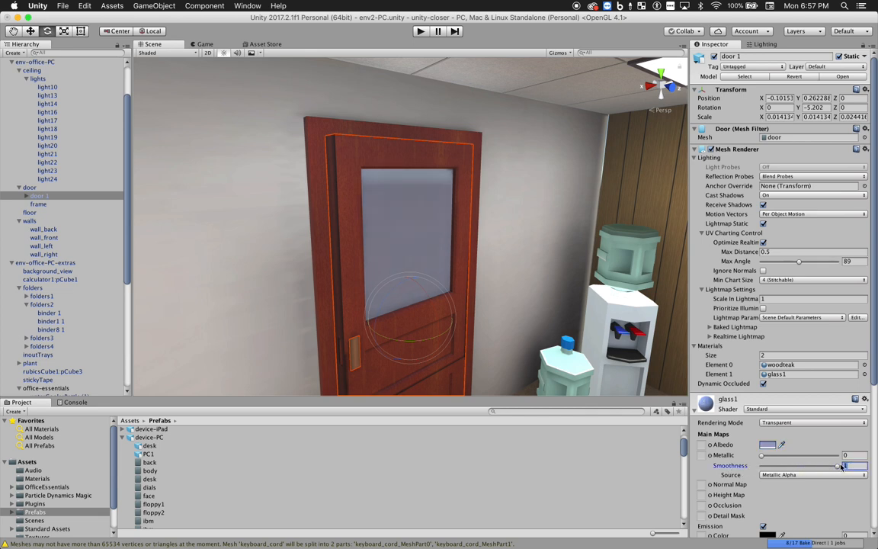
- Collapse the env-office-PC and env-office-PC-extras groups in the scene's object tree and clear the selection
{"action": "left_click_drag", "start_coordinate": [503, 191], "coordinate": [557, 262], "text": "alt"}
{"action": "key", "text": "s"}
{"action": "right_click_drag", "start_coordinate": [556, 261], "coordinate": [563, 265]}
{"action": "key", "text": "q"}
{"action": "key", "text": "q"}
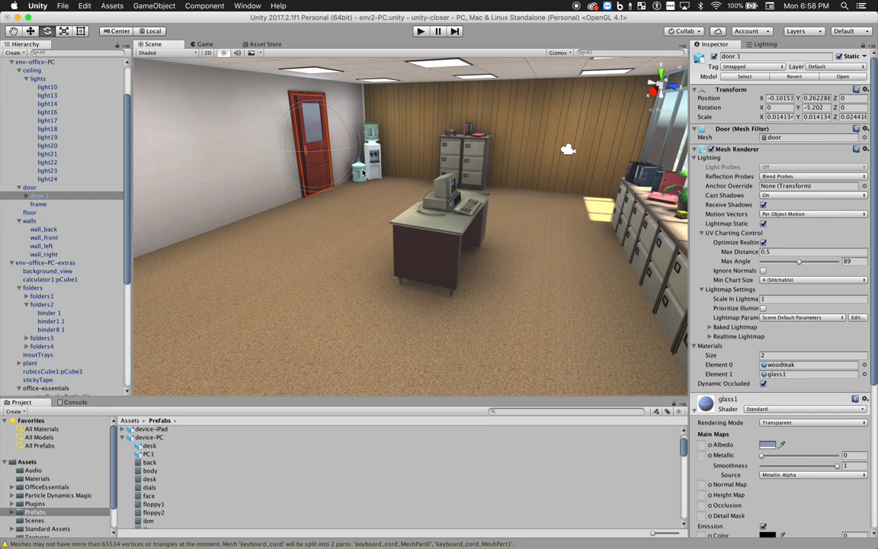
{"action": "left_click", "coordinate": [12, 64]}
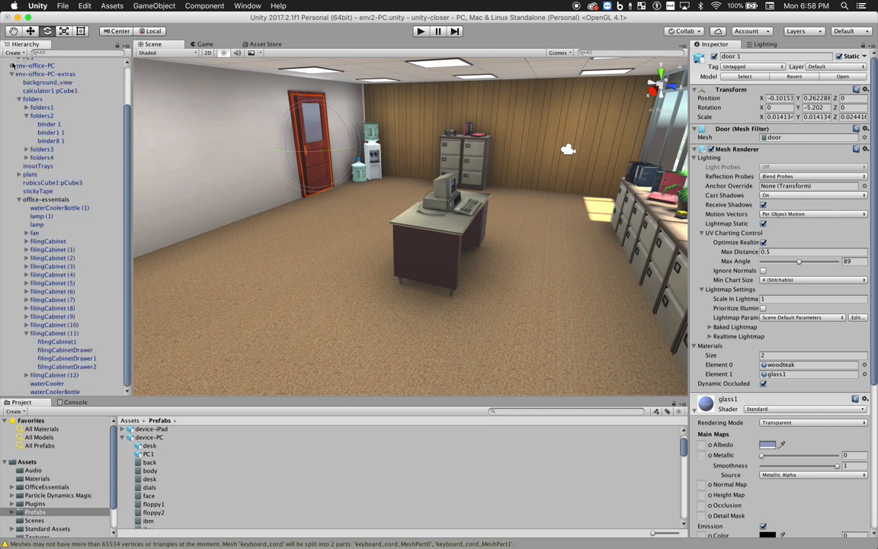
{"action": "left_click", "coordinate": [11, 74]}
{"action": "left_click", "coordinate": [67, 199]}
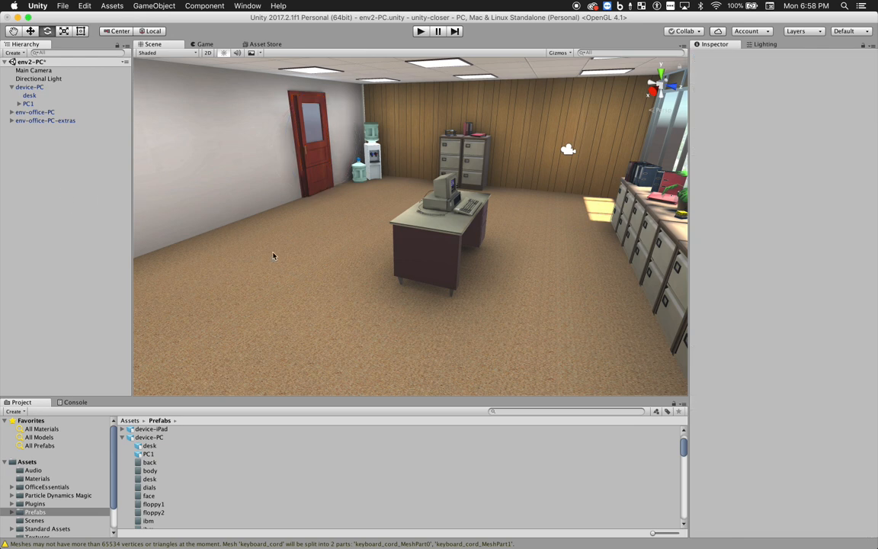
- Add a Reflection Probe at the root of the env2-PC scene
{"action": "right_click_drag", "start_coordinate": [273, 256], "coordinate": [308, 258]}
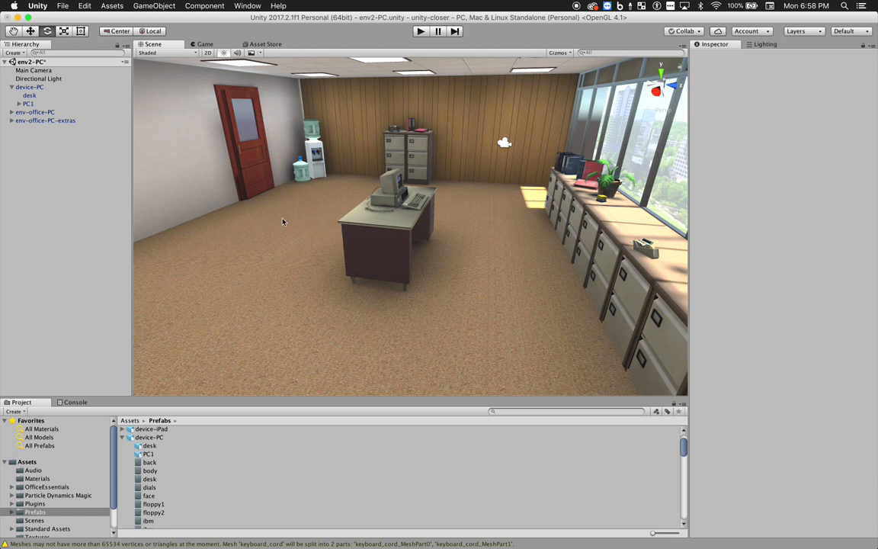
{"action": "left_click", "coordinate": [73, 185]}
{"action": "left_click", "coordinate": [13, 53]}
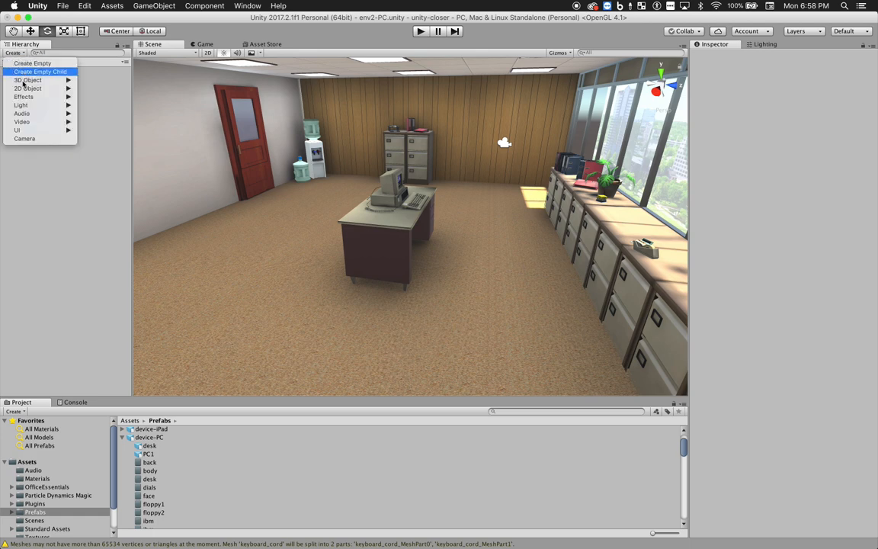
{"action": "mouse_move", "coordinate": [61, 105]}
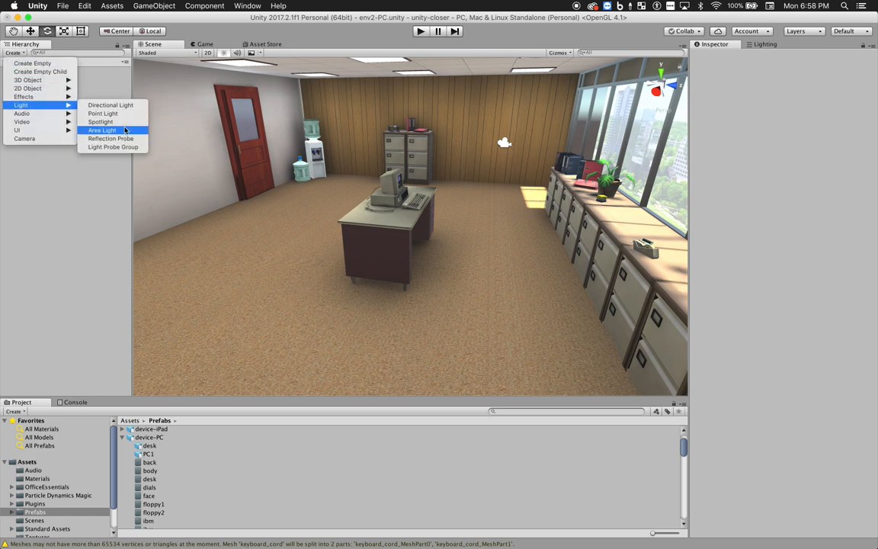
{"action": "key", "text": "Escape"}
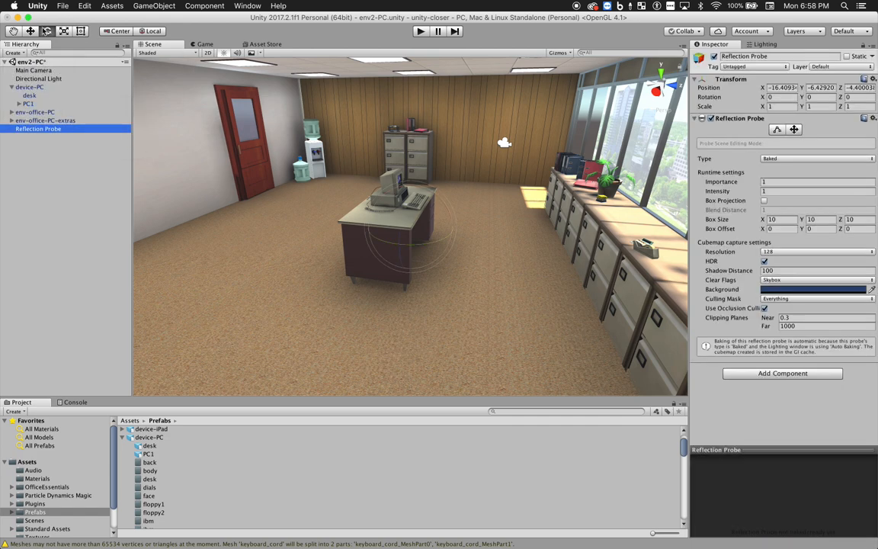
- Move the reflection probe above the desk and computer, to about X 0, Y 1.6, Z -0.6
{"action": "left_click", "coordinate": [30, 31]}
{"action": "left_click_drag", "start_coordinate": [406, 251], "coordinate": [329, 263]}
{"action": "left_click_drag", "start_coordinate": [329, 223], "coordinate": [439, 187]}
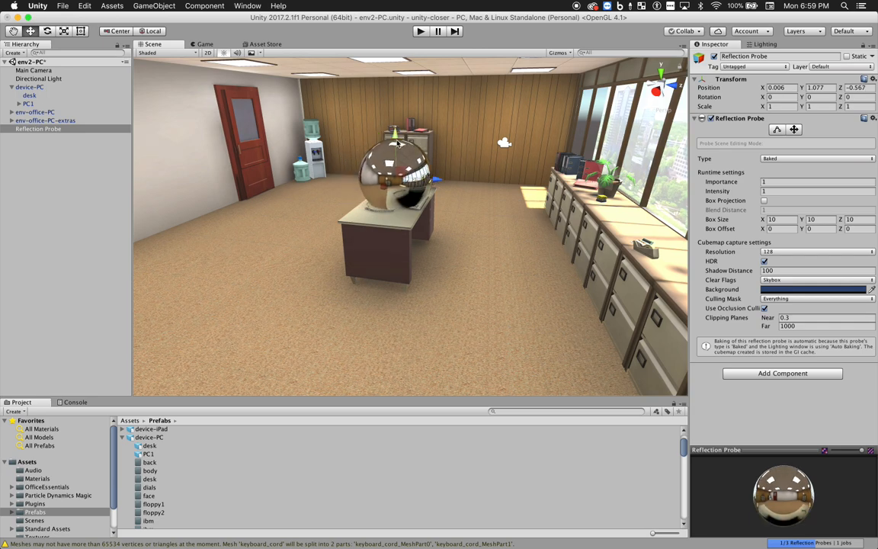
{"action": "left_click_drag", "start_coordinate": [395, 122], "coordinate": [395, 113]}
{"action": "left_click_drag", "start_coordinate": [394, 263], "coordinate": [327, 197], "text": "alt"}
{"action": "left_click_drag", "start_coordinate": [345, 144], "coordinate": [342, 122]}
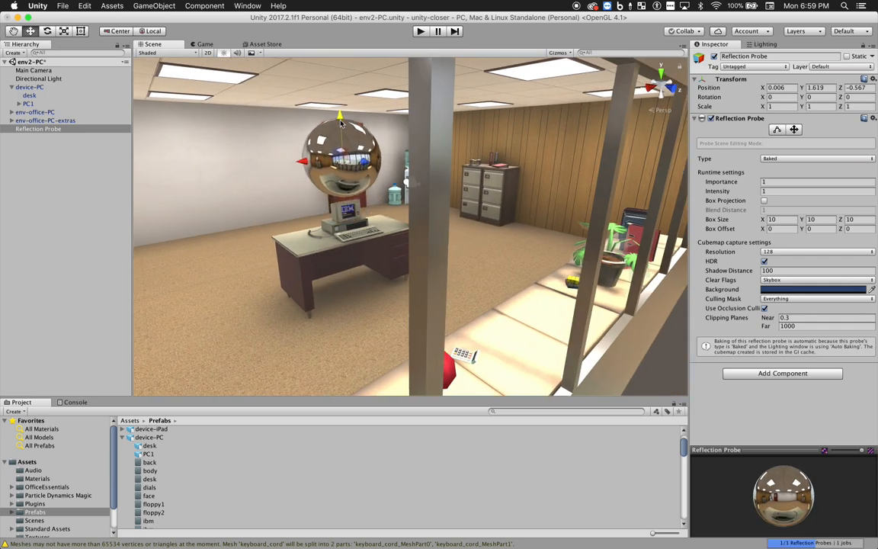
- Examine the office reflection in the door's glass up close, then review the whole room
{"action": "left_click_drag", "start_coordinate": [369, 168], "coordinate": [403, 254], "text": "alt"}
{"action": "key", "text": "w"}
{"action": "right_click_drag", "start_coordinate": [402, 253], "coordinate": [296, 268]}
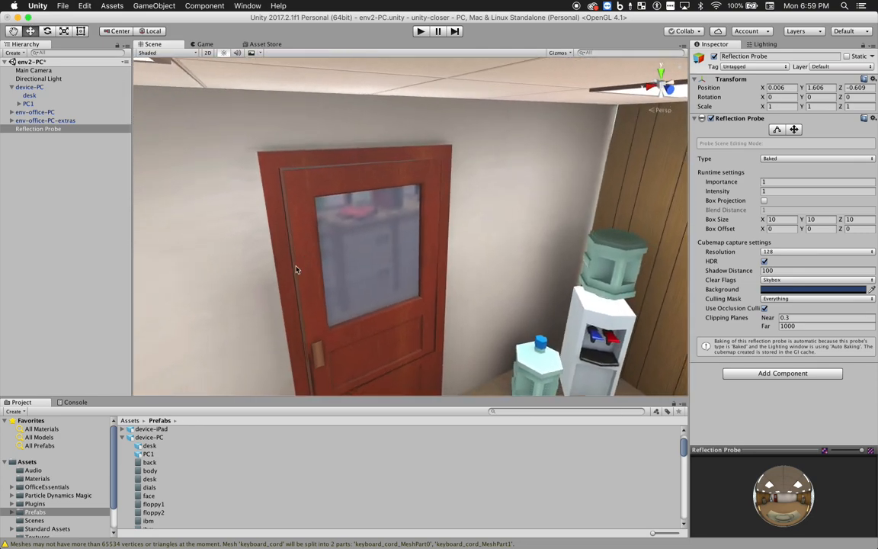
{"action": "mouse_move", "coordinate": [318, 281]}
{"action": "left_mouse_down"}
{"action": "mouse_move", "coordinate": [327, 279]}
{"action": "mouse_move", "coordinate": [305, 275]}
{"action": "mouse_move", "coordinate": [328, 283]}
{"action": "mouse_move", "coordinate": [314, 281]}
{"action": "left_mouse_up"}
{"action": "mouse_move", "coordinate": [314, 280]}
{"action": "middle_mouse_down"}
{"action": "mouse_move", "coordinate": [334, 263]}
{"action": "mouse_move", "coordinate": [322, 268]}
{"action": "middle_mouse_up"}
{"action": "key", "text": "s"}
{"action": "right_click_drag", "start_coordinate": [323, 267], "coordinate": [554, 276]}
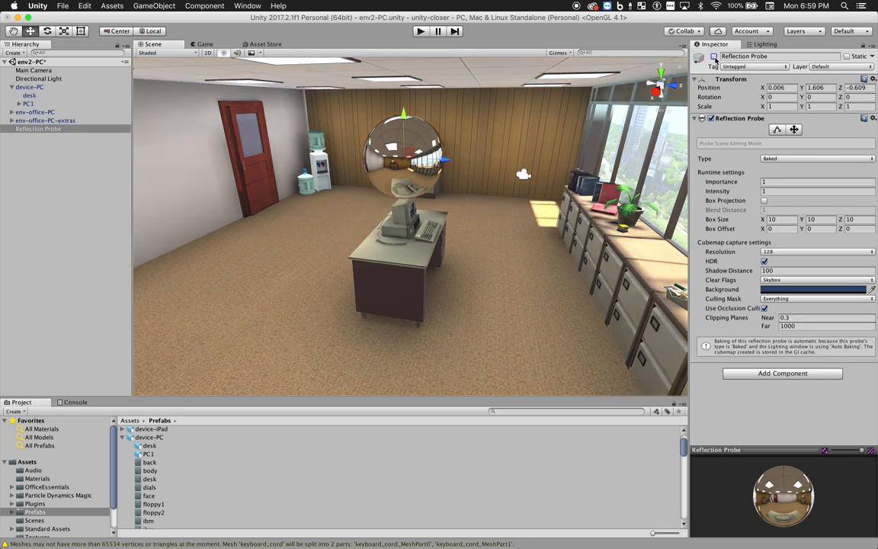
- Disable and re-enable the Reflection Probe object to compare the room's appearance with and without it
{"action": "left_click", "coordinate": [714, 56]}
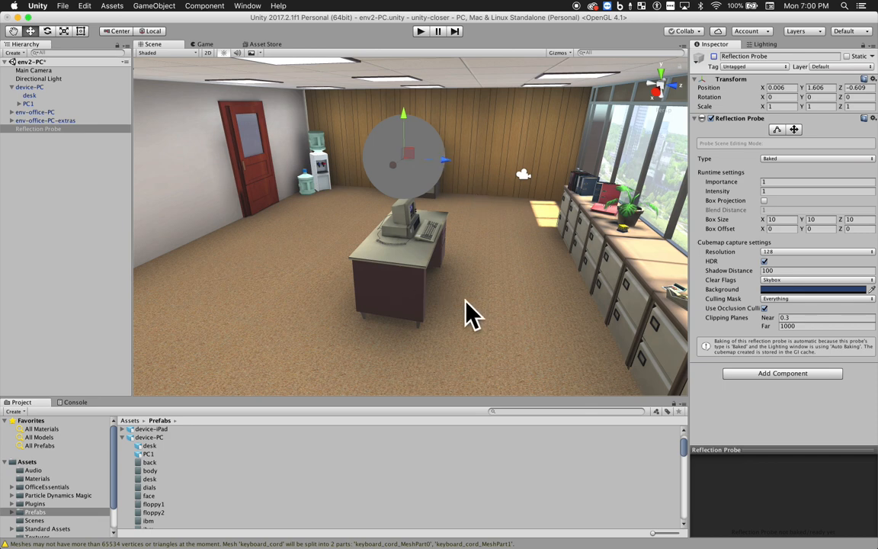
{"action": "left_click_drag", "start_coordinate": [485, 308], "coordinate": [482, 244], "text": "alt"}
{"action": "key", "text": "f"}
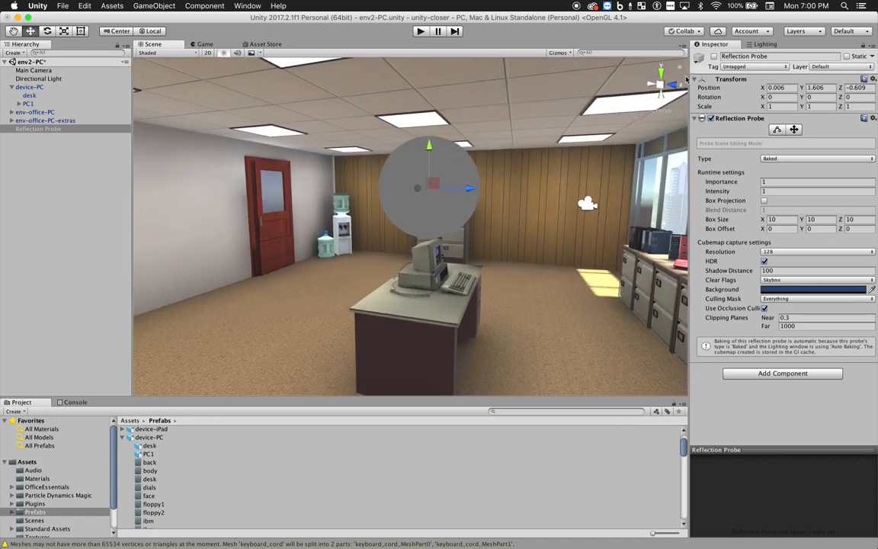
{"action": "left_click", "coordinate": [714, 56]}
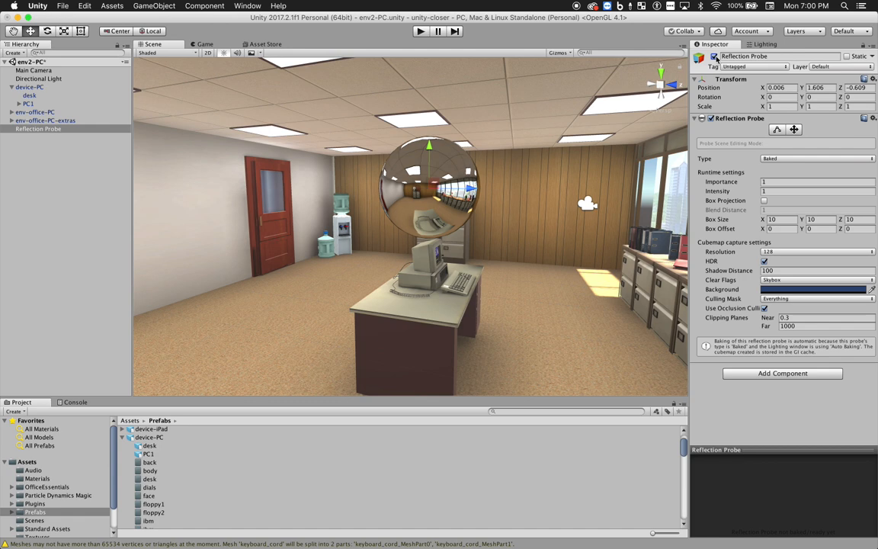
{"action": "left_click_drag", "start_coordinate": [597, 261], "coordinate": [546, 299], "text": "alt"}
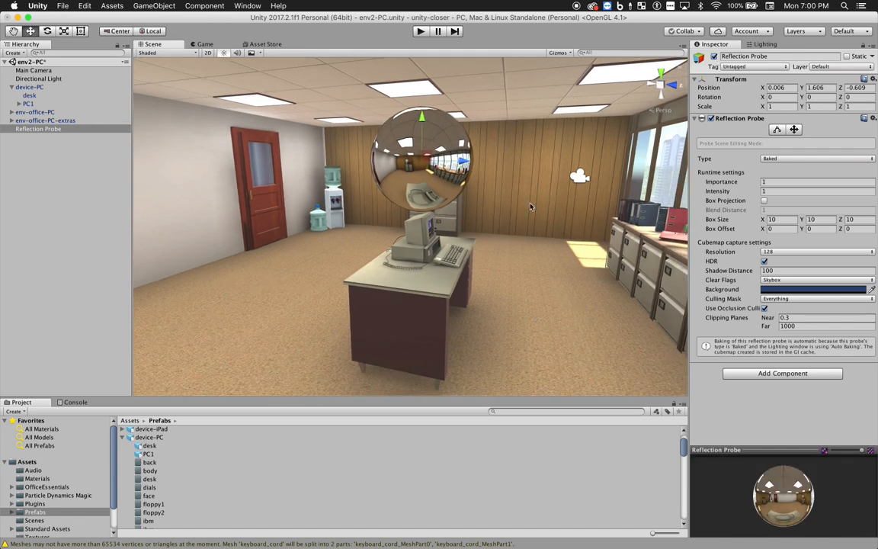
{"action": "left_click_drag", "start_coordinate": [531, 206], "coordinate": [532, 266], "text": "alt"}
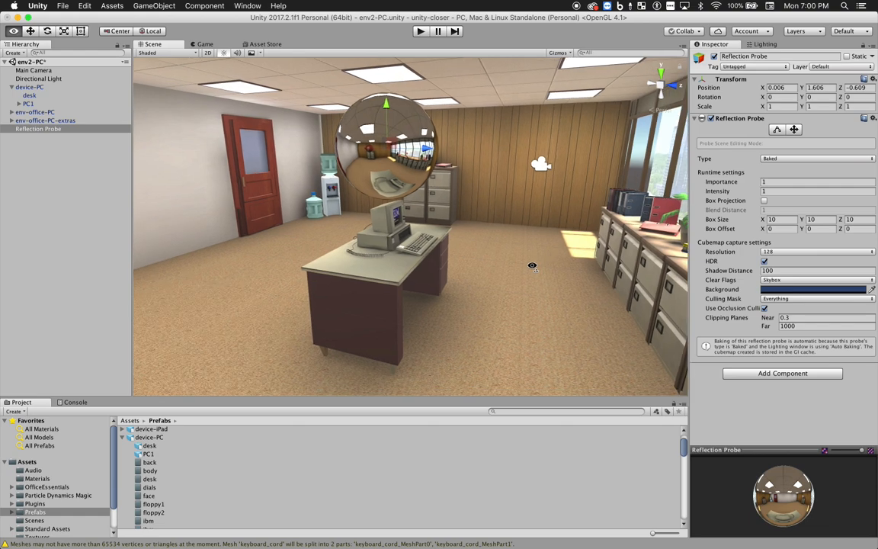
- Duplicate the reflection probe above the desk
{"action": "right_click_drag", "start_coordinate": [282, 196], "coordinate": [300, 221]}
{"action": "key", "text": "w"}
{"action": "key", "text": "s"}
{"action": "key", "text": "s"}
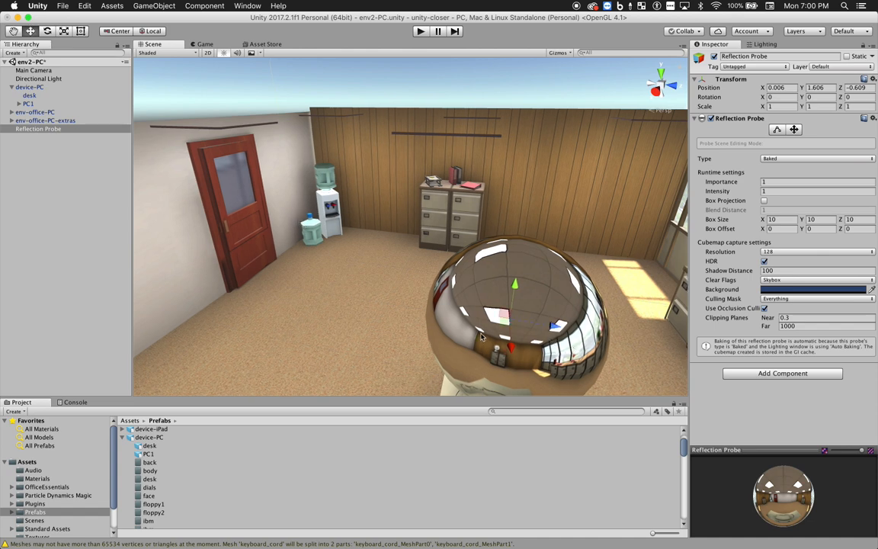
{"action": "right_click", "coordinate": [55, 128]}
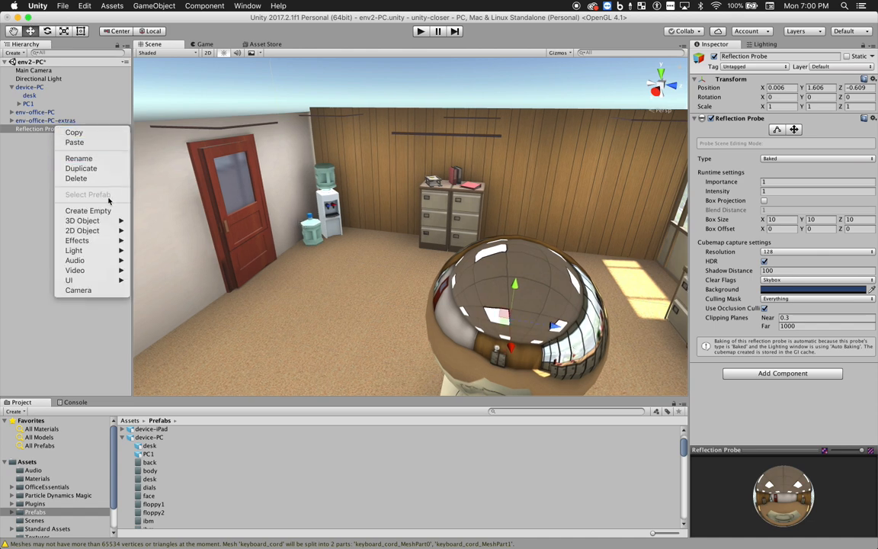
{"action": "left_click", "coordinate": [97, 176]}
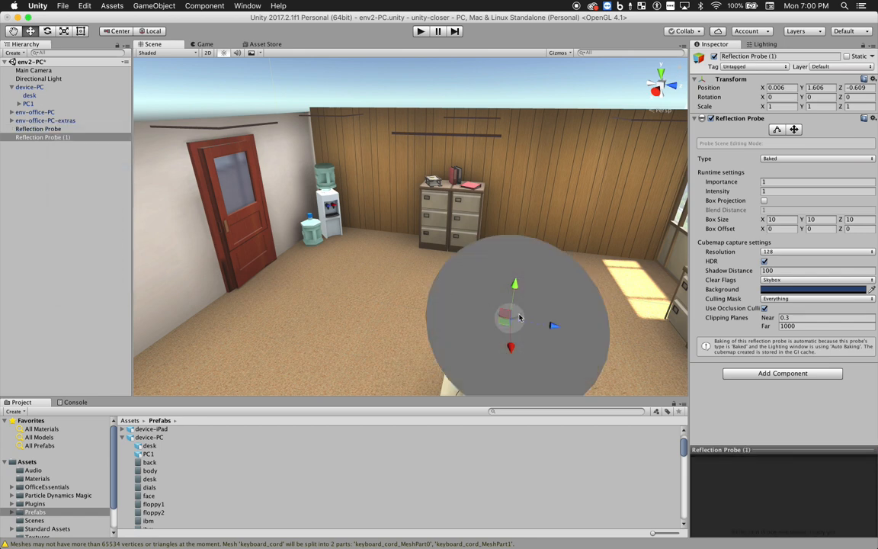
- Move the duplicated probe to the door's glass, at about X -2.27, Y 1.53, Z -4.37, and check its placement
{"action": "left_click_drag", "start_coordinate": [555, 326], "coordinate": [227, 271]}
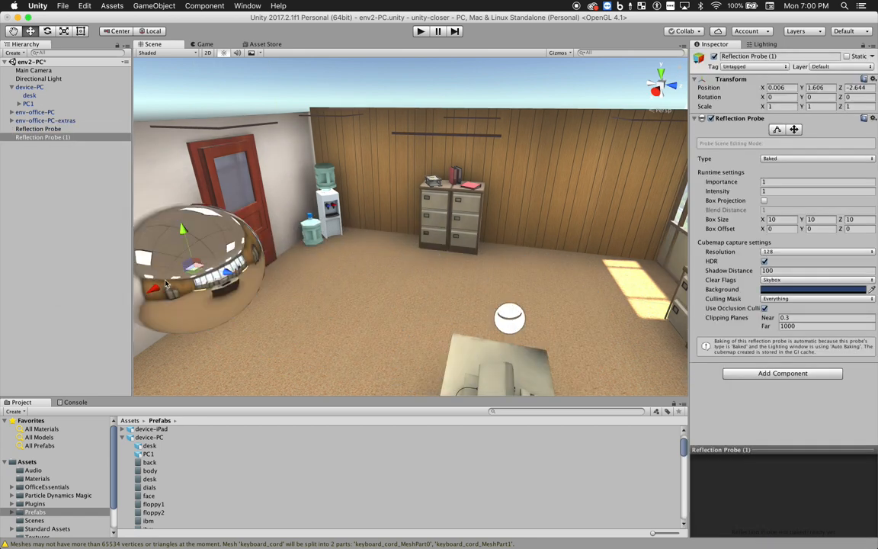
{"action": "left_click_drag", "start_coordinate": [152, 286], "coordinate": [210, 190]}
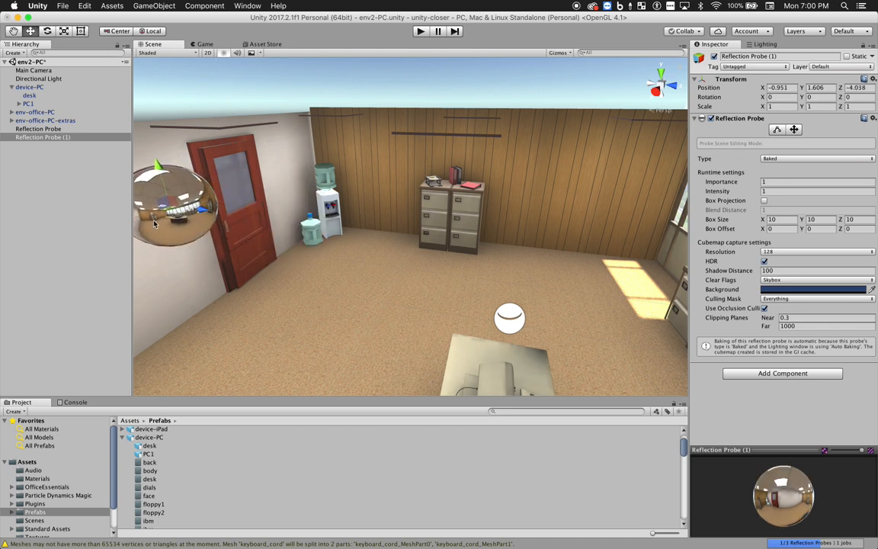
{"action": "right_click_drag", "start_coordinate": [153, 220], "coordinate": [113, 213]}
{"action": "left_click_drag", "start_coordinate": [223, 222], "coordinate": [296, 193]}
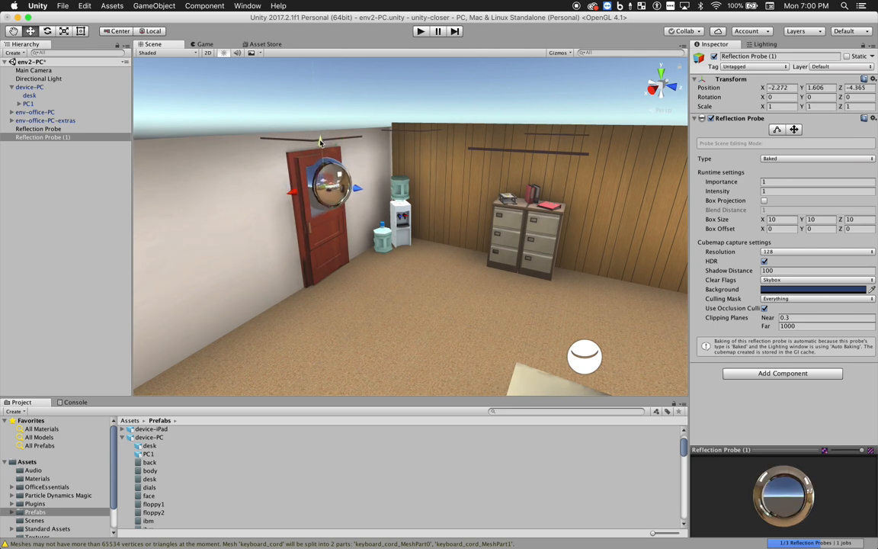
{"action": "left_click_drag", "start_coordinate": [321, 141], "coordinate": [322, 148]}
{"action": "right_click_drag", "start_coordinate": [278, 245], "coordinate": [343, 265]}
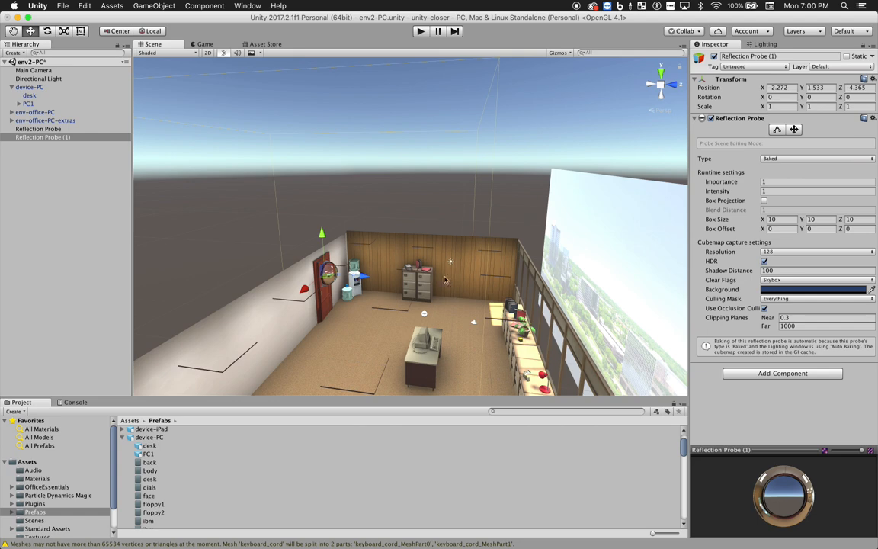
{"action": "mouse_move", "coordinate": [357, 289]}
{"action": "right_mouse_down"}
{"action": "mouse_move", "coordinate": [379, 319]}
{"action": "mouse_move", "coordinate": [376, 332]}
{"action": "mouse_move", "coordinate": [363, 285]}
{"action": "right_mouse_up"}
{"action": "key", "text": "w"}
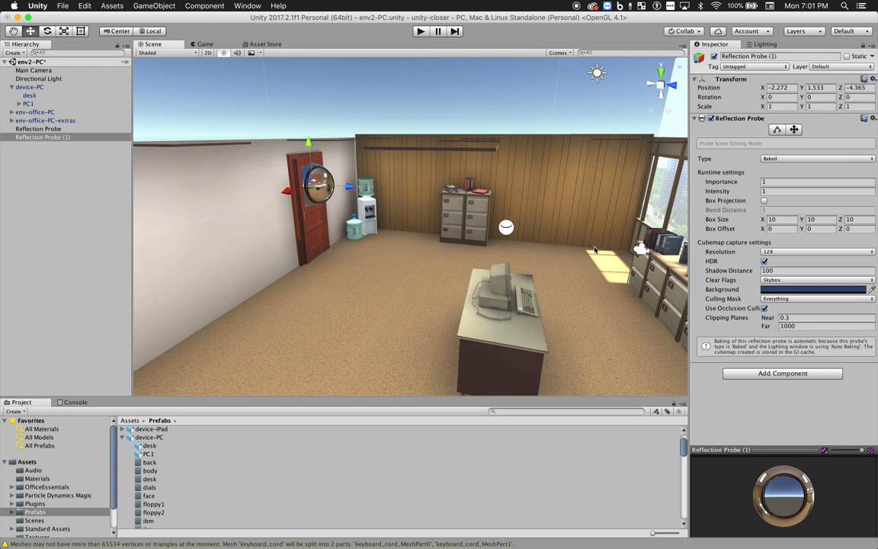
- Set the door reflection probe's Box Size to X 3, Y 4, Z 2
{"action": "left_click", "coordinate": [779, 220]}
{"action": "type", "text": "3"}
{"action": "key", "text": "Tab"}
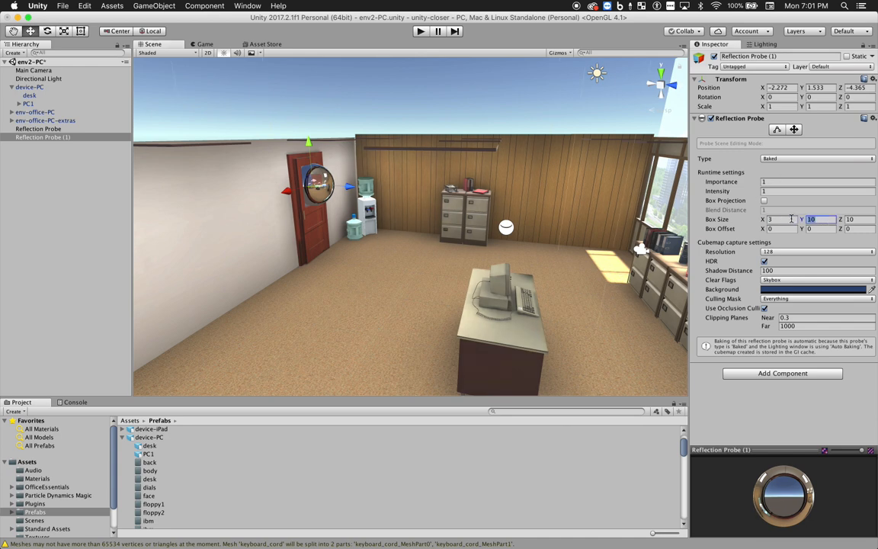
{"action": "key", "text": "Tab"}
{"action": "type", "text": "2"}
{"action": "key", "text": "Tab"}
{"action": "right_click_drag", "start_coordinate": [477, 189], "coordinate": [354, 199]}
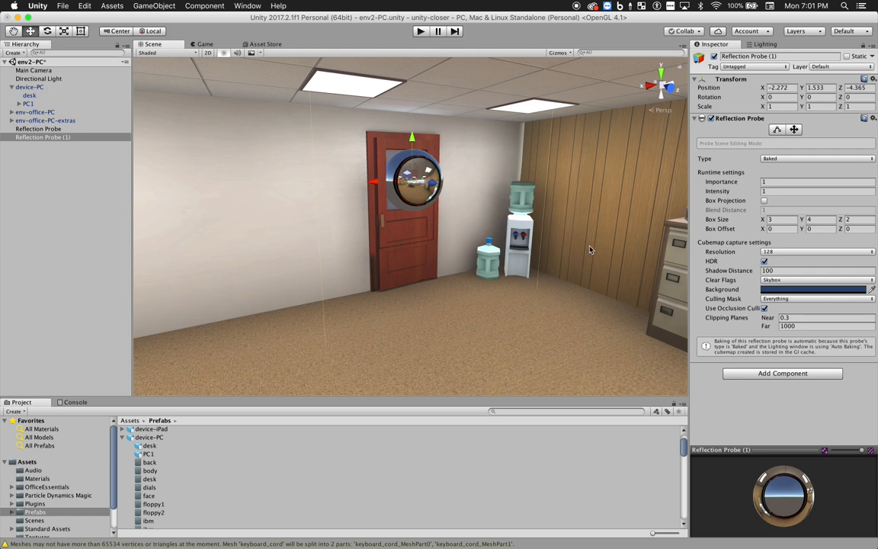
{"action": "right_click_drag", "start_coordinate": [467, 198], "coordinate": [470, 208]}
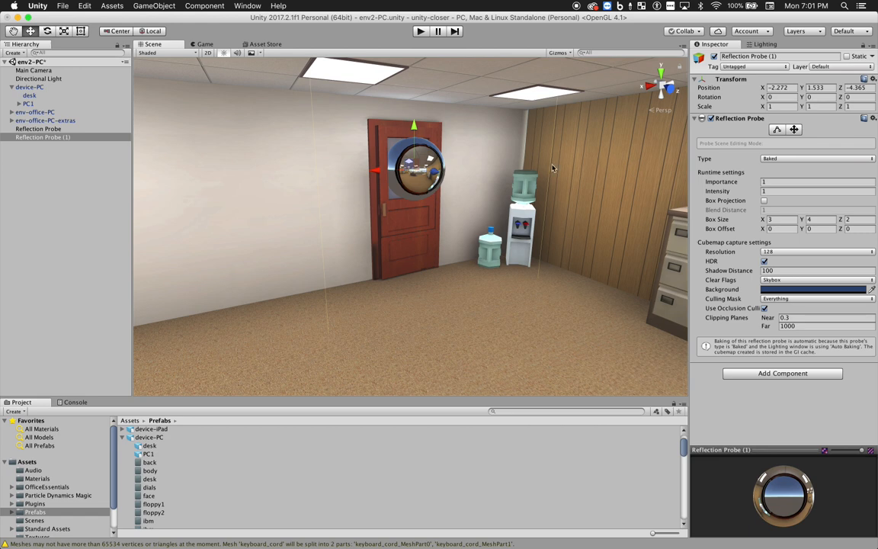
- Disable the door's reflection probe and examine the door's glass up close without it
{"action": "left_click", "coordinate": [715, 57]}
{"action": "right_click_drag", "start_coordinate": [473, 283], "coordinate": [461, 287]}
{"action": "left_click", "coordinate": [68, 172]}
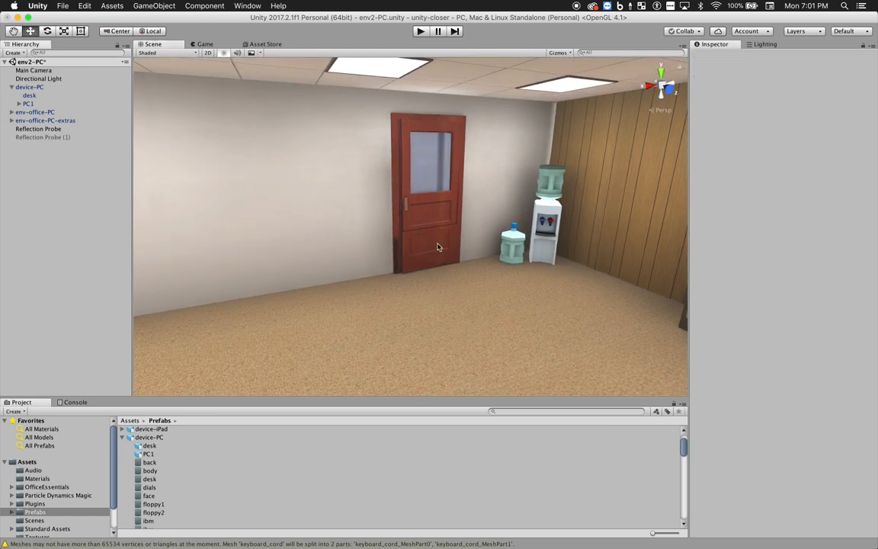
{"action": "key", "text": "w"}
{"action": "right_click_drag", "start_coordinate": [439, 247], "coordinate": [445, 235]}
{"action": "mouse_move", "coordinate": [449, 239]}
{"action": "middle_mouse_down"}
{"action": "mouse_move", "coordinate": [426, 237]}
{"action": "mouse_move", "coordinate": [449, 248]}
{"action": "mouse_move", "coordinate": [454, 235]}
{"action": "middle_mouse_up"}
{"action": "scroll", "coordinate": [502, 246], "scroll_direction": "down", "scroll_amount": 5}
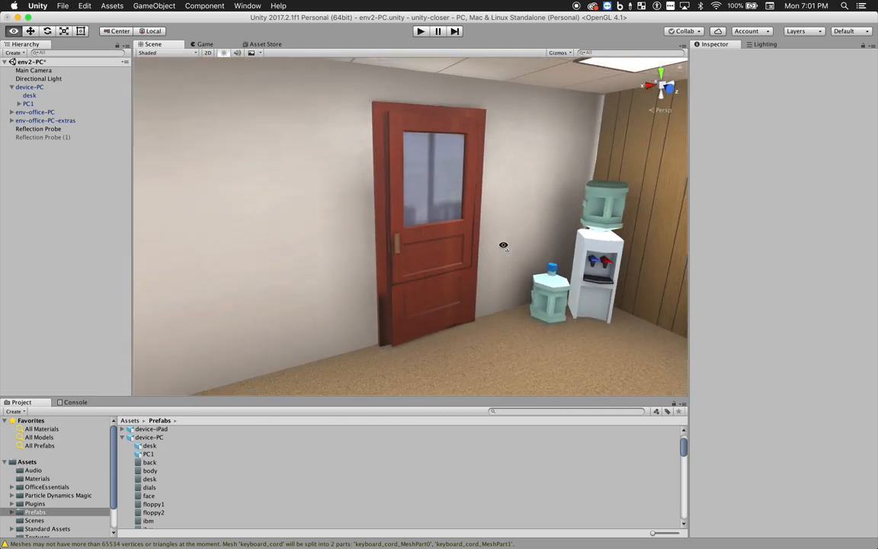
- Turn the door's reflection probe back on and enable its Box Projection
{"action": "left_click", "coordinate": [65, 136]}
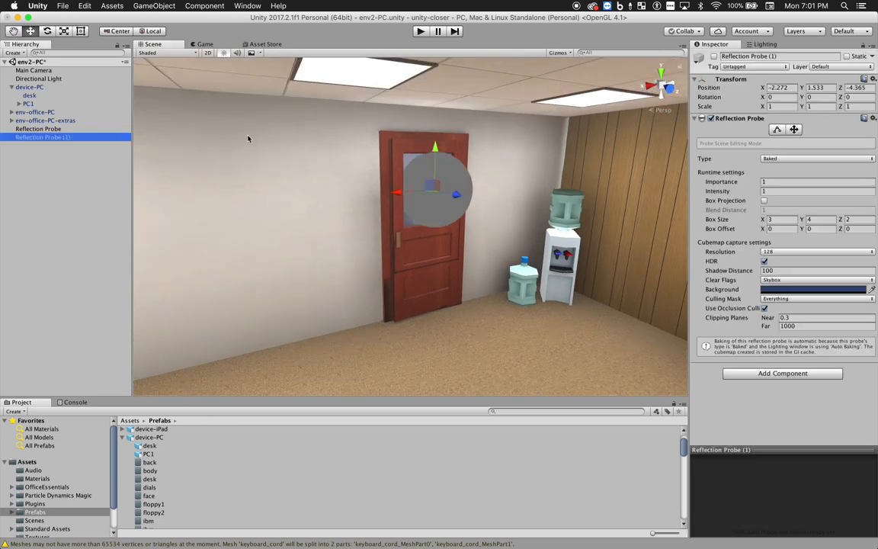
{"action": "left_click", "coordinate": [764, 201]}
{"action": "left_click_drag", "start_coordinate": [579, 229], "coordinate": [643, 223], "text": "alt"}
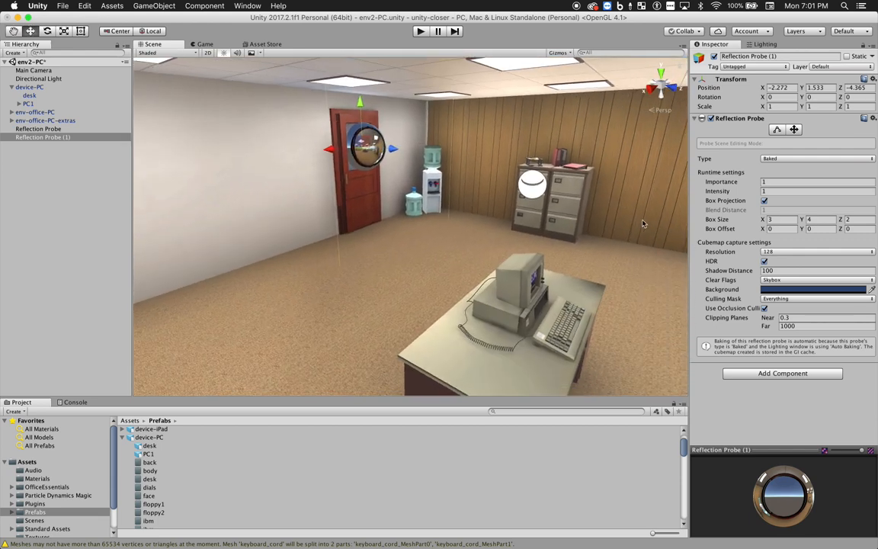
{"action": "left_click_drag", "start_coordinate": [497, 195], "coordinate": [408, 241], "text": "alt"}
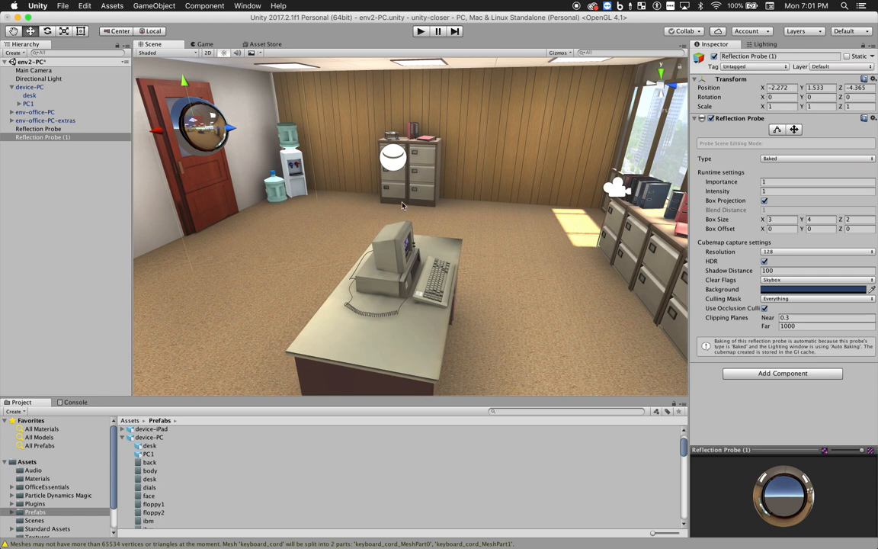
{"action": "left_click_drag", "start_coordinate": [398, 202], "coordinate": [639, 133], "text": "alt"}
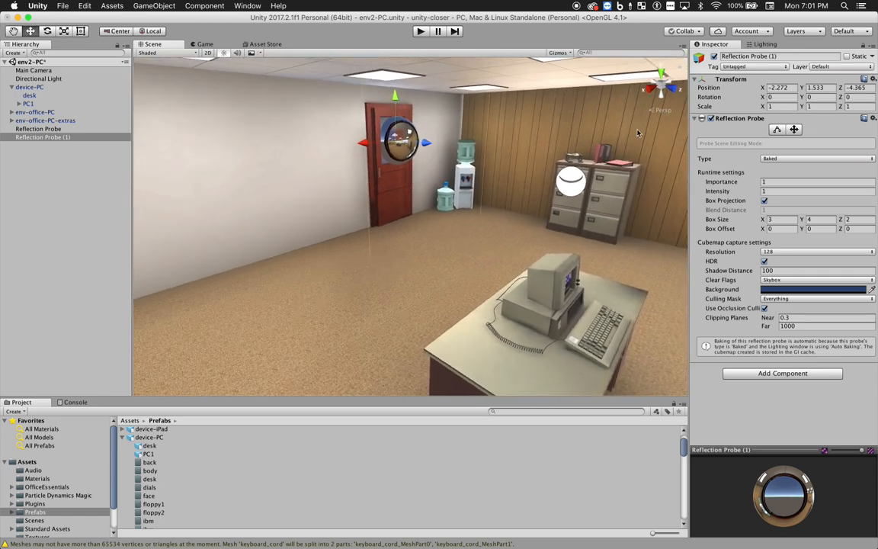
- Examine the reflection in the door's glass from several angles, then review the whole office
{"action": "left_click", "coordinate": [86, 182]}
{"action": "key", "text": "w"}
{"action": "mouse_move", "coordinate": [450, 239]}
{"action": "right_mouse_down"}
{"action": "mouse_move", "coordinate": [443, 217]}
{"action": "mouse_move", "coordinate": [450, 249]}
{"action": "right_mouse_up"}
{"action": "key", "text": "s"}
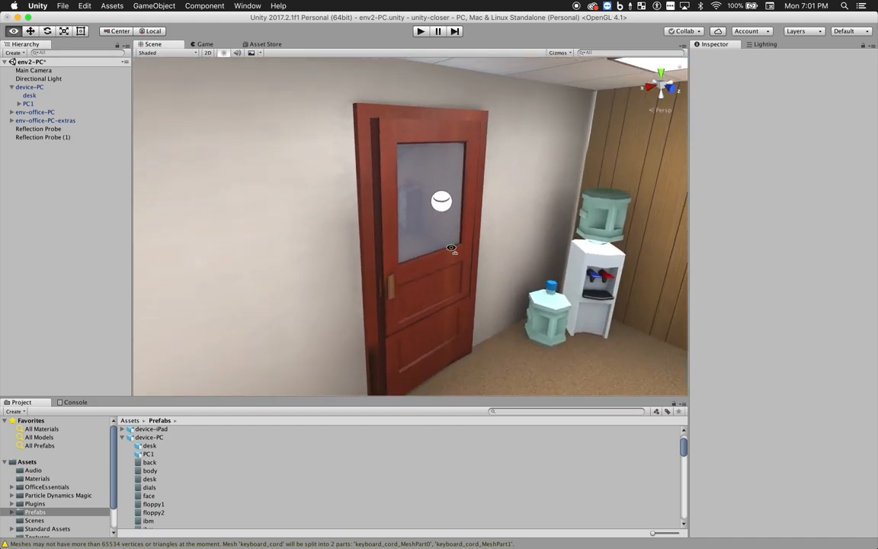
{"action": "middle_click_drag", "start_coordinate": [452, 248], "coordinate": [435, 251]}
{"action": "right_click_drag", "start_coordinate": [436, 251], "coordinate": [366, 255]}
{"action": "mouse_move", "coordinate": [367, 254]}
{"action": "middle_mouse_down"}
{"action": "mouse_move", "coordinate": [340, 247]}
{"action": "mouse_move", "coordinate": [378, 254]}
{"action": "middle_mouse_up"}
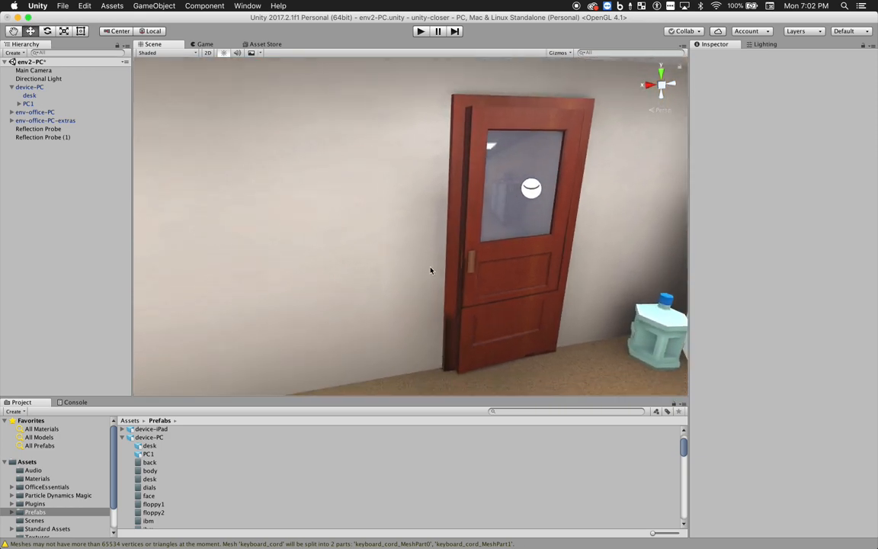
{"action": "right_click_drag", "start_coordinate": [430, 270], "coordinate": [603, 253]}
{"action": "key", "text": "s"}
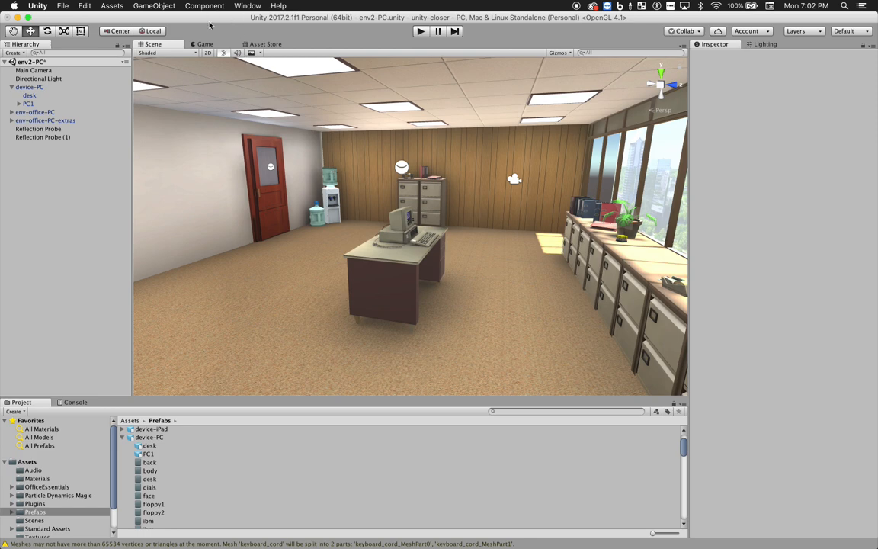
- Open the Player Settings for PC, Mac & Linux Standalone and set the rendering Color Space to Linear
{"action": "left_click", "coordinate": [61, 7]}
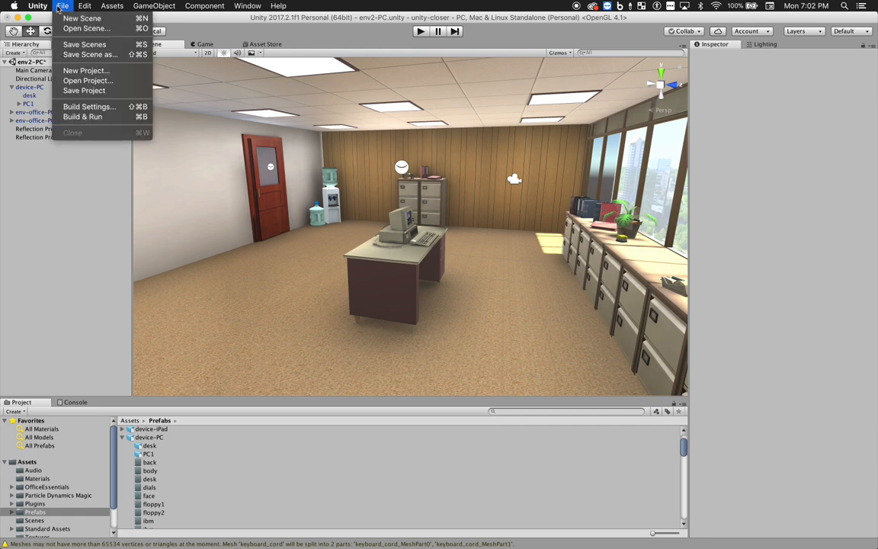
{"action": "left_click", "coordinate": [88, 107]}
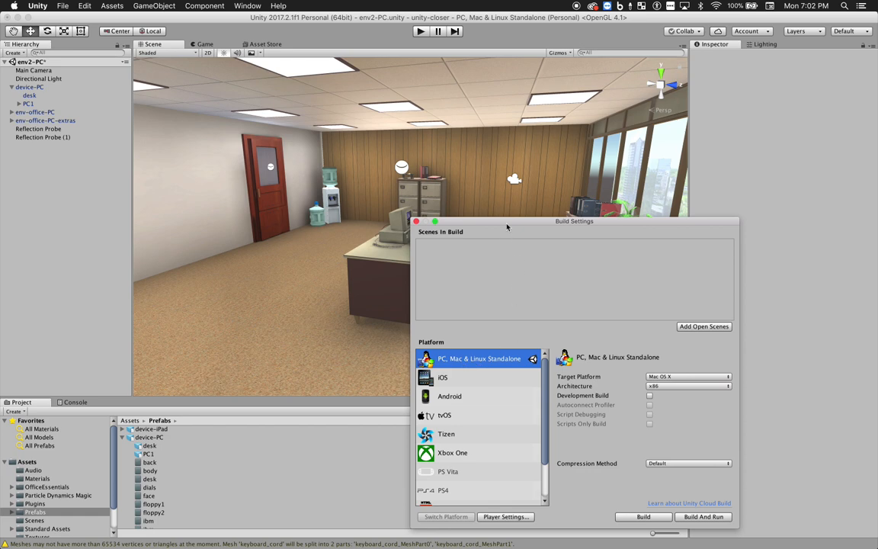
{"action": "left_click_drag", "start_coordinate": [507, 227], "coordinate": [358, 149]}
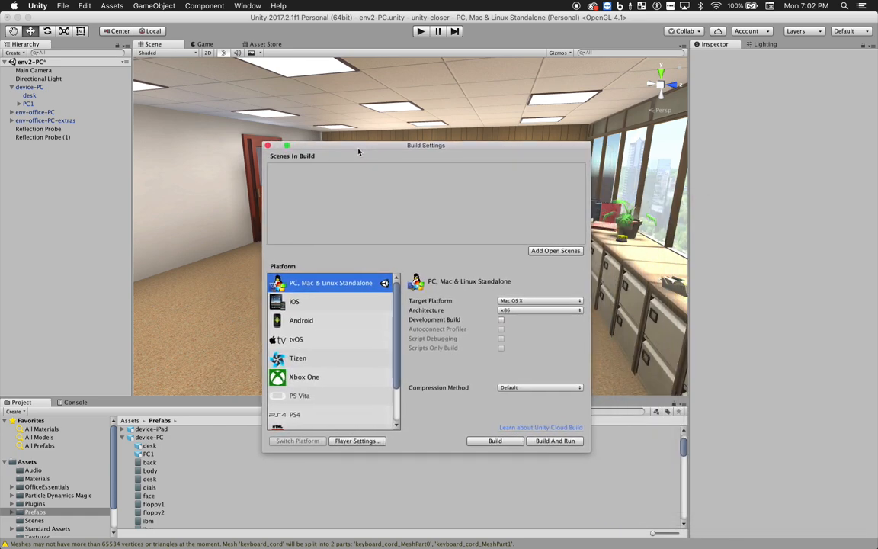
{"action": "left_click", "coordinate": [358, 441]}
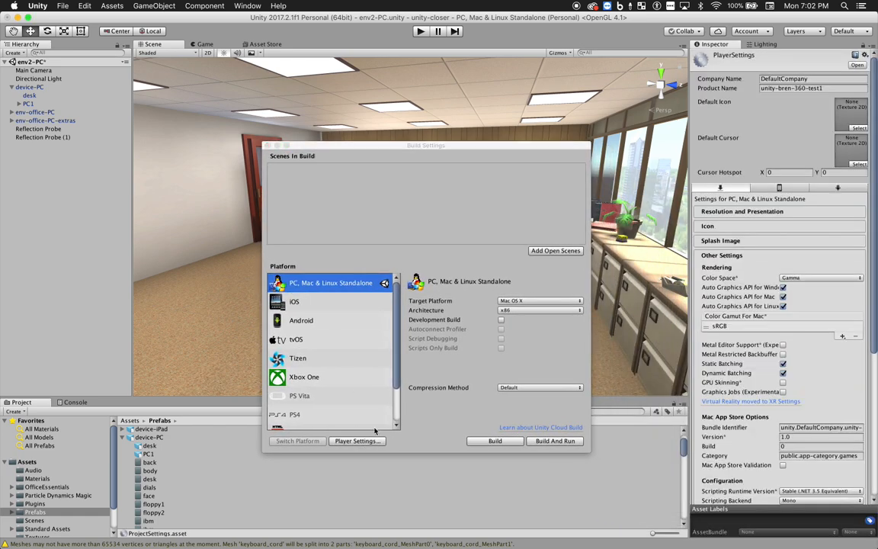
{"action": "left_click", "coordinate": [267, 145]}
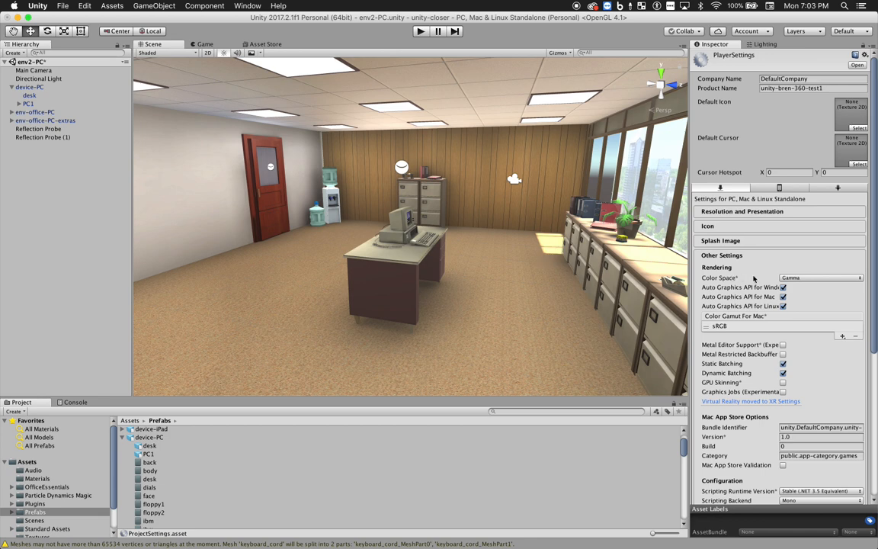
{"action": "left_click", "coordinate": [793, 278]}
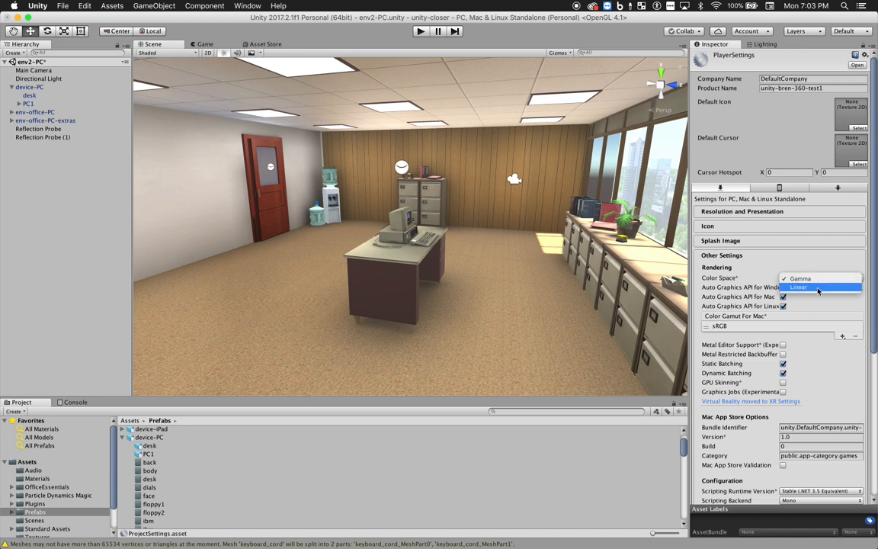
{"action": "left_click", "coordinate": [818, 288]}
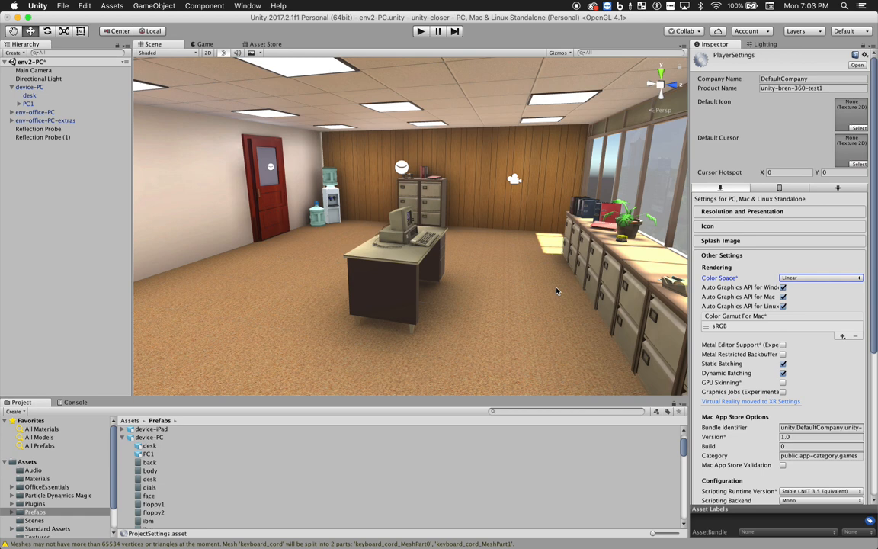
{"action": "mouse_move", "coordinate": [557, 290]}
{"action": "left_mouse_down", "text": "alt"}
{"action": "mouse_move", "coordinate": [546, 295]}
{"action": "mouse_move", "coordinate": [556, 292]}
{"action": "left_mouse_up", "text": "alt"}
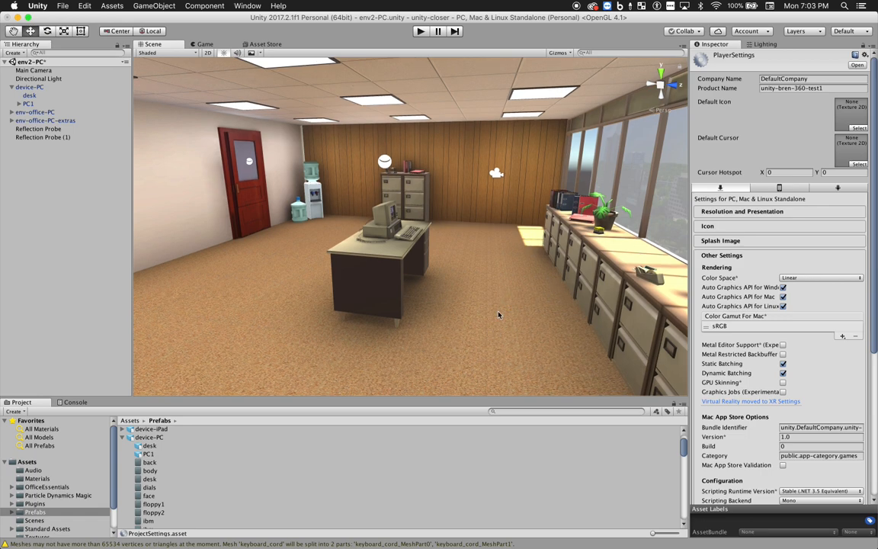
{"action": "left_click_drag", "start_coordinate": [498, 314], "coordinate": [482, 303], "text": "alt"}
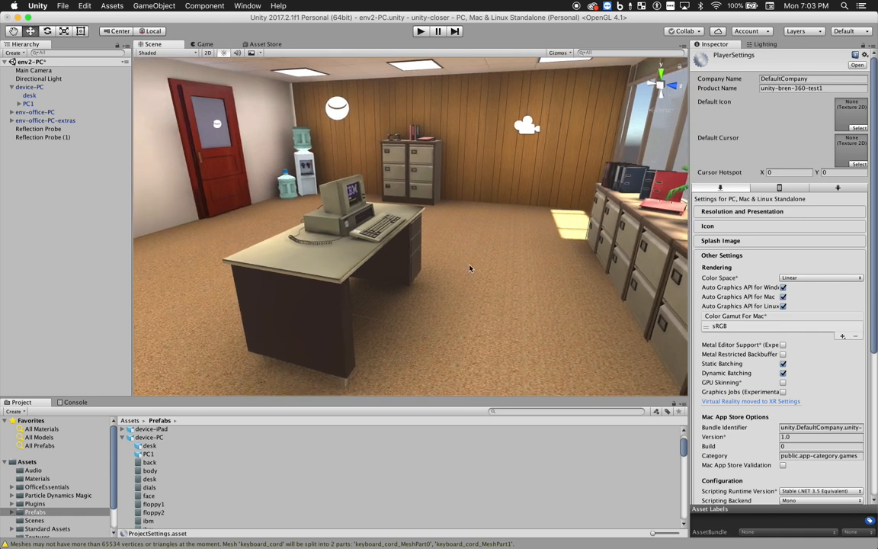
- Select the PC monitor's screen object and expand its ibmPC-screen material properties
{"action": "left_click_drag", "start_coordinate": [494, 285], "coordinate": [459, 269], "text": "alt"}
{"action": "scroll", "coordinate": [458, 268], "scroll_direction": "up", "scroll_amount": 10, "text": "alt"}
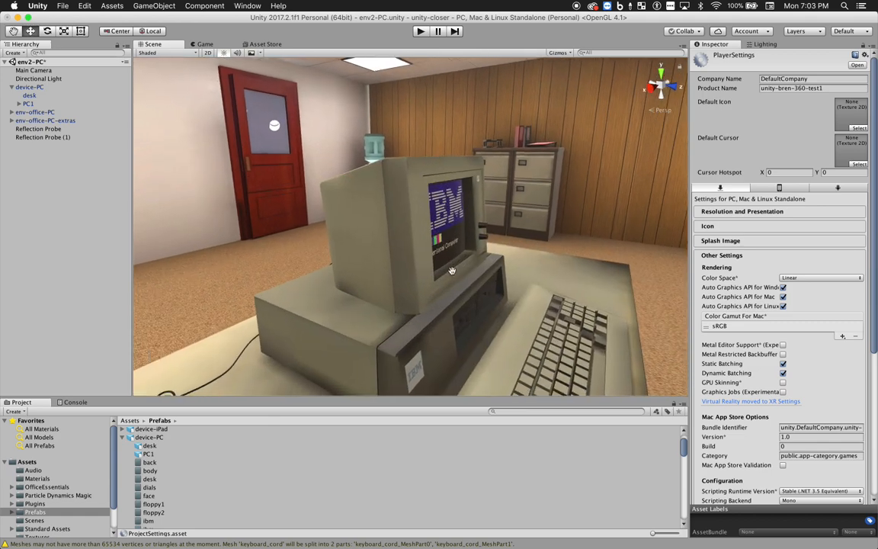
{"action": "middle_click_drag", "start_coordinate": [452, 271], "coordinate": [446, 273], "text": "alt"}
{"action": "left_click_drag", "start_coordinate": [446, 272], "coordinate": [372, 264], "text": "alt"}
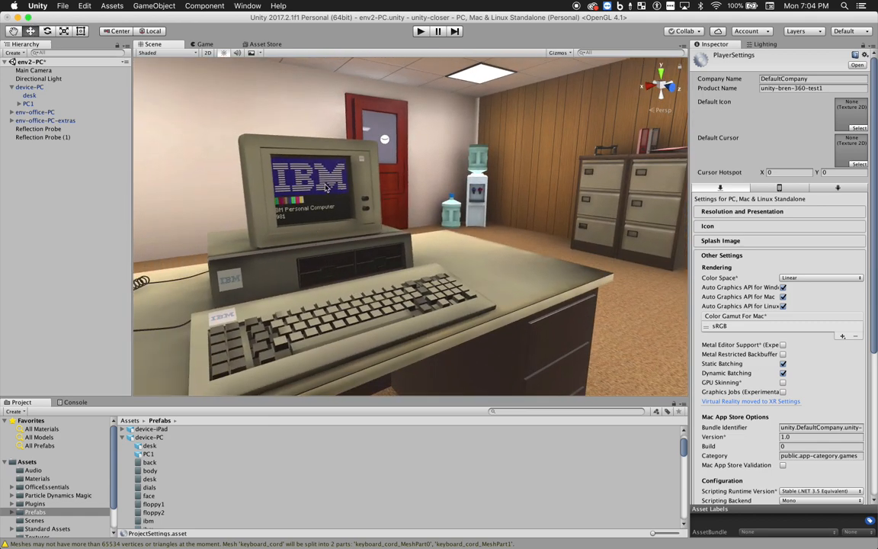
{"action": "left_click", "coordinate": [328, 206]}
{"action": "left_click", "coordinate": [289, 166]}
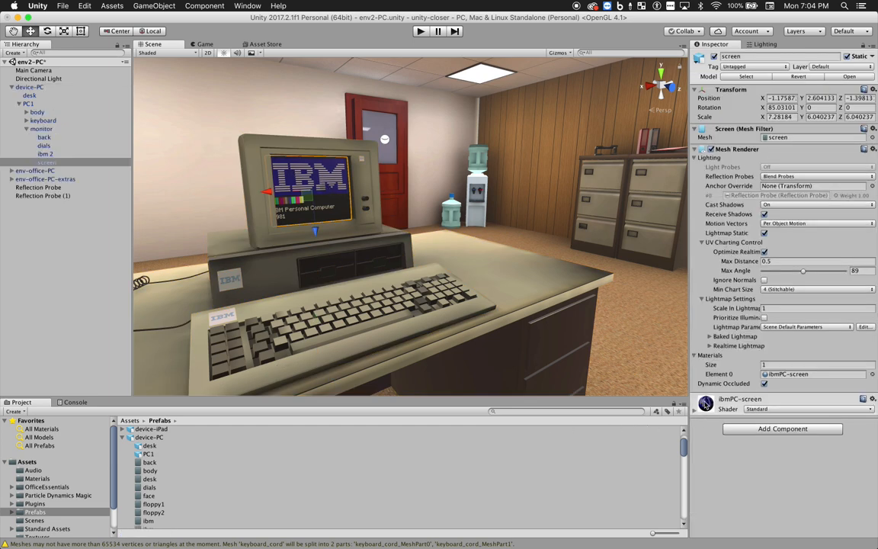
{"action": "left_click", "coordinate": [694, 411]}
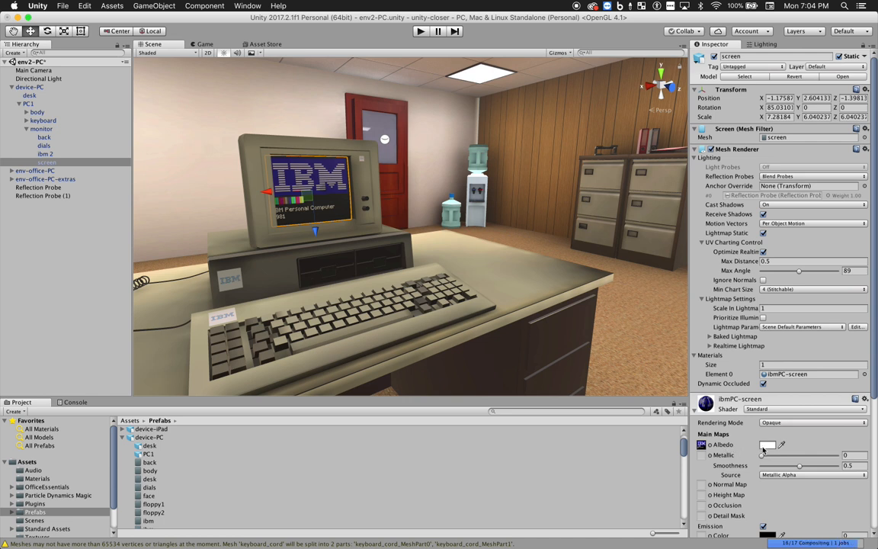
{"action": "scroll", "coordinate": [839, 435], "scroll_direction": "down", "scroll_amount": 3}
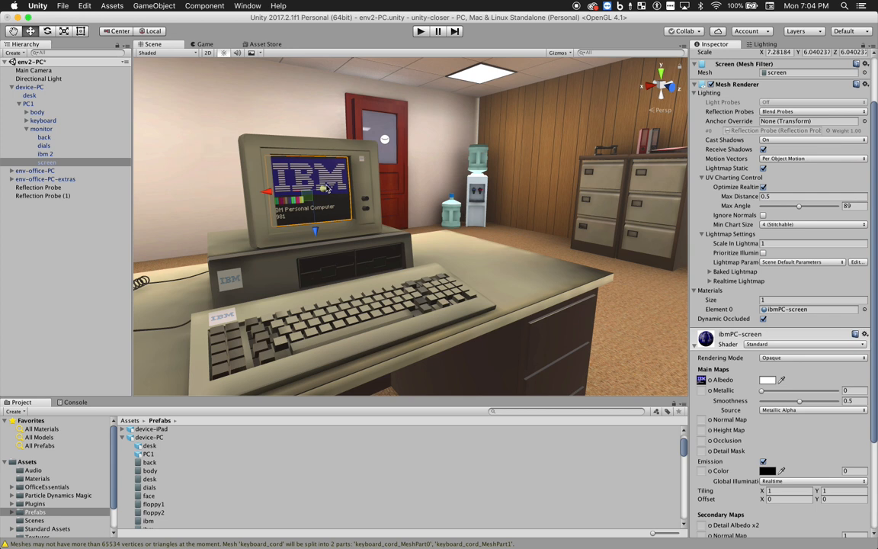
- Remove the Albedo texture from the ibmPC-screen material and set its Albedo color to black
{"action": "left_click", "coordinate": [701, 379]}
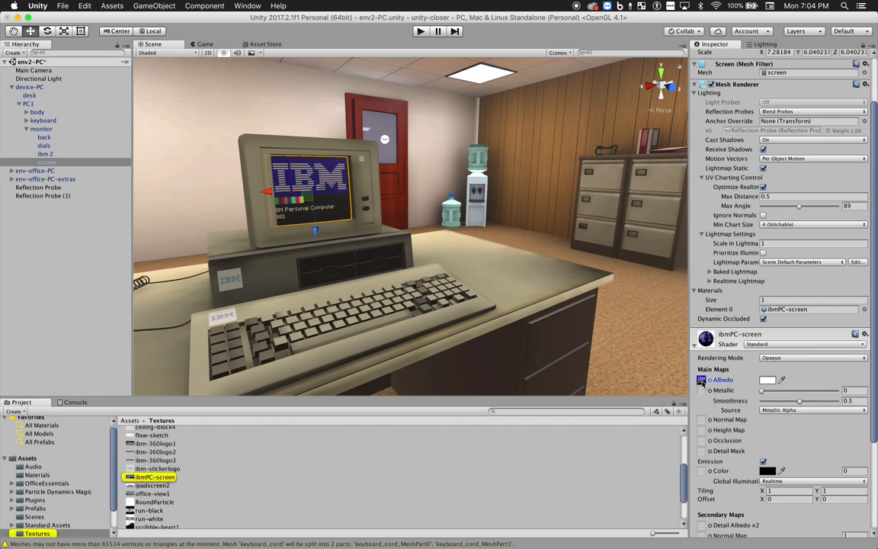
{"action": "key", "text": "BackSpace"}
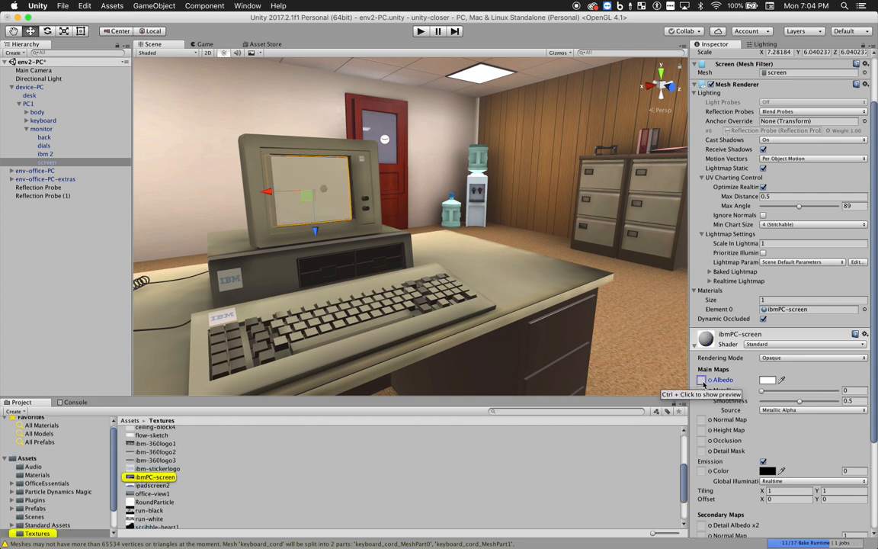
{"action": "left_click", "coordinate": [767, 381]}
{"action": "left_click_drag", "start_coordinate": [691, 268], "coordinate": [587, 258]}
{"action": "left_click", "coordinate": [601, 93]}
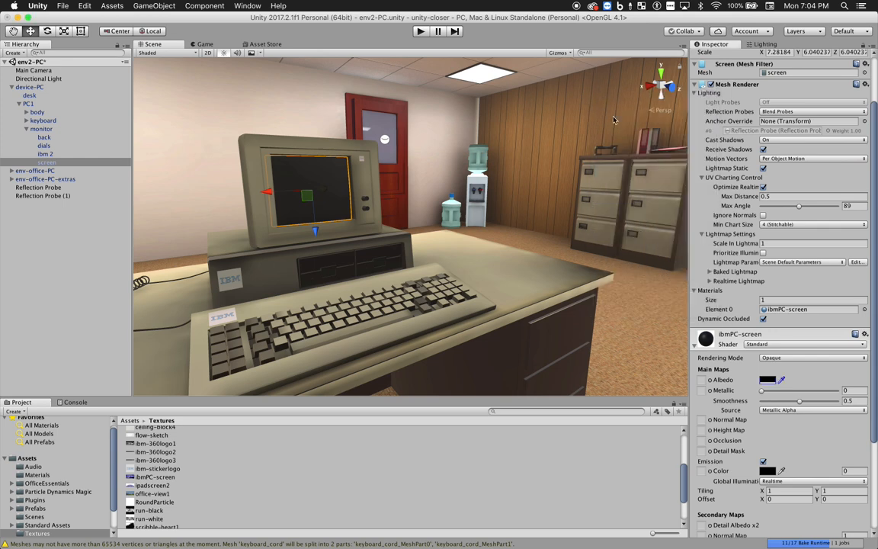
- Set the ibmPC-screen material's Smoothness to 1 and assign the ibmPC-screen texture as its emission map
{"action": "left_click_drag", "start_coordinate": [800, 402], "coordinate": [848, 404]}
{"action": "middle_click_drag", "start_coordinate": [409, 231], "coordinate": [411, 234]}
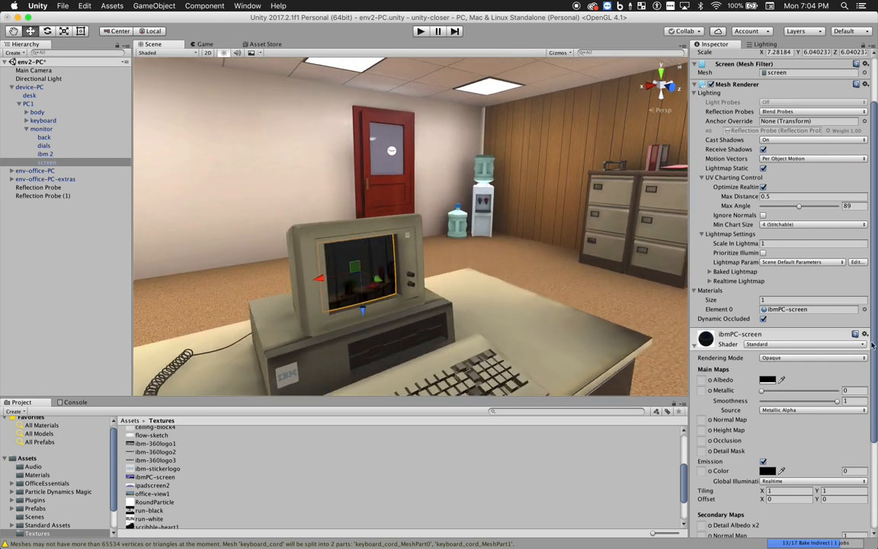
{"action": "left_click_drag", "start_coordinate": [876, 344], "coordinate": [875, 398]}
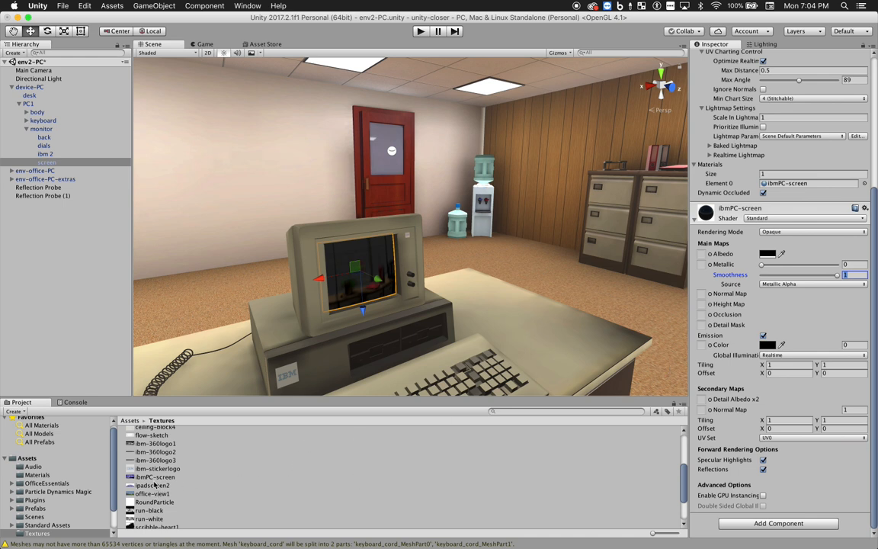
{"action": "left_click_drag", "start_coordinate": [145, 481], "coordinate": [702, 345]}
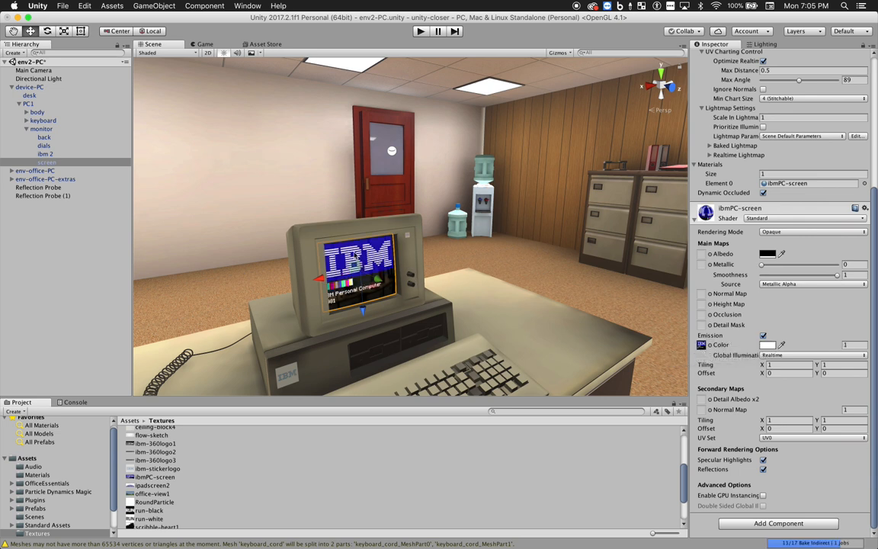
{"action": "left_click", "coordinate": [851, 345]}
{"action": "right_click_drag", "start_coordinate": [555, 279], "coordinate": [556, 282]}
{"action": "middle_click_drag", "start_coordinate": [555, 281], "coordinate": [555, 278]}
{"action": "right_click_drag", "start_coordinate": [583, 298], "coordinate": [692, 305]}
{"action": "key", "text": "s"}
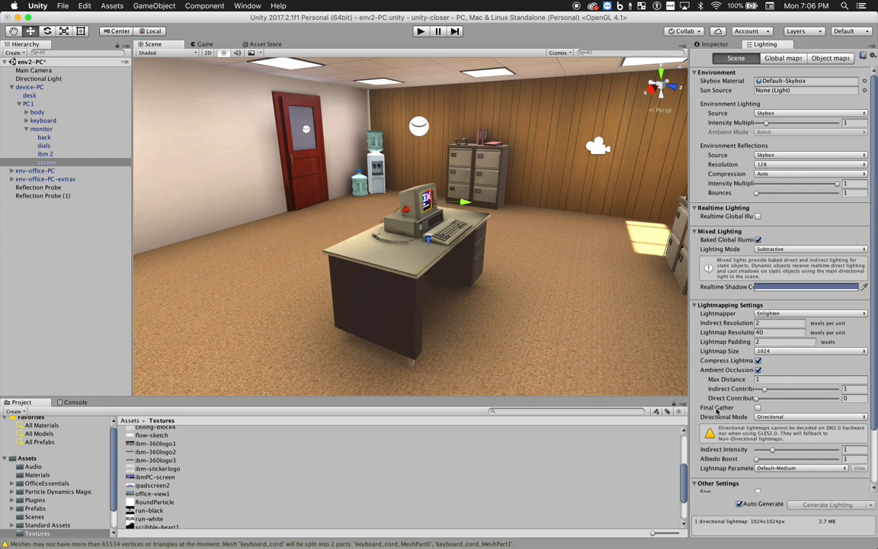
- Enable Final Gather in the scene's Lightmapping Settings
{"action": "mouse_move", "coordinate": [723, 411]}
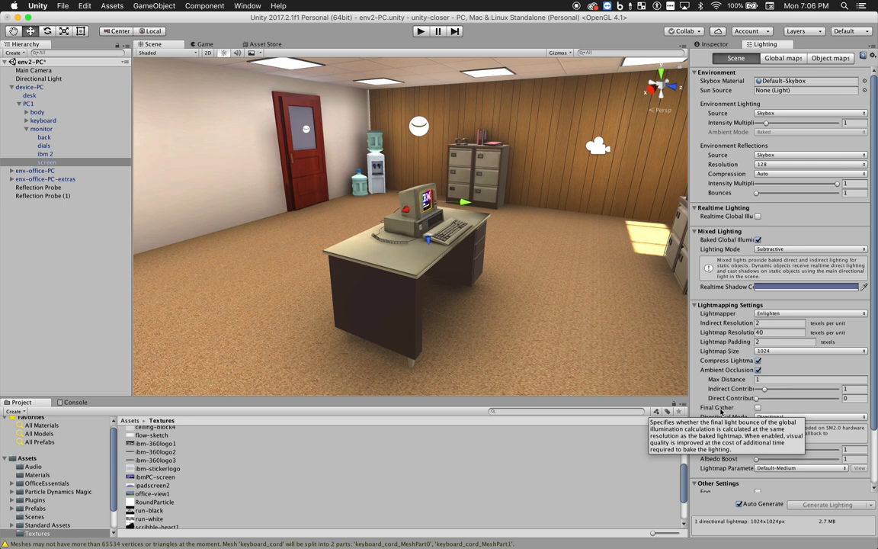
{"action": "left_click", "coordinate": [758, 408]}
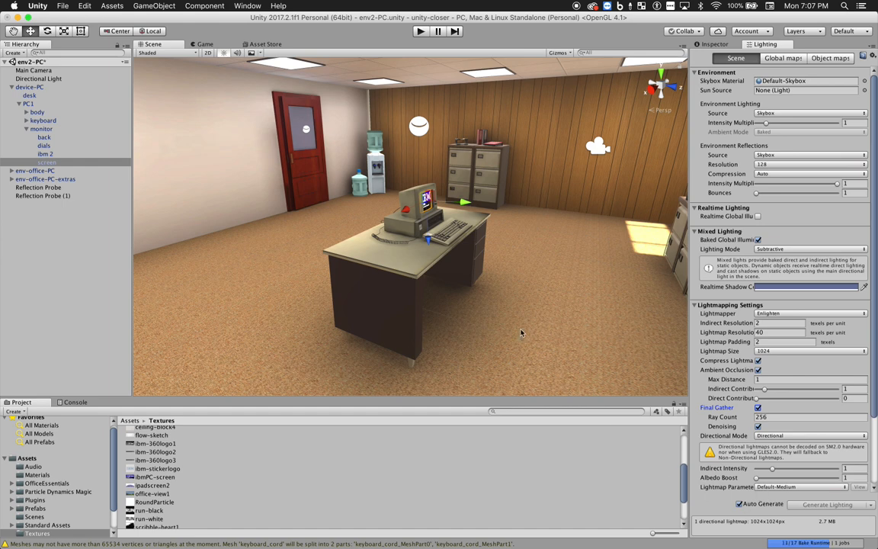
- Try the Default-VeryLowResolution and Default-HighResolution presets for the scene's Lightmap Parameters
{"action": "left_click", "coordinate": [769, 487]}
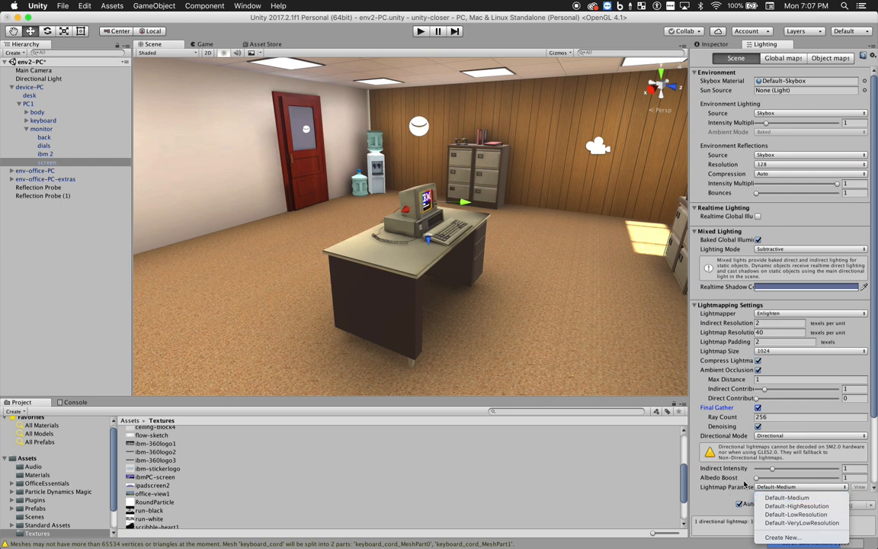
{"action": "left_click", "coordinate": [811, 523]}
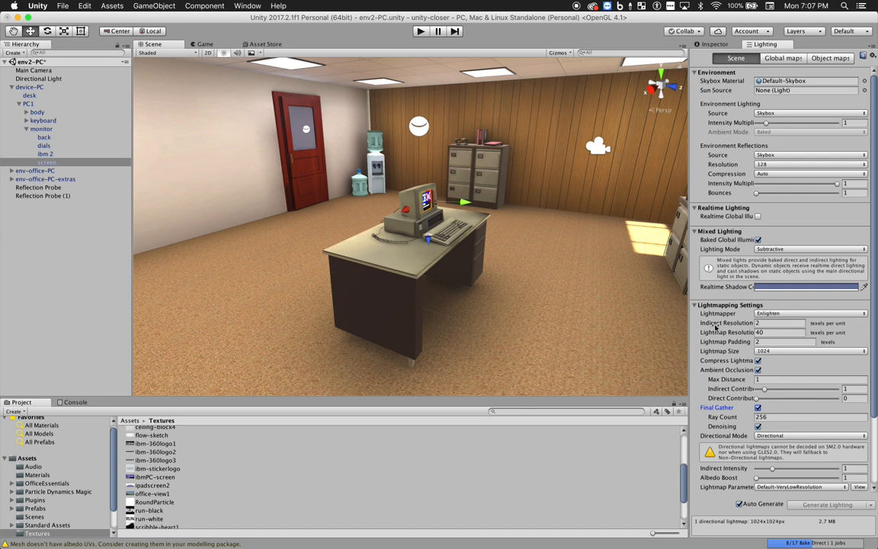
{"action": "left_click", "coordinate": [799, 486]}
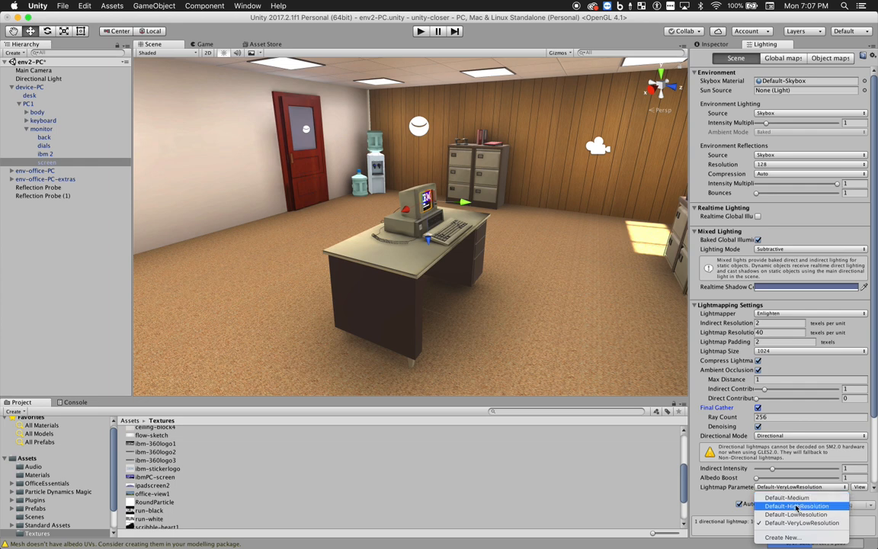
{"action": "left_click", "coordinate": [834, 507]}
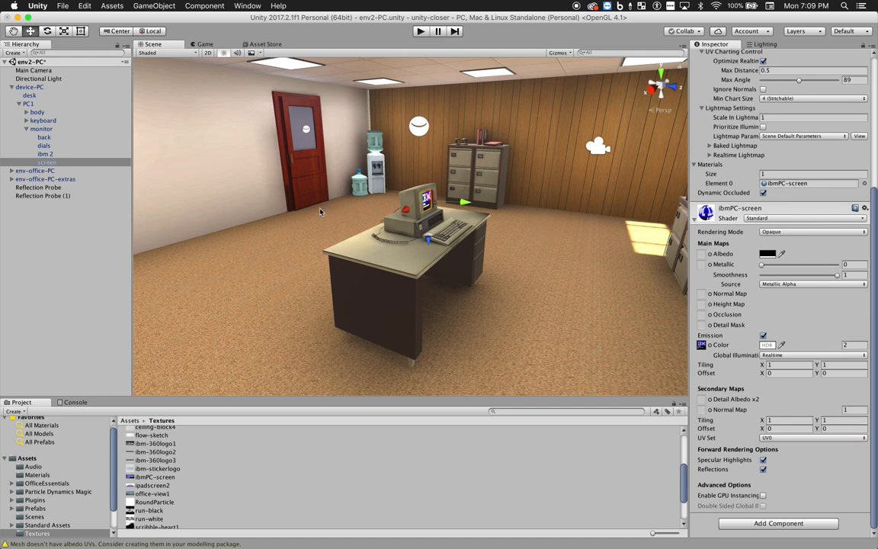
- Display the Scene view as Baked Lightmap with Show Lightmap Resolution enabled, and clear the object selection
{"action": "left_click", "coordinate": [153, 52]}
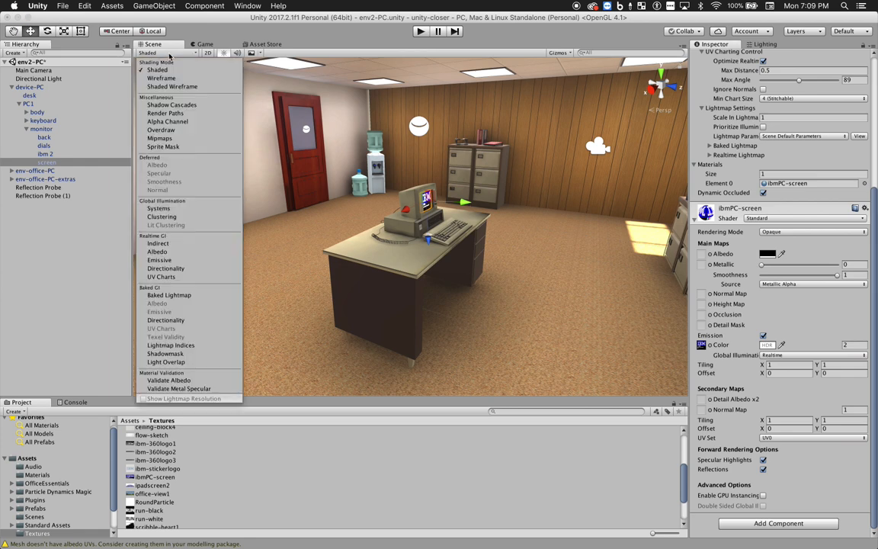
{"action": "left_click", "coordinate": [192, 299]}
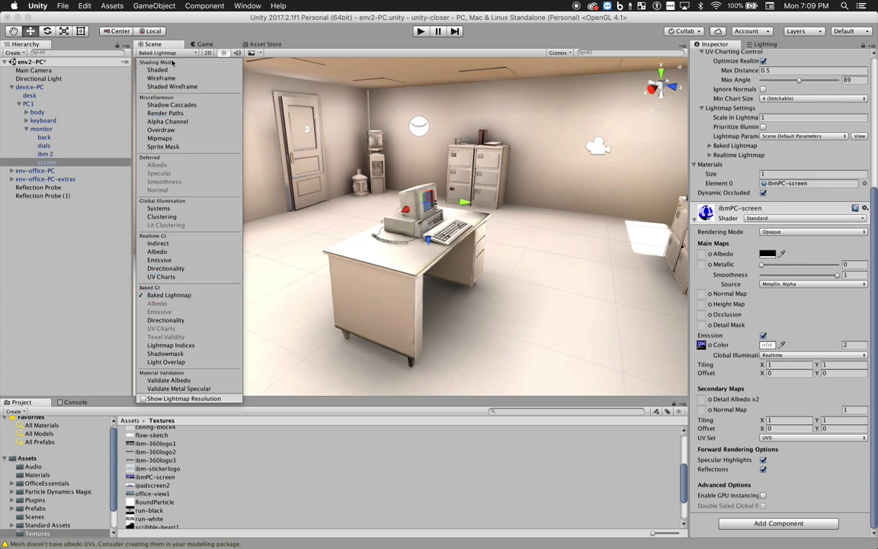
{"action": "left_click", "coordinate": [144, 399]}
{"action": "left_click", "coordinate": [288, 281]}
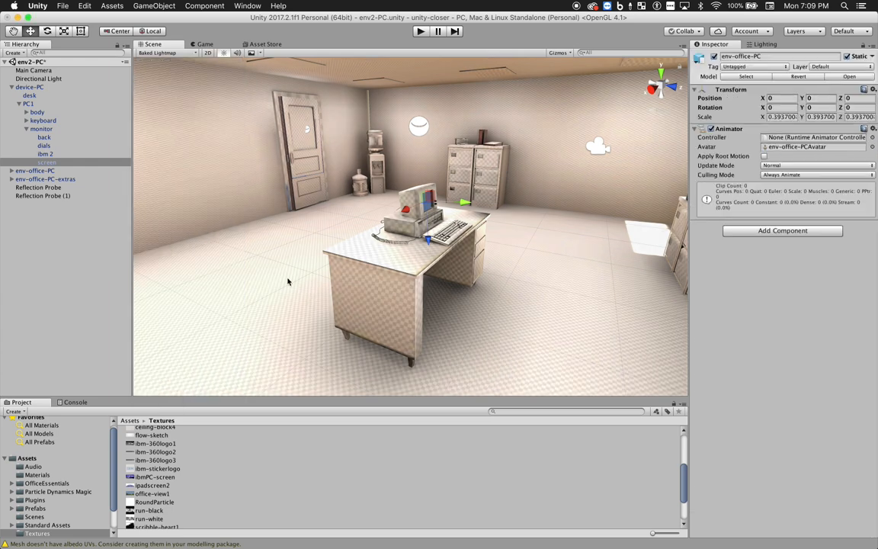
{"action": "left_click", "coordinate": [63, 270]}
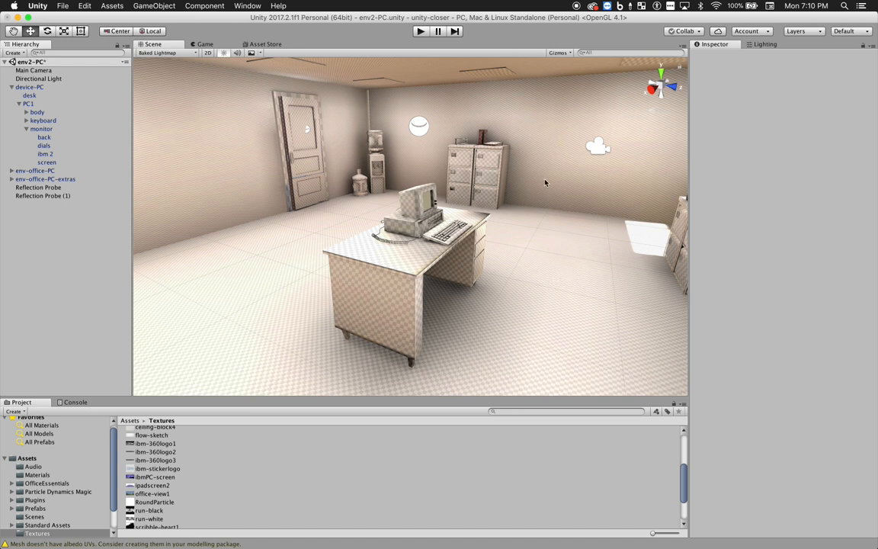
- Set the wall_front object's Scale In Lightmap to 0.5
{"action": "left_click", "coordinate": [217, 145]}
{"action": "left_click", "coordinate": [216, 145]}
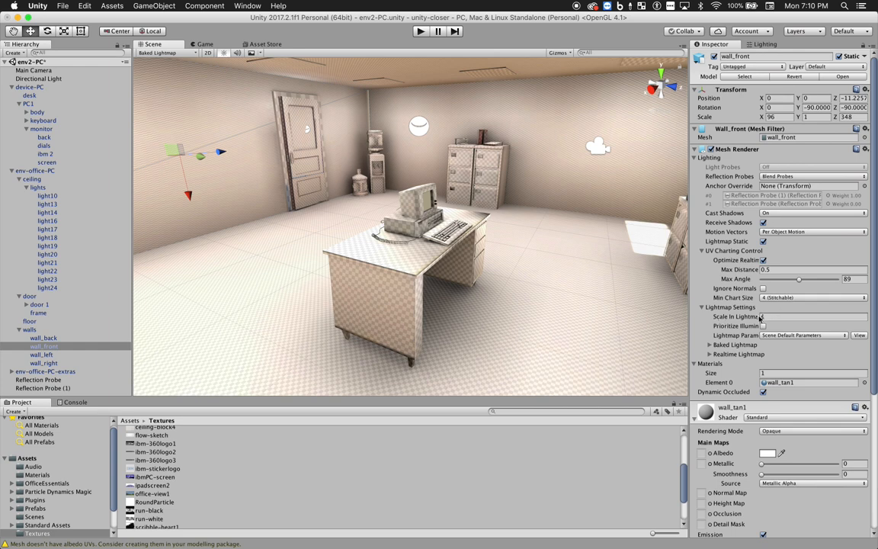
{"action": "left_click", "coordinate": [770, 318]}
{"action": "type", "text": ".5"}
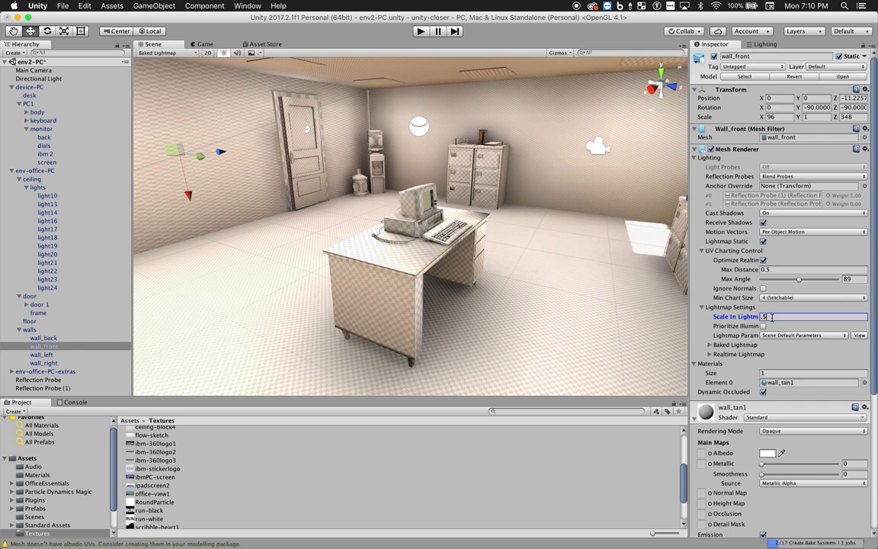
- Set the wood-panelled wall_right object's Scale In Lightmap to 0.5
{"action": "left_click", "coordinate": [479, 109]}
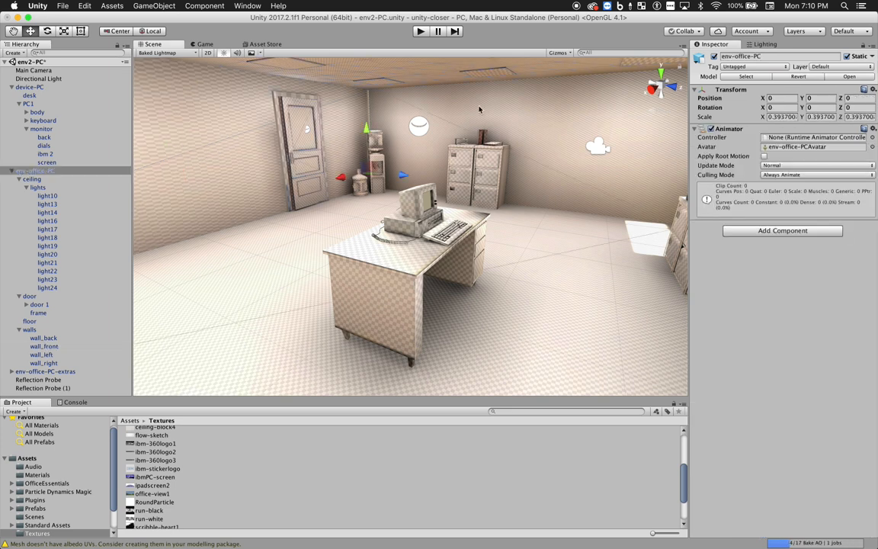
{"action": "left_click", "coordinate": [549, 151]}
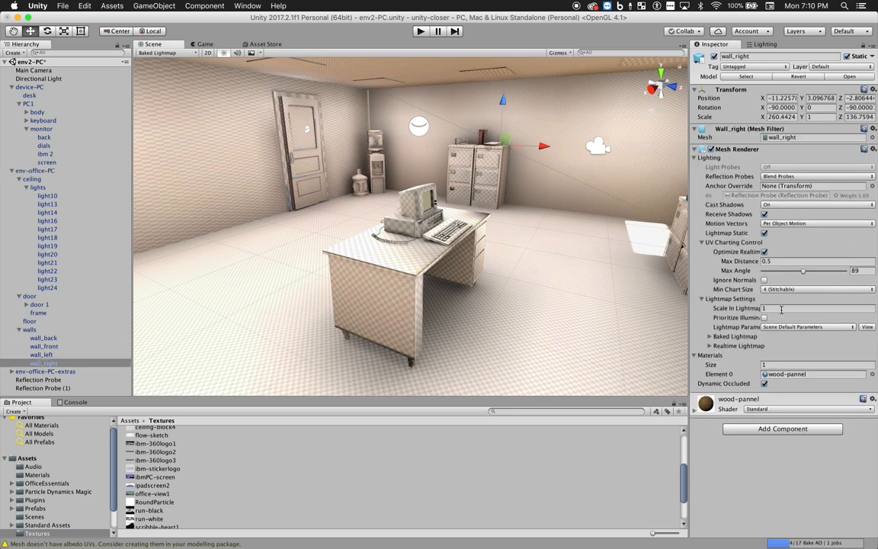
{"action": "left_click", "coordinate": [781, 308]}
{"action": "type", "text": "0.5"}
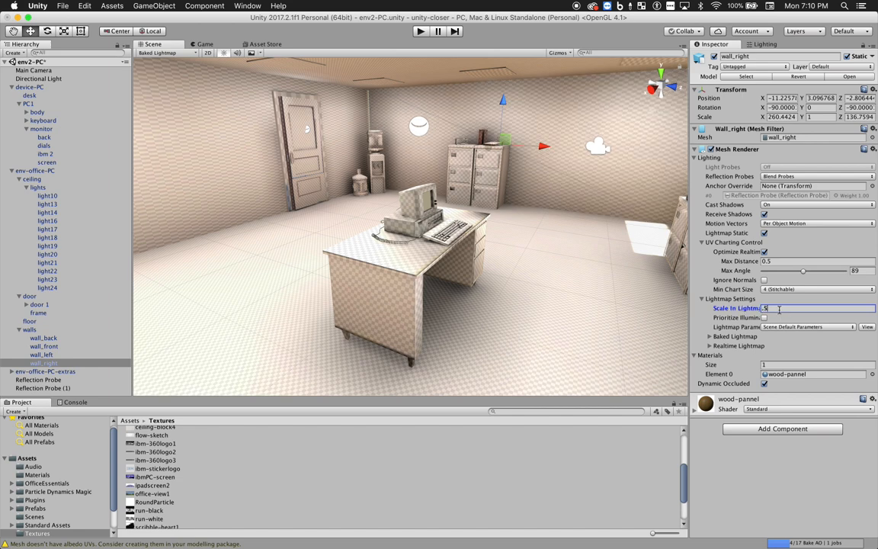
{"action": "key", "text": "Tab"}
- Select the desk mesh and set its Scale In Lightmap to 2.5
{"action": "key", "text": "w"}
{"action": "right_click_drag", "start_coordinate": [480, 283], "coordinate": [340, 271]}
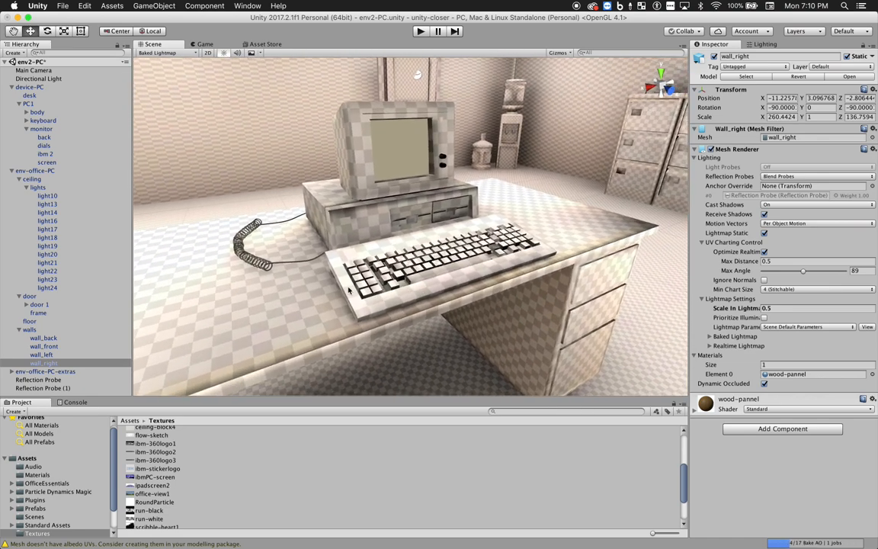
{"action": "left_click", "coordinate": [289, 306]}
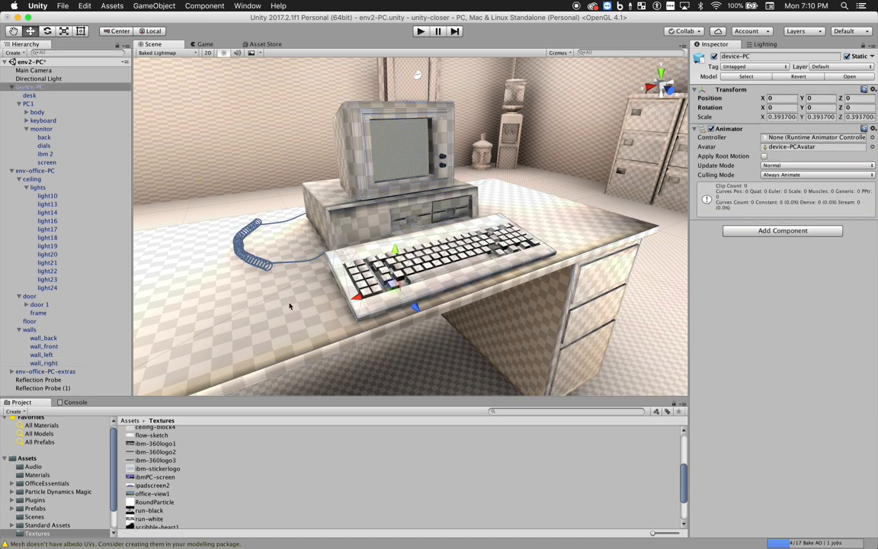
{"action": "left_click", "coordinate": [290, 306]}
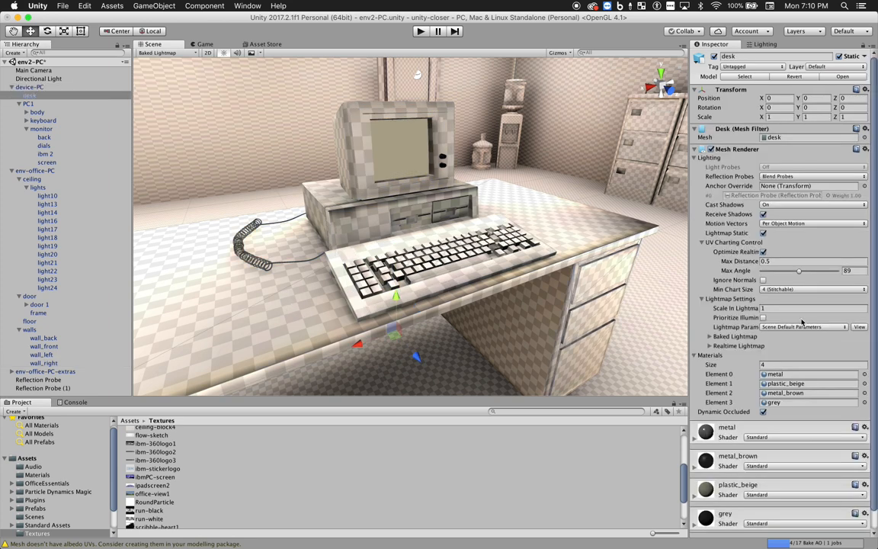
{"action": "left_click", "coordinate": [769, 307]}
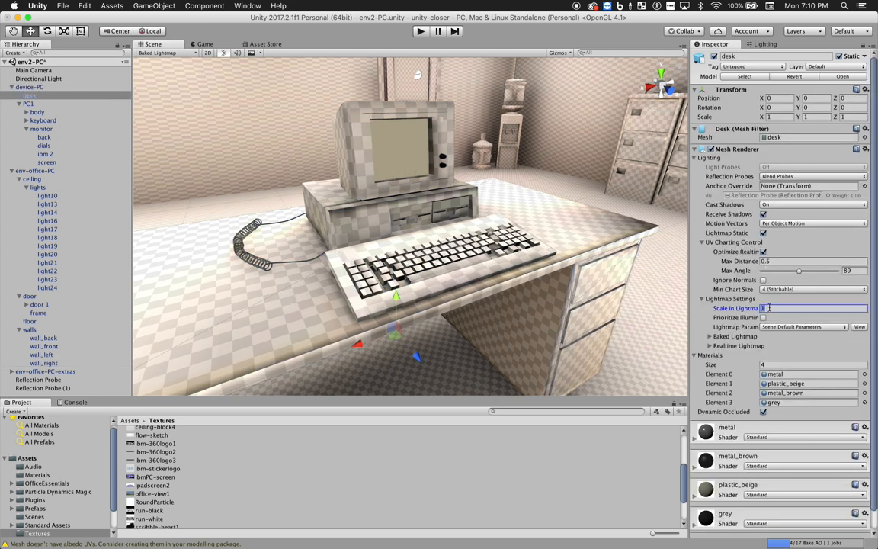
{"action": "type", "text": "2.5"}
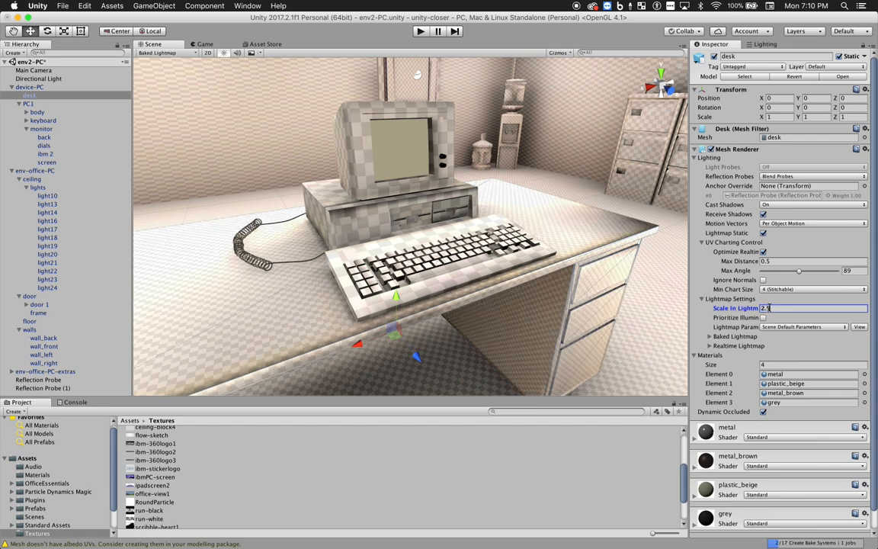
- Select the PC's keyboard mesh and set its Scale In Lightmap to 2.5
{"action": "left_click", "coordinate": [391, 246]}
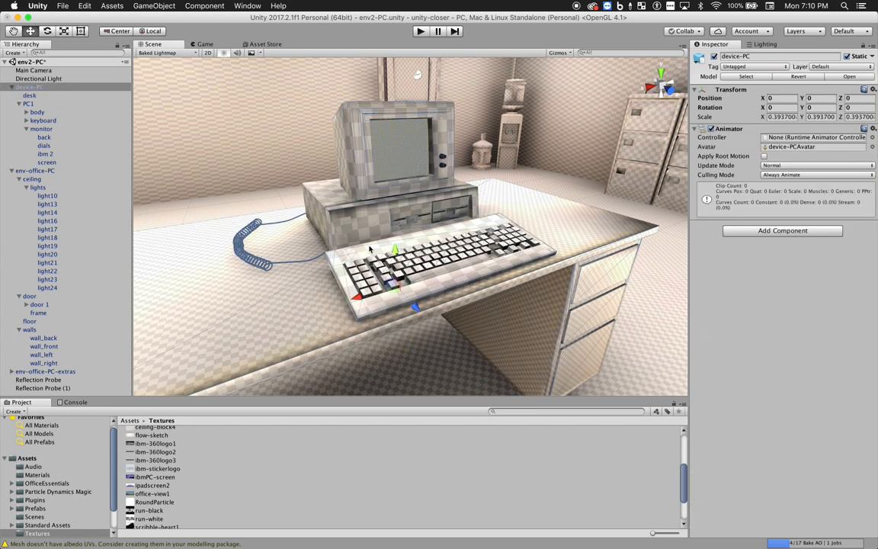
{"action": "left_click", "coordinate": [371, 248]}
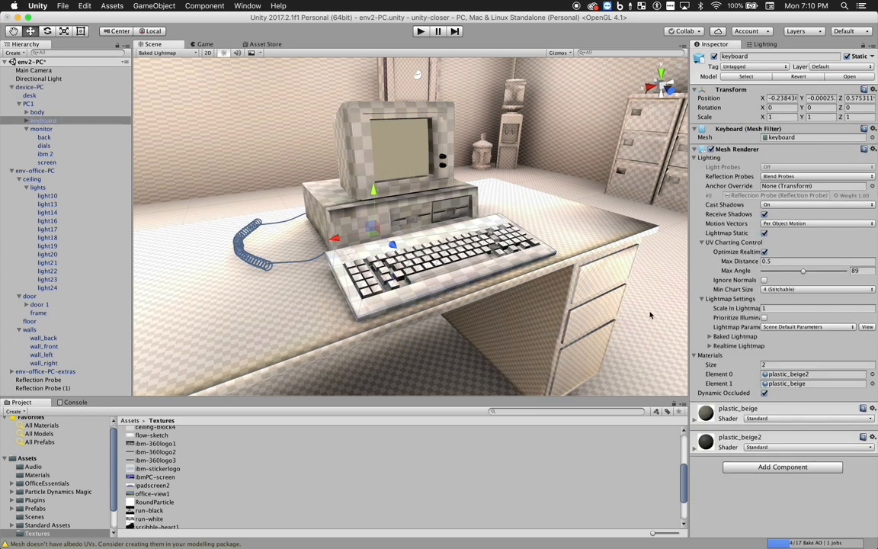
{"action": "left_click", "coordinate": [771, 309]}
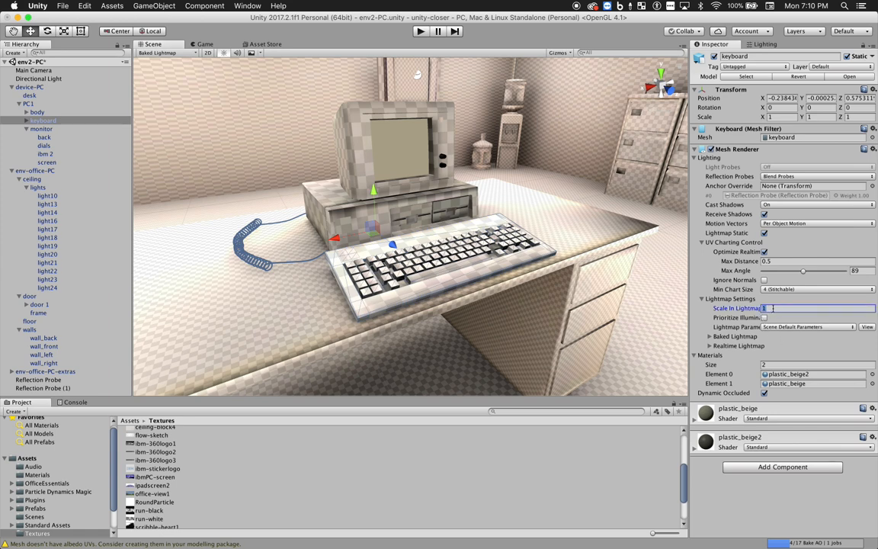
{"action": "type", "text": "2.5"}
- Select the PC's body mesh and set its Scale In Lightmap to 2
{"action": "double_click", "coordinate": [324, 195]}
{"action": "left_click", "coordinate": [772, 309]}
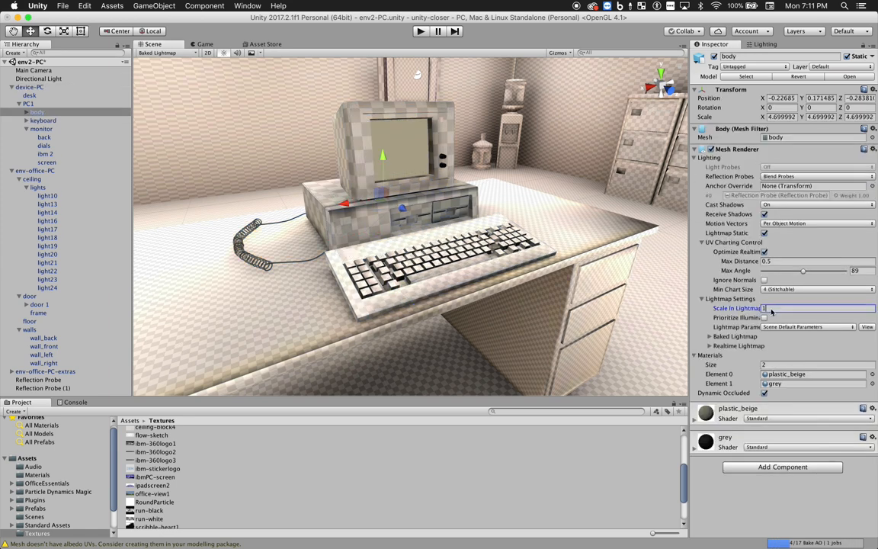
{"action": "type", "text": "2"}
{"action": "key", "text": "Tab"}
- Select the PC's monitor mesh and set its Scale In Lightmap to 2
{"action": "double_click", "coordinate": [442, 143]}
{"action": "left_click", "coordinate": [777, 309]}
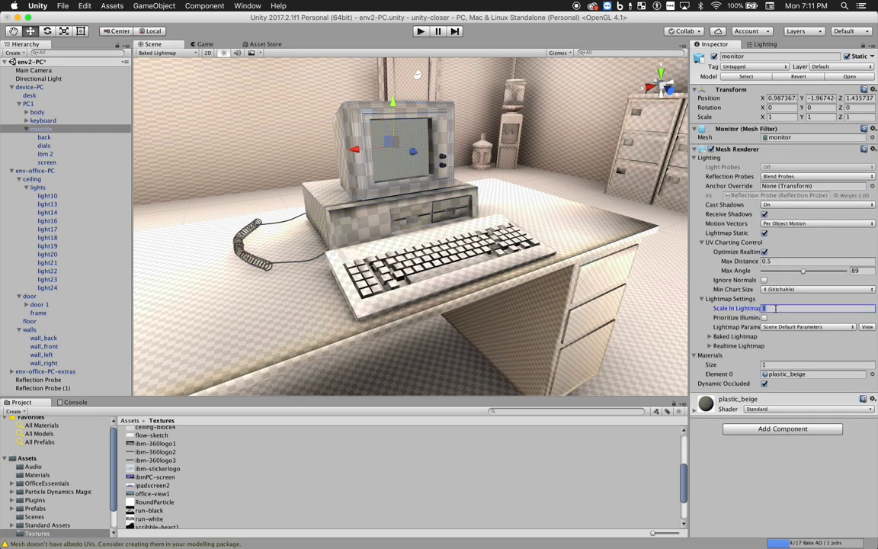
{"action": "type", "text": "2"}
{"action": "key", "text": "Tab"}
- Select the face mesh on the front of the PC body and set its Scale In Lightmap to 2.5
{"action": "double_click", "coordinate": [376, 216]}
{"action": "left_click", "coordinate": [774, 308]}
{"action": "type", "text": "2"}
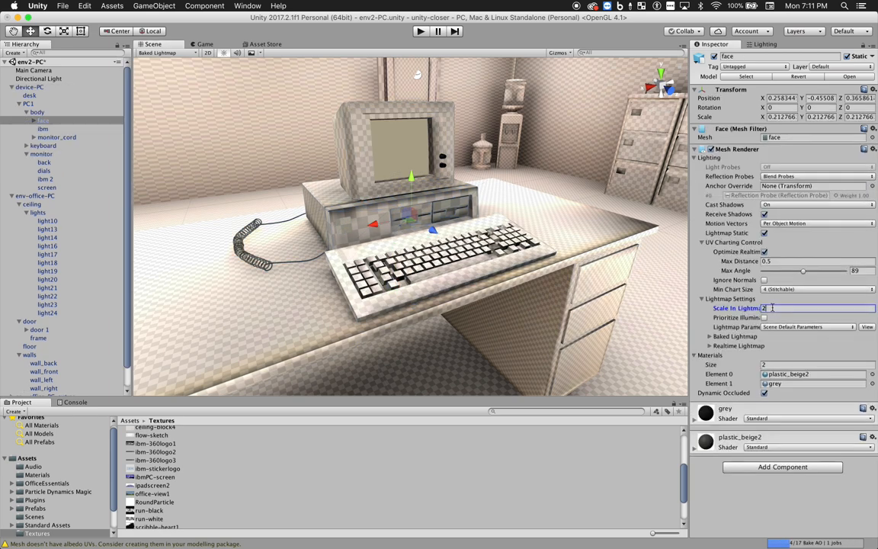
{"action": "type", "text": ".5"}
- Inspect the lightmap texel density around the desk and return the Scene view to Shaded mode
{"action": "left_click_drag", "start_coordinate": [583, 273], "coordinate": [557, 261], "text": "alt"}
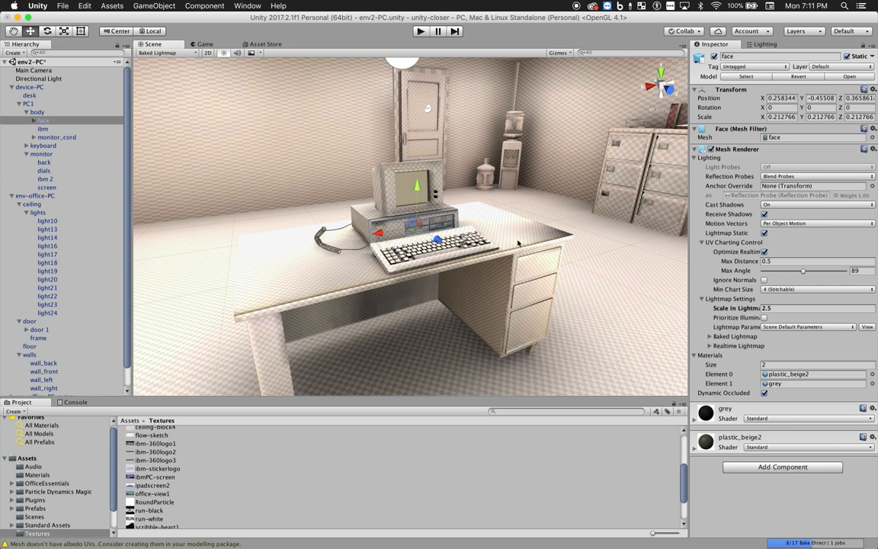
{"action": "left_click_drag", "start_coordinate": [518, 242], "coordinate": [572, 323], "text": "alt"}
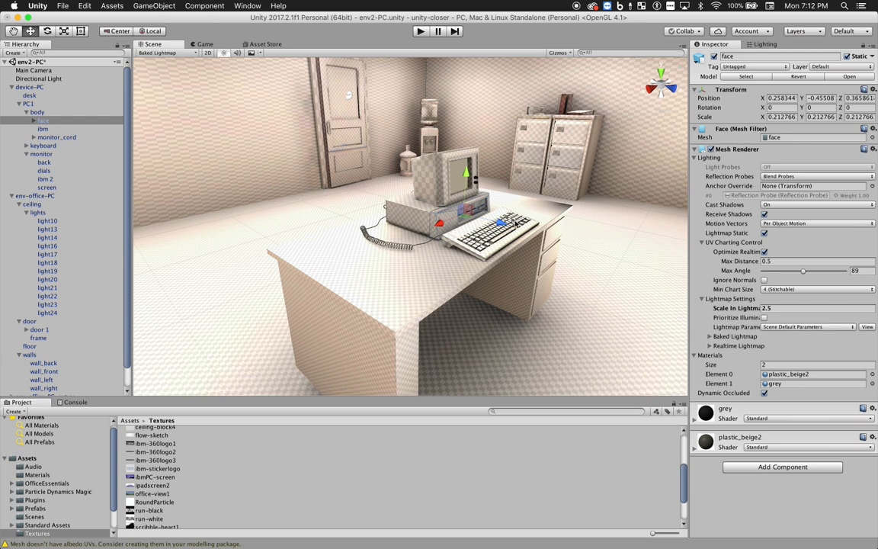
{"action": "left_click", "coordinate": [166, 53]}
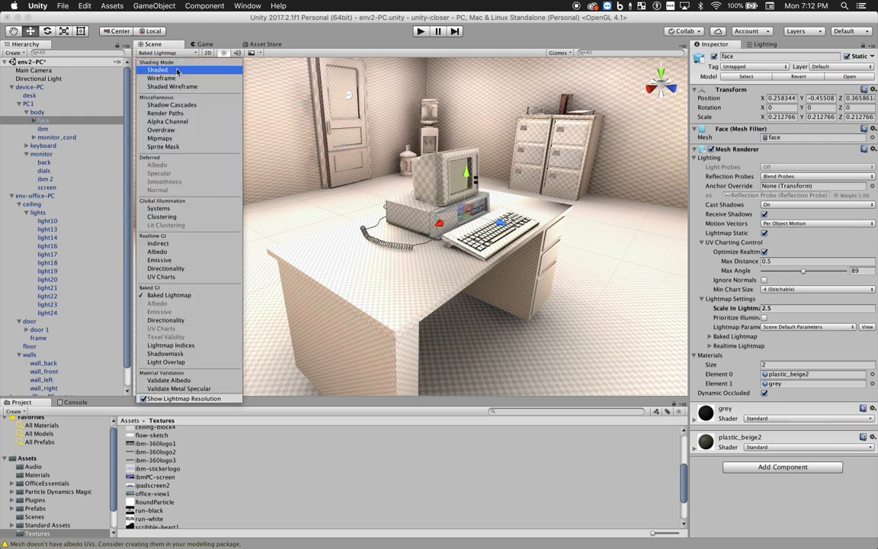
{"action": "left_click", "coordinate": [175, 71]}
{"action": "mouse_move", "coordinate": [586, 310]}
{"action": "right_mouse_down"}
{"action": "mouse_move", "coordinate": [604, 303]}
{"action": "mouse_move", "coordinate": [505, 243]}
{"action": "right_mouse_up"}
{"action": "key", "text": "s"}
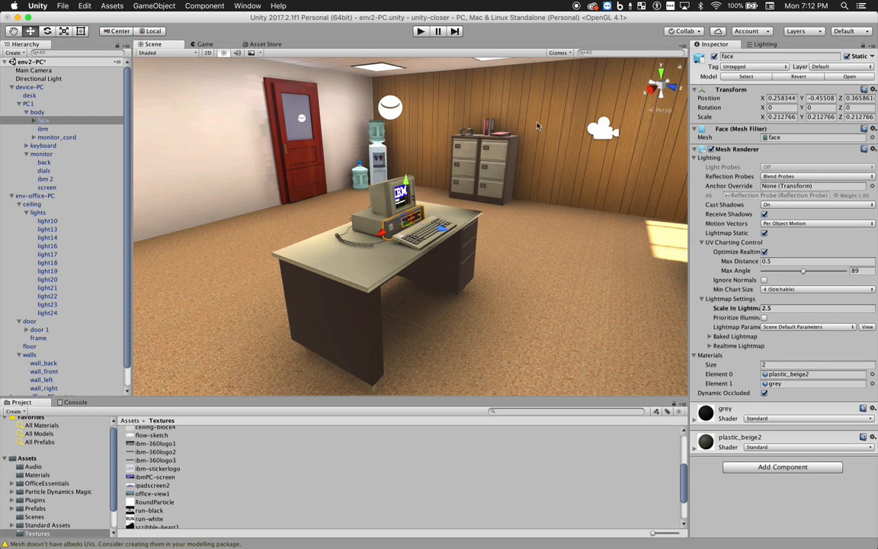
- Disable Compress Lightmaps in the scene's Lightmapping Settings and inspect the office lighting
{"action": "left_click", "coordinate": [765, 45]}
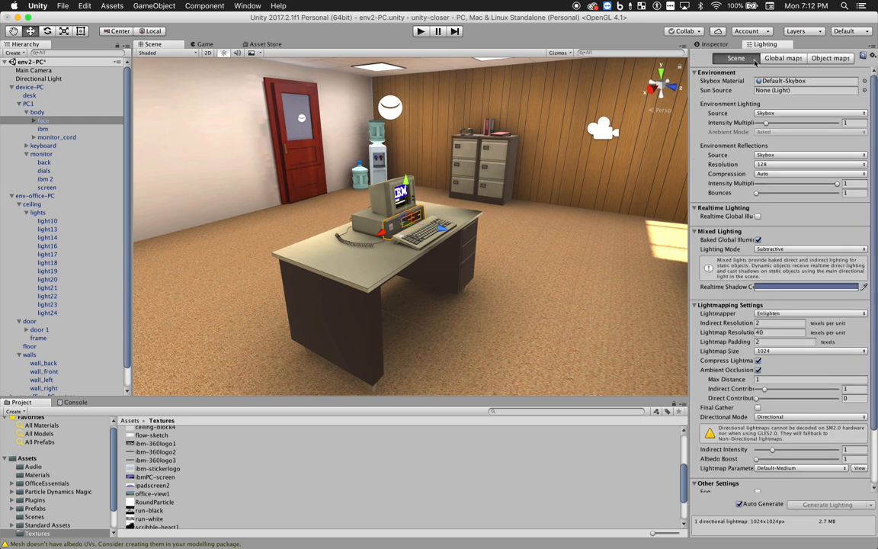
{"action": "left_click", "coordinate": [758, 361]}
{"action": "left_click_drag", "start_coordinate": [565, 269], "coordinate": [547, 269], "text": "alt"}
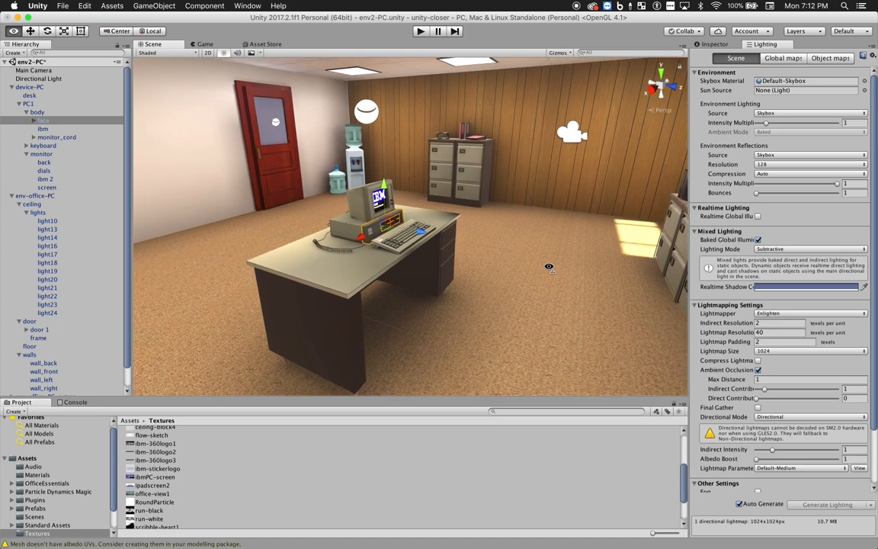
- Collapse the env2-PC scene's object tree and look over the baked office toward the window side
{"action": "left_click", "coordinate": [86, 314]}
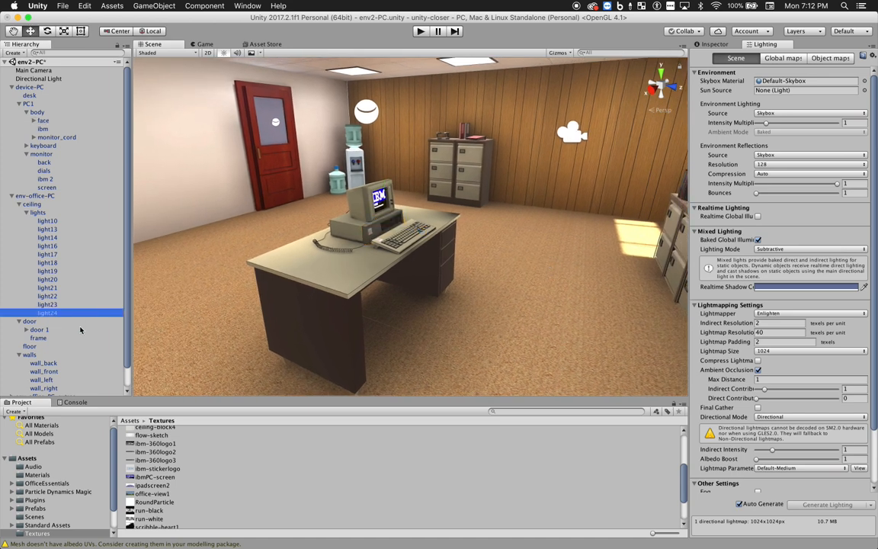
{"action": "left_click", "coordinate": [6, 65]}
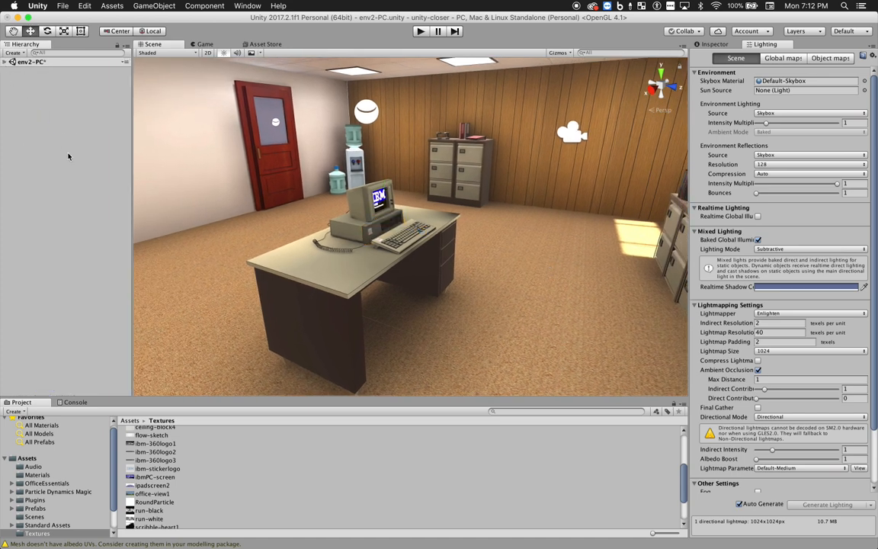
{"action": "left_click_drag", "start_coordinate": [534, 267], "coordinate": [875, 242], "text": "alt"}
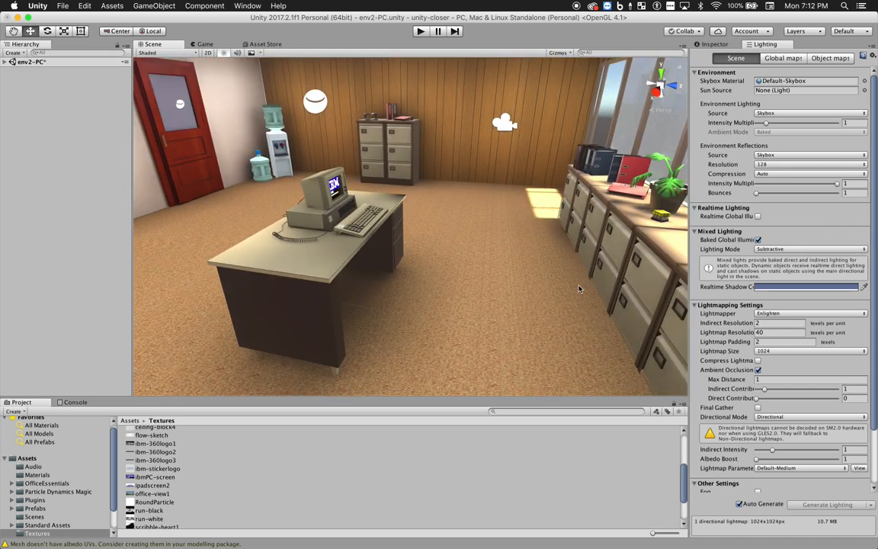